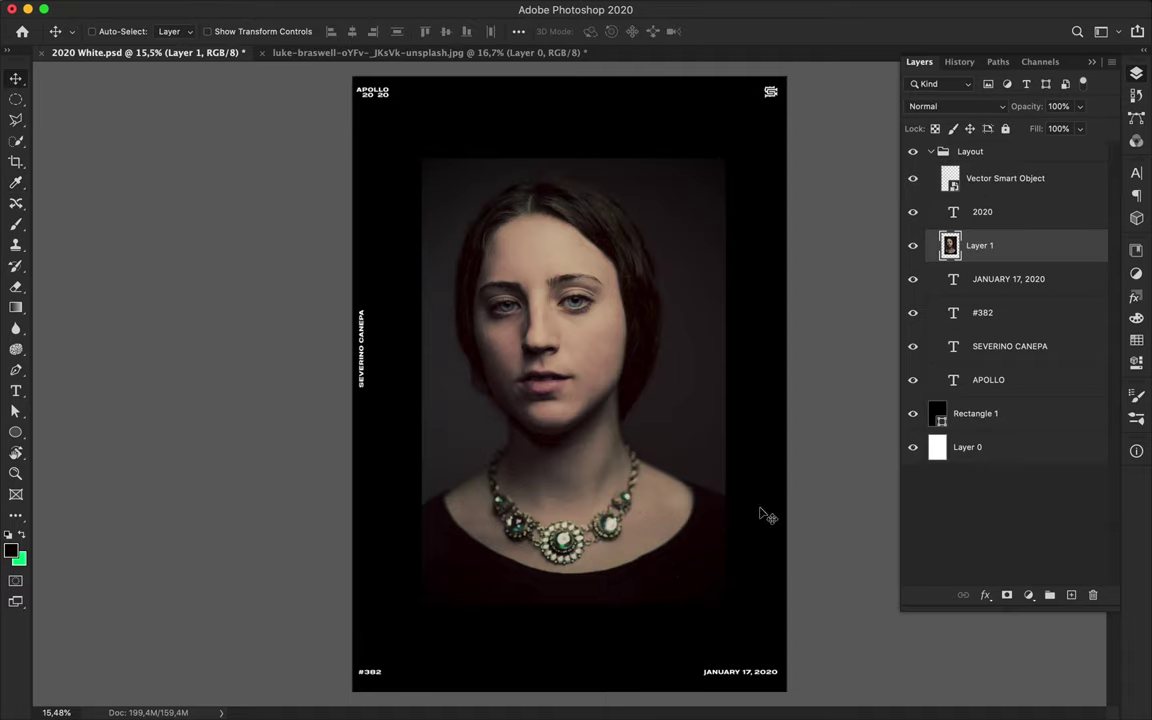
- Move Layer 1 out of the Layout group and make it the active layer
{"action": "left_click", "coordinate": [931, 151]}
{"action": "left_click", "coordinate": [975, 211]}
{"action": "key", "text": "a"}
{"action": "left_click", "coordinate": [238, 31]}
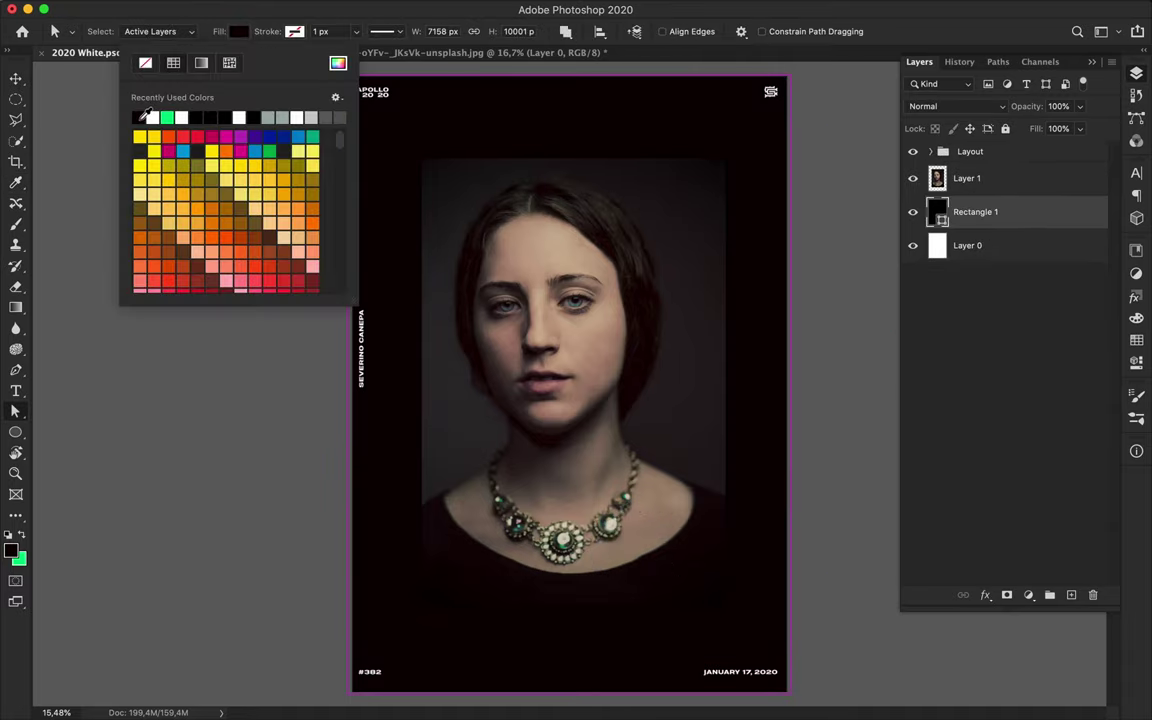
{"action": "key", "text": "Escape"}
{"action": "key", "text": "alt+bracketright"}
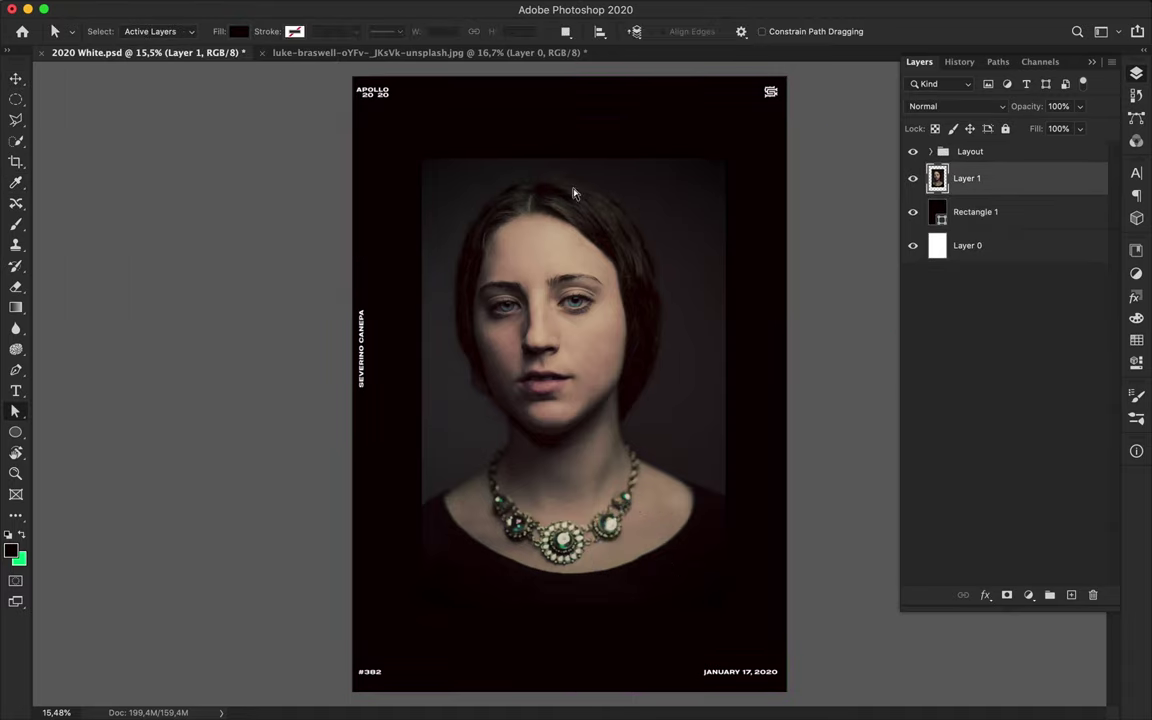
- Duplicate the portrait layer as Layer 1 copy
{"action": "key", "text": "w"}
{"action": "scroll", "coordinate": [567, 375], "scroll_direction": "up", "scroll_amount": 5}
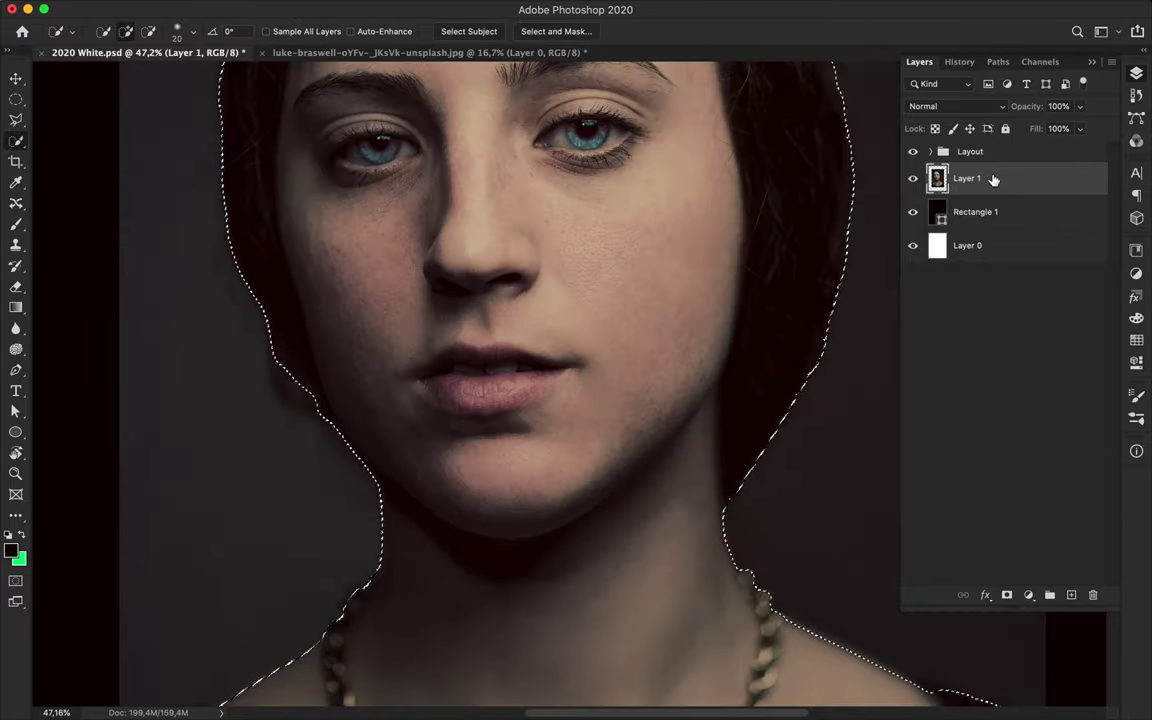
{"action": "scroll", "coordinate": [500, 380], "scroll_direction": "down", "scroll_amount": 3}
{"action": "scroll", "coordinate": [567, 380], "scroll_direction": "down", "scroll_amount": 1}
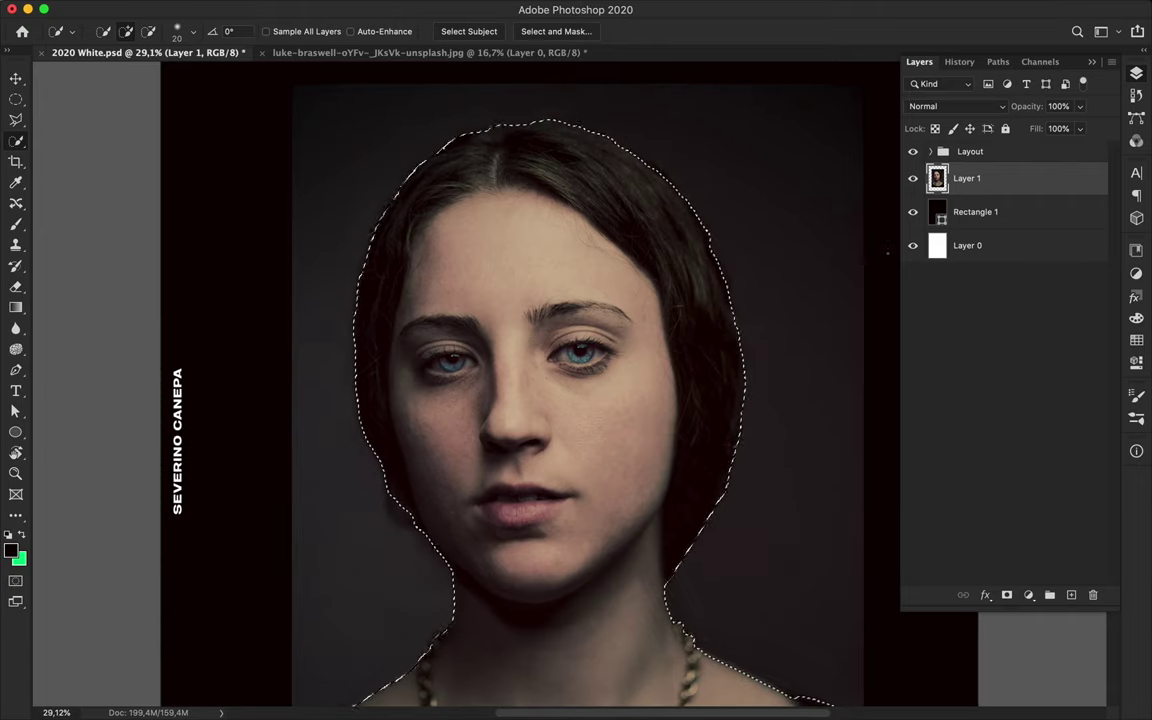
{"action": "key", "text": "ctrl+j"}
- Add a trial Levels adjustment that darkens the image by raising the black input
{"action": "left_click", "coordinate": [1028, 595]}
{"action": "left_click", "coordinate": [1038, 674]}
{"action": "mouse_move", "coordinate": [906, 405]}
{"action": "left_mouse_down"}
{"action": "mouse_move", "coordinate": [1081, 406]}
{"action": "mouse_move", "coordinate": [1010, 413]}
{"action": "left_mouse_up"}
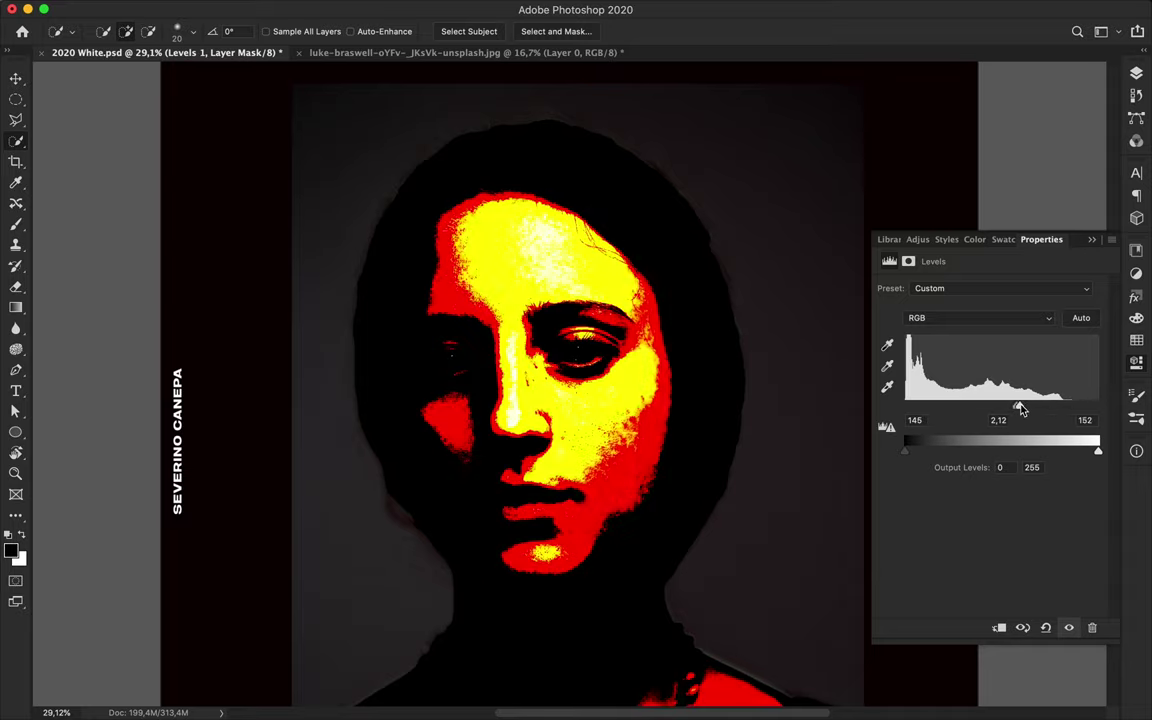
{"action": "key", "text": "F7"}
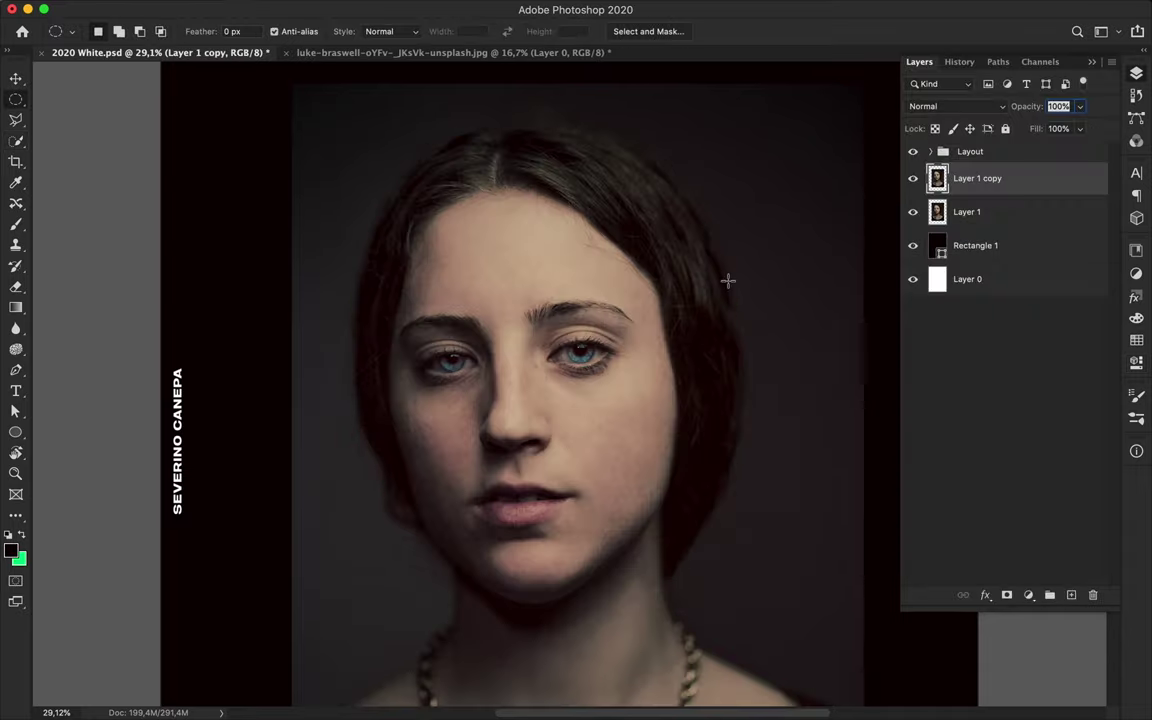
- Add a second trial Levels adjustment, tweak its black and white inputs, then remove it
{"action": "key", "text": "v"}
{"action": "left_click", "coordinate": [1028, 595]}
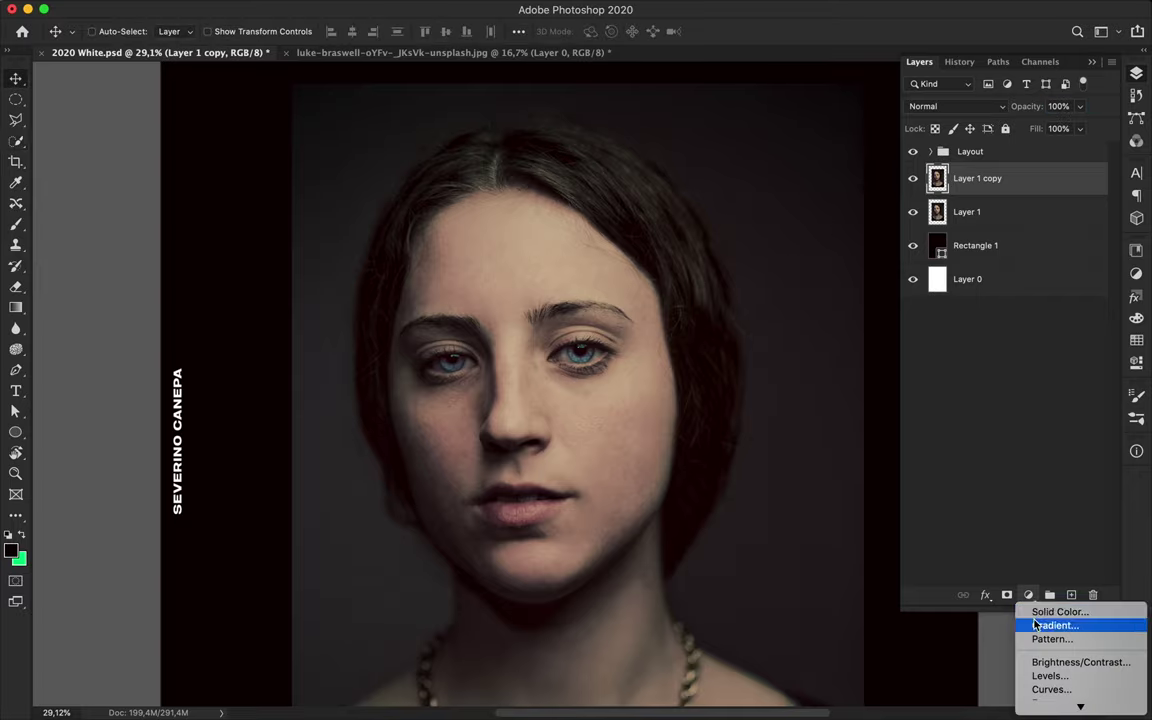
{"action": "left_click", "coordinate": [1049, 674]}
{"action": "left_click_drag", "start_coordinate": [905, 406], "coordinate": [993, 410]}
{"action": "mouse_move", "coordinate": [1098, 406]}
{"action": "left_mouse_down"}
{"action": "mouse_move", "coordinate": [906, 408]}
{"action": "mouse_move", "coordinate": [1085, 406]}
{"action": "left_mouse_up"}
{"action": "key", "text": "ctrl+e"}
{"action": "key", "text": "F7"}
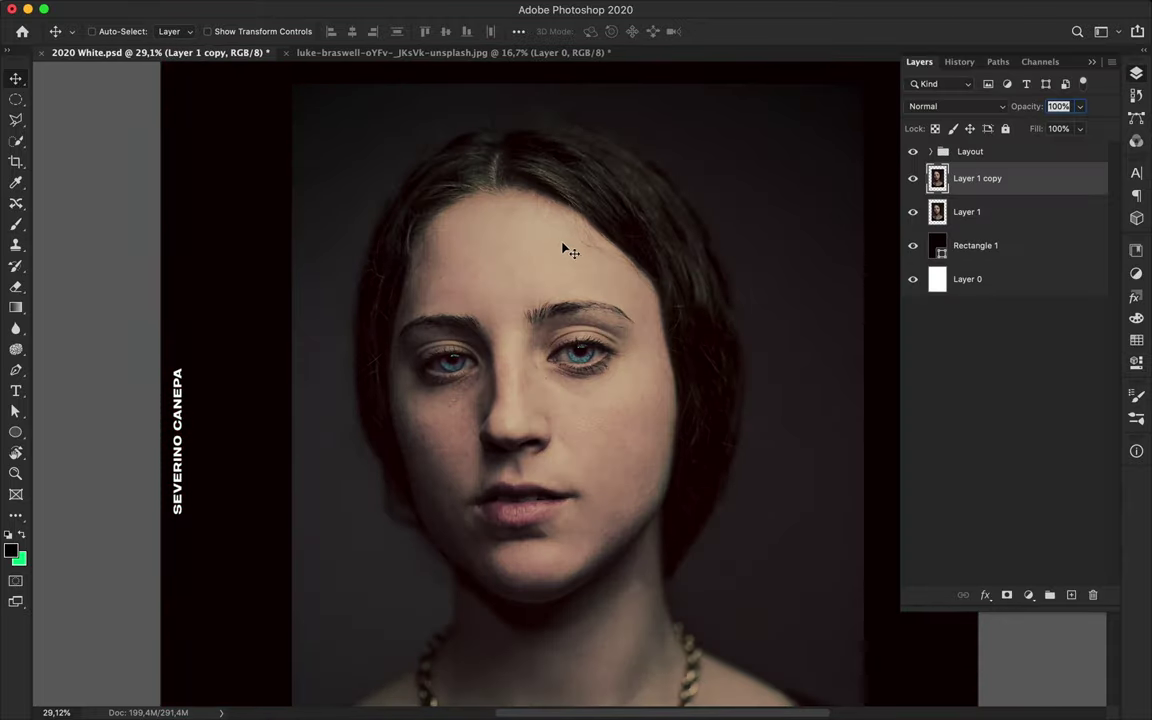
- Select the woman's head with Select Subject and enter Select and Mask
{"action": "key", "text": "w"}
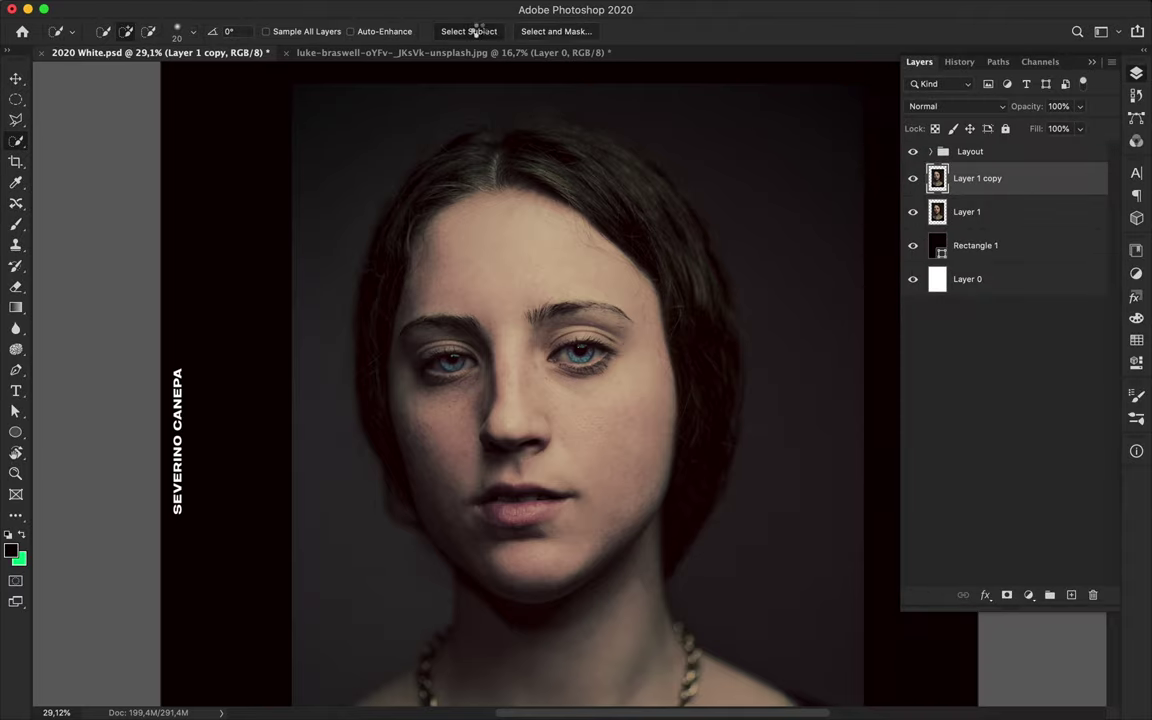
{"action": "left_click", "coordinate": [472, 31]}
{"action": "left_click", "coordinate": [553, 31]}
{"action": "scroll", "coordinate": [375, 89], "scroll_direction": "up", "scroll_amount": 2}
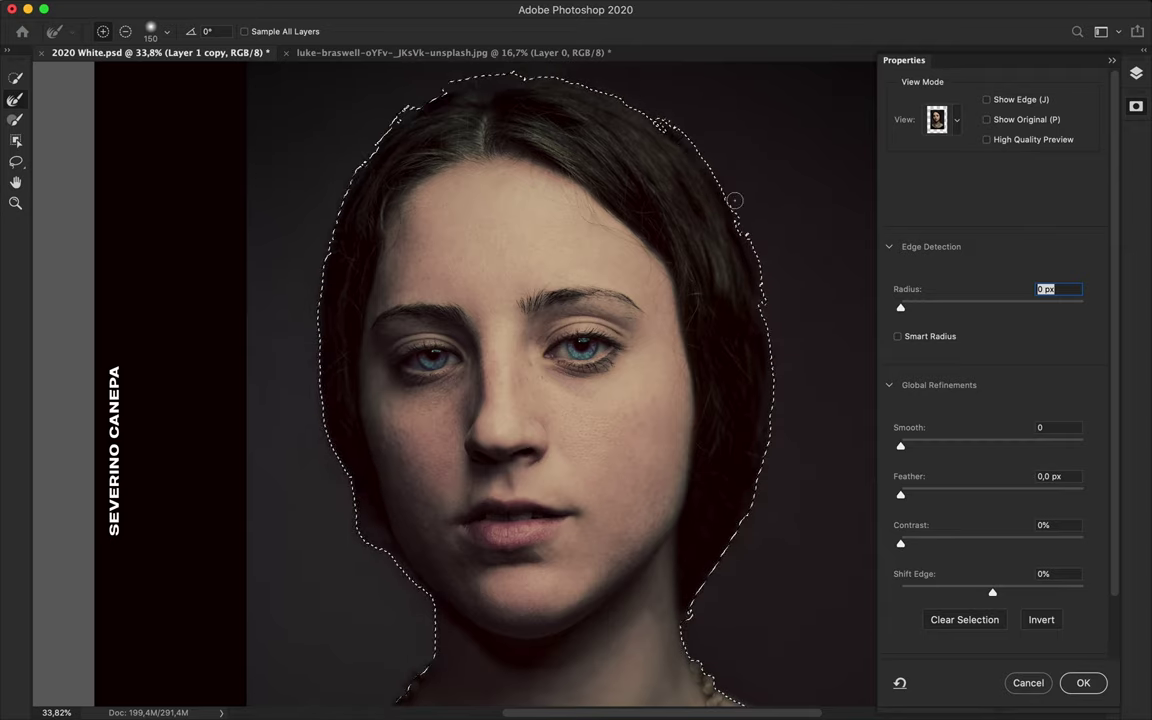
{"action": "scroll", "coordinate": [616, 343], "scroll_direction": "up", "scroll_amount": 3}
{"action": "scroll", "coordinate": [391, 311], "scroll_direction": "up", "scroll_amount": 3}
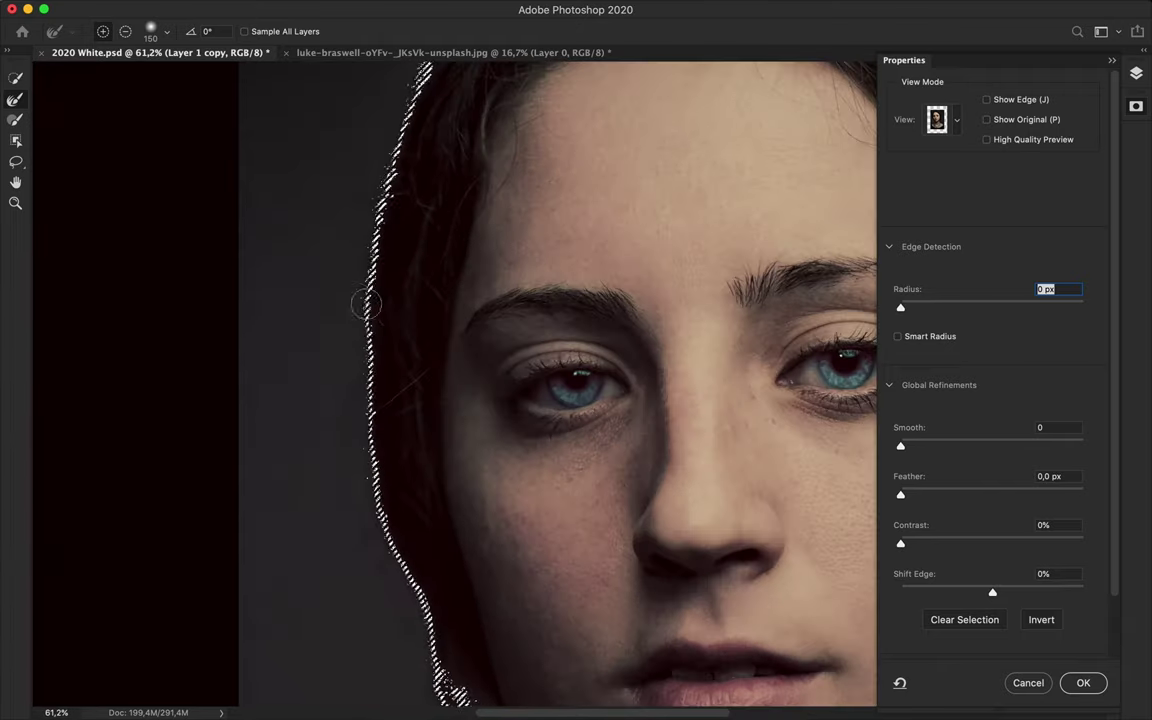
- Preview the selection in Black & White, cancel Select and Mask, and show the History panel
{"action": "left_click", "coordinate": [957, 121]}
{"action": "key", "text": "k"}
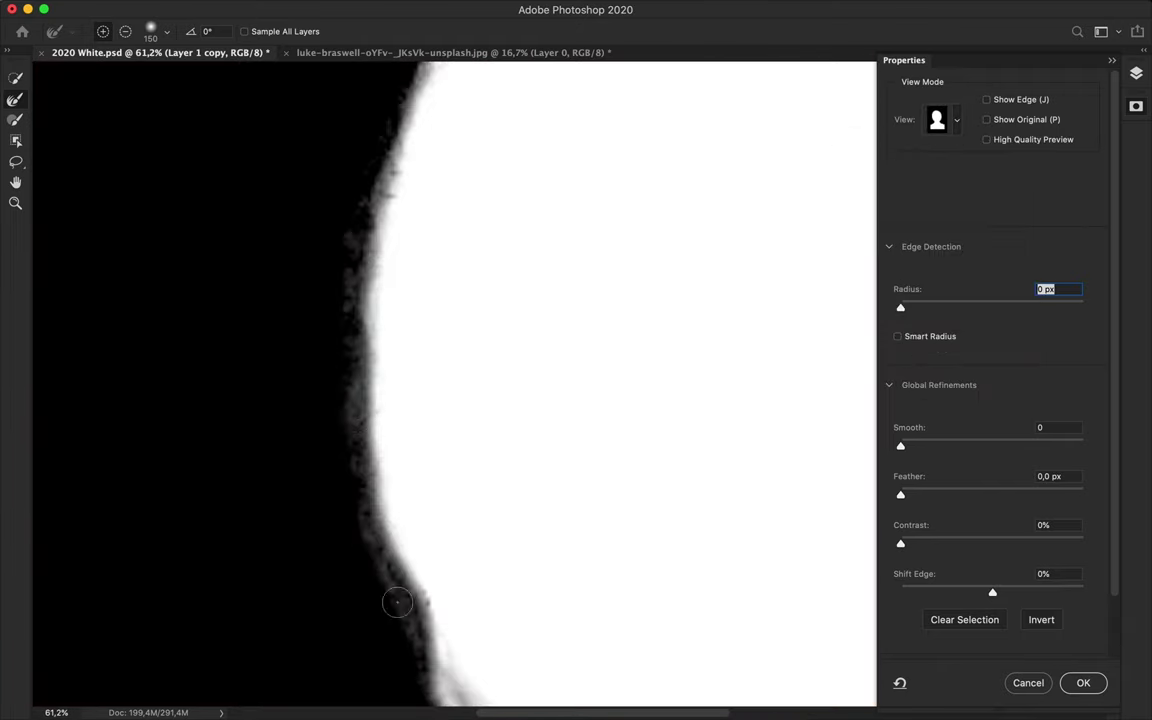
{"action": "left_click", "coordinate": [1028, 682]}
{"action": "left_click", "coordinate": [960, 62]}
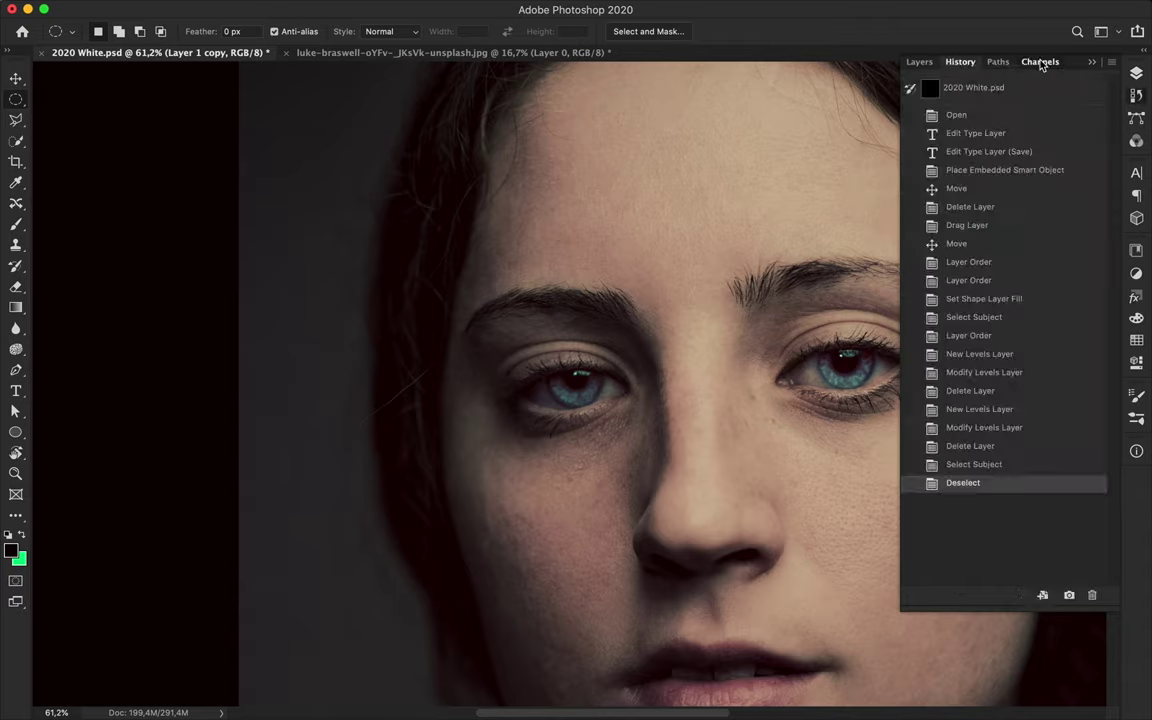
- Inspect the Red channel alone and zoom in slightly on the portrait
{"action": "left_click", "coordinate": [1040, 62]}
{"action": "left_click", "coordinate": [910, 118]}
{"action": "key", "text": "ctrl+0"}
{"action": "left_click", "coordinate": [910, 148]}
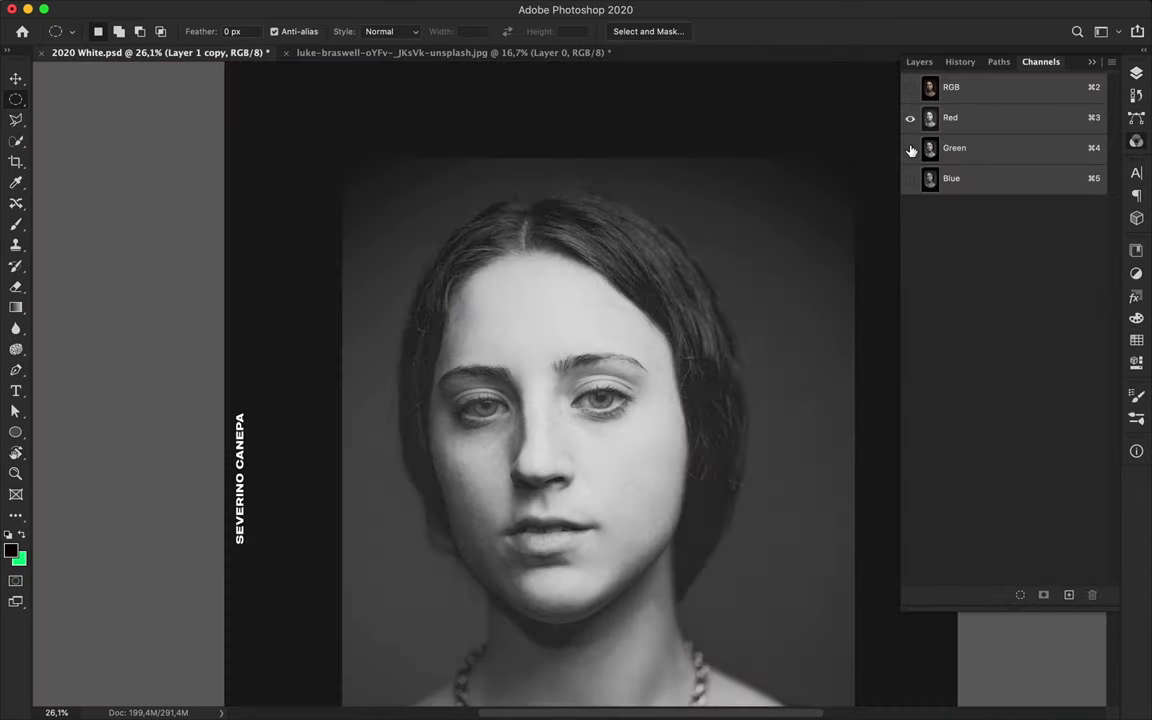
{"action": "key", "text": "ctrl+plus"}
{"action": "left_click", "coordinate": [919, 62]}
{"action": "right_click", "coordinate": [992, 640]}
{"action": "left_click", "coordinate": [1049, 674]}
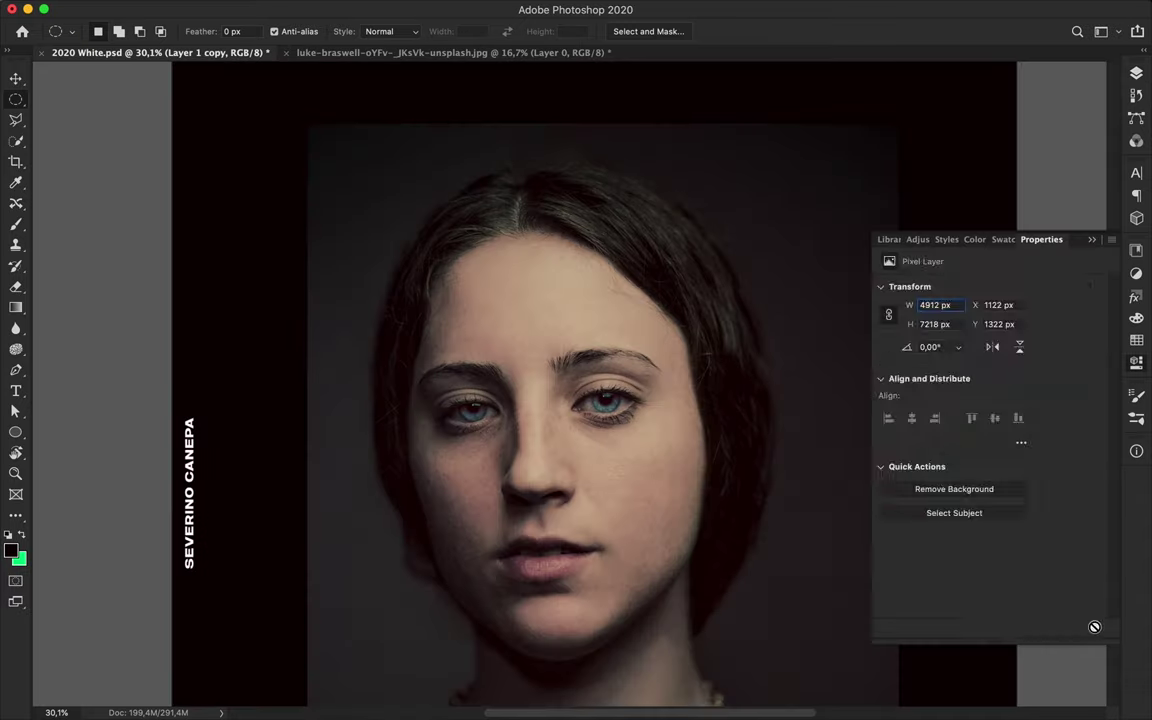
{"action": "left_click", "coordinate": [1020, 188]}
{"action": "left_click", "coordinate": [959, 62]}
- Duplicate the Red channel as Red copy and clear the selection
{"action": "left_click", "coordinate": [1041, 62]}
{"action": "left_click", "coordinate": [910, 148]}
{"action": "mouse_move", "coordinate": [950, 118]}
{"action": "left_mouse_down"}
{"action": "mouse_move", "coordinate": [969, 193]}
{"action": "mouse_move", "coordinate": [969, 121]}
{"action": "left_mouse_up"}
{"action": "right_click", "coordinate": [980, 121]}
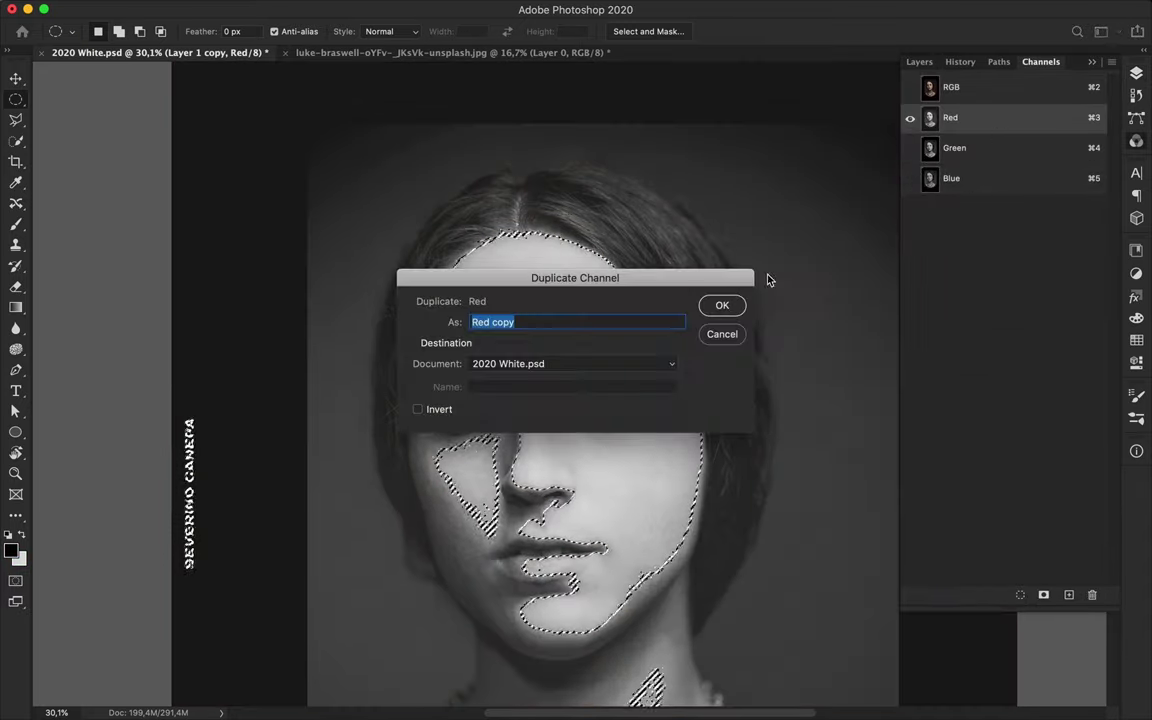
{"action": "key", "text": "Return"}
{"action": "left_click", "coordinate": [985, 209]}
{"action": "key", "text": "super+d"}
{"action": "key", "text": "v"}
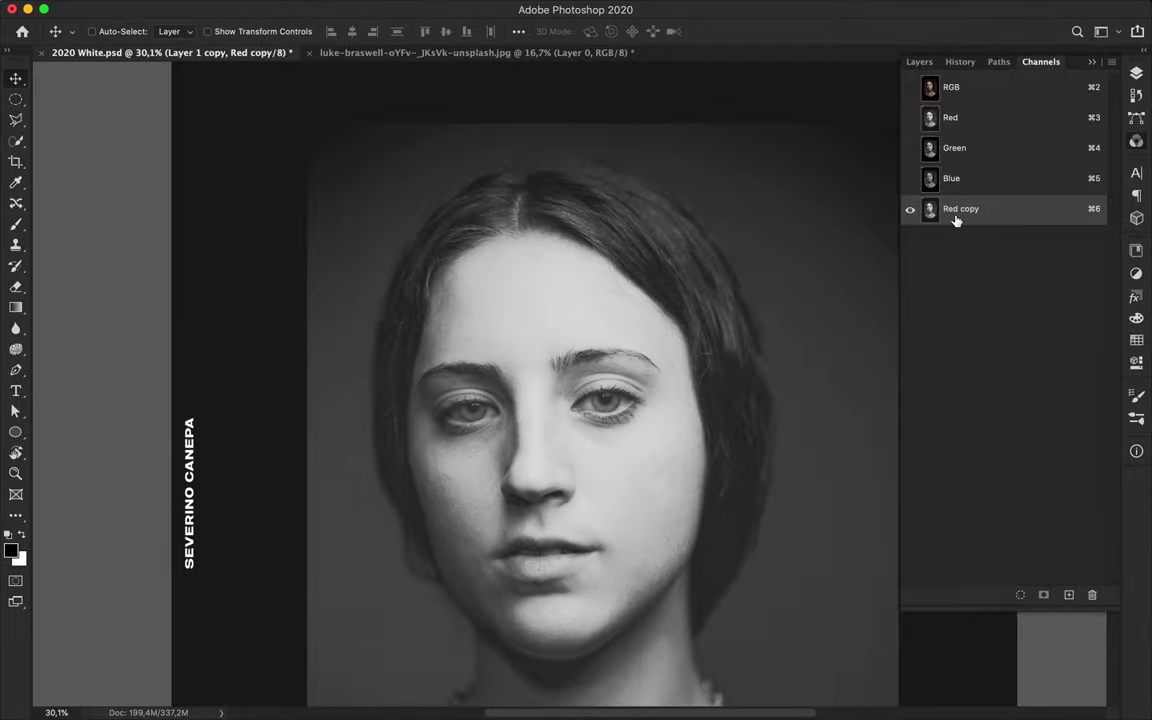
{"action": "left_click", "coordinate": [979, 92]}
- Try removing every channel except Red copy, then undo the removal
{"action": "right_click", "coordinate": [985, 102]}
{"action": "left_click", "coordinate": [1040, 124]}
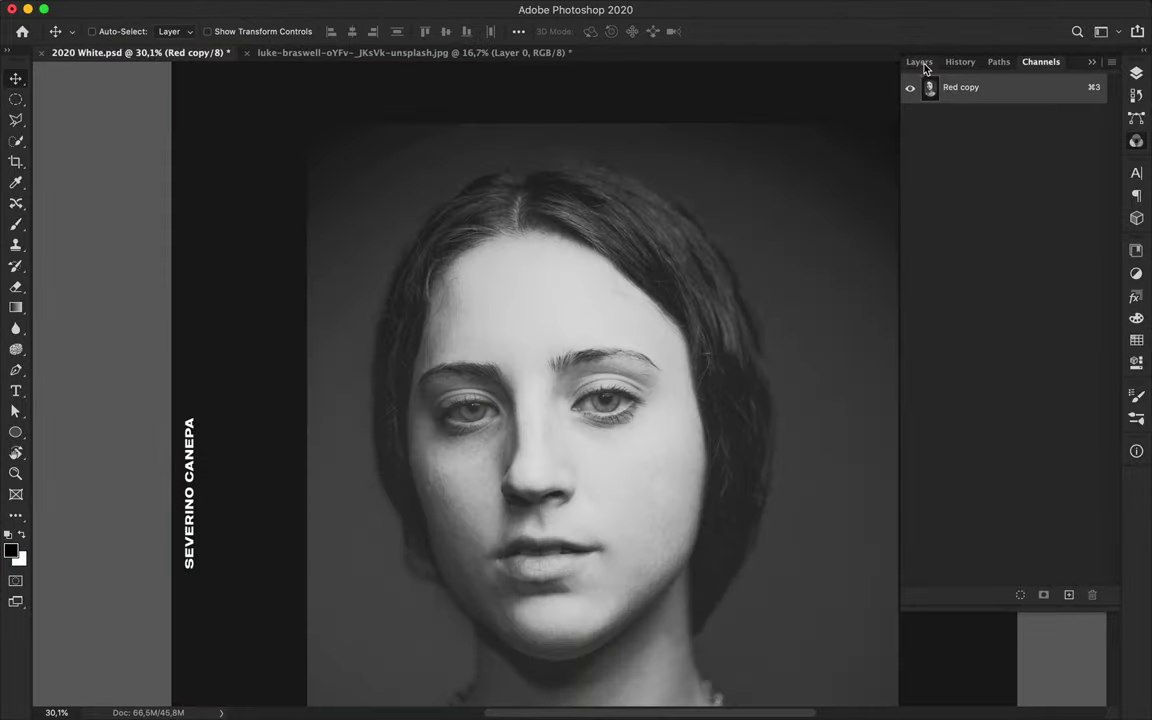
{"action": "left_click", "coordinate": [919, 62]}
{"action": "key", "text": "super+z"}
{"action": "left_click", "coordinate": [960, 62]}
- View the Red copy channel, then revert the trial channel change and return to the composite
{"action": "left_click", "coordinate": [1040, 62]}
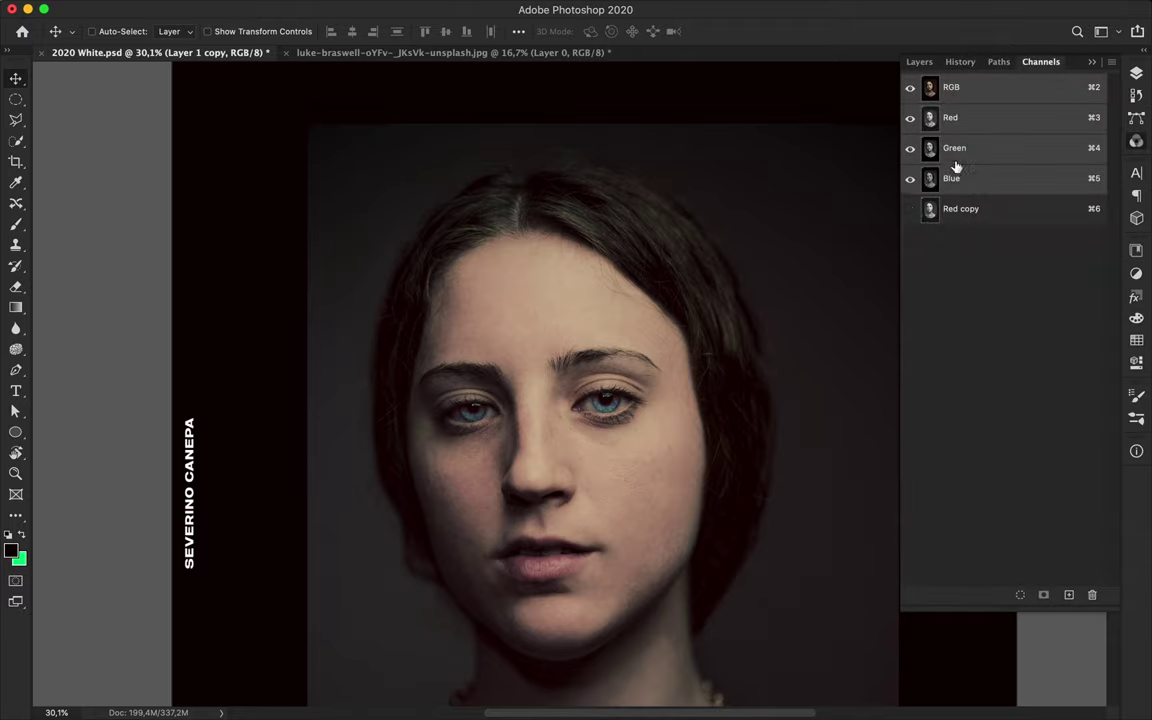
{"action": "left_click", "coordinate": [910, 208]}
{"action": "left_click", "coordinate": [960, 208]}
{"action": "left_click", "coordinate": [1092, 594]}
{"action": "left_click", "coordinate": [919, 62]}
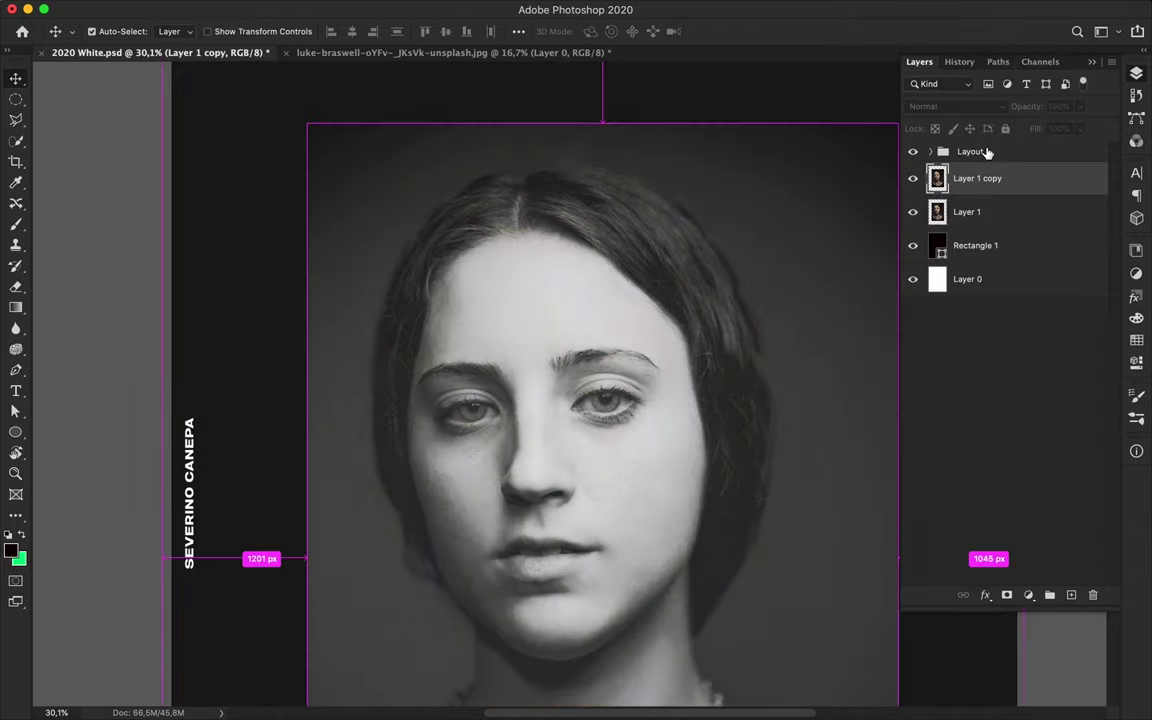
{"action": "left_click", "coordinate": [960, 62]}
{"action": "key", "text": "super+z"}
{"action": "left_click", "coordinate": [1040, 62]}
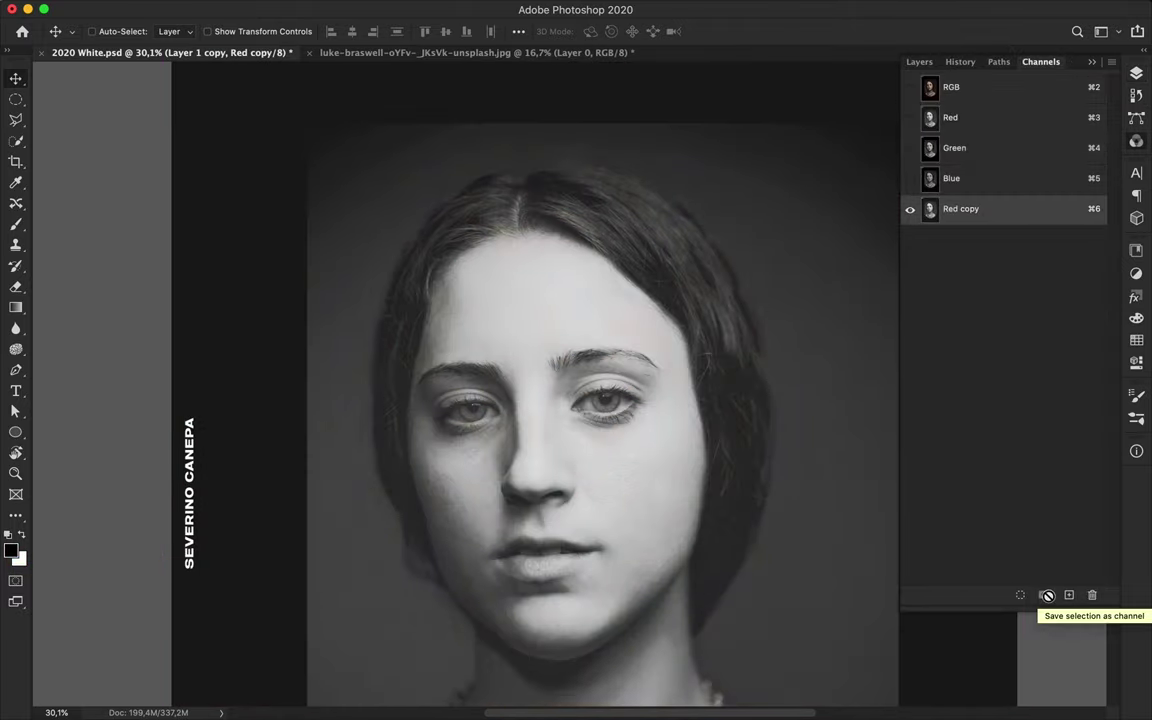
{"action": "left_click", "coordinate": [919, 62]}
{"action": "left_click", "coordinate": [977, 178]}
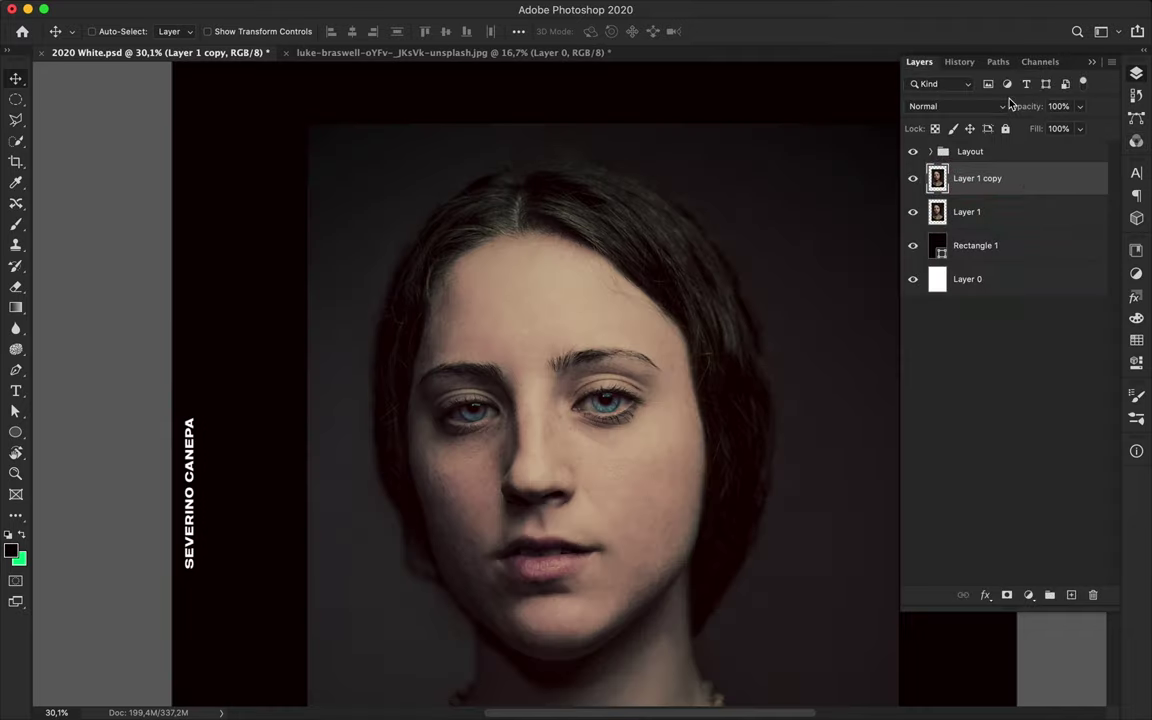
- Test a Levels adjustment on the Red copy view, then delete it
{"action": "left_click", "coordinate": [1040, 62]}
{"action": "left_click", "coordinate": [960, 208]}
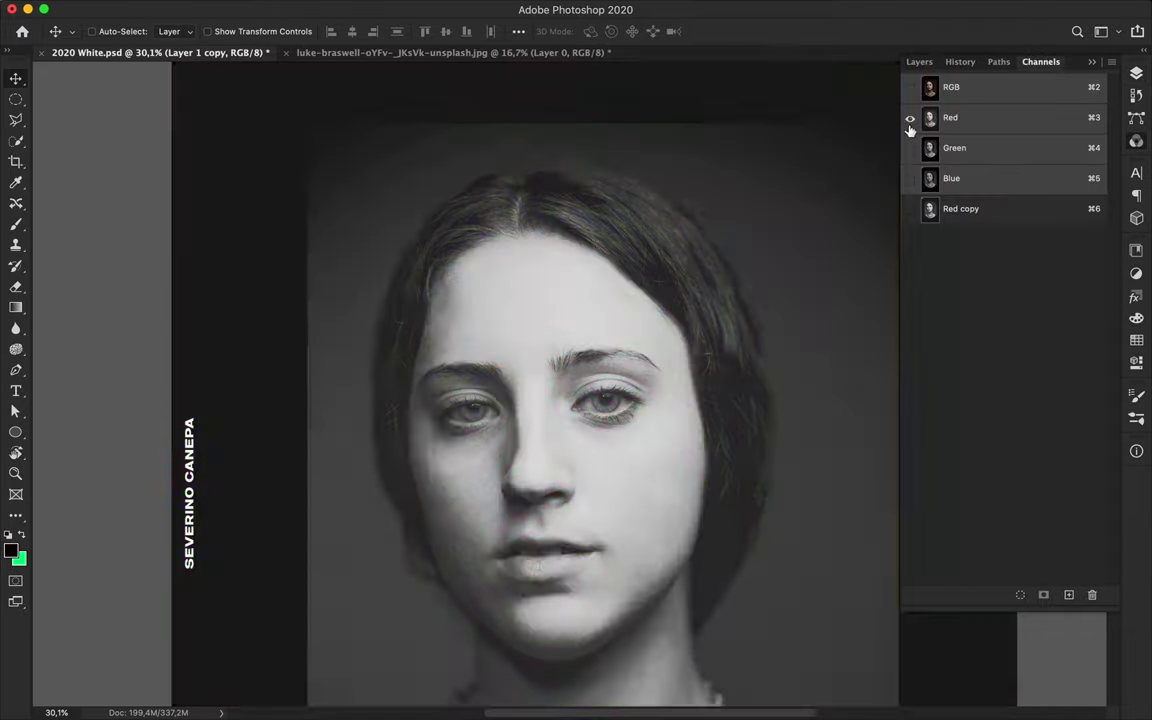
{"action": "left_click", "coordinate": [919, 62]}
{"action": "left_click", "coordinate": [1034, 607]}
{"action": "left_click", "coordinate": [1020, 686]}
{"action": "mouse_move", "coordinate": [1001, 405]}
{"action": "left_mouse_down"}
{"action": "mouse_move", "coordinate": [926, 407]}
{"action": "mouse_move", "coordinate": [997, 406]}
{"action": "left_mouse_up"}
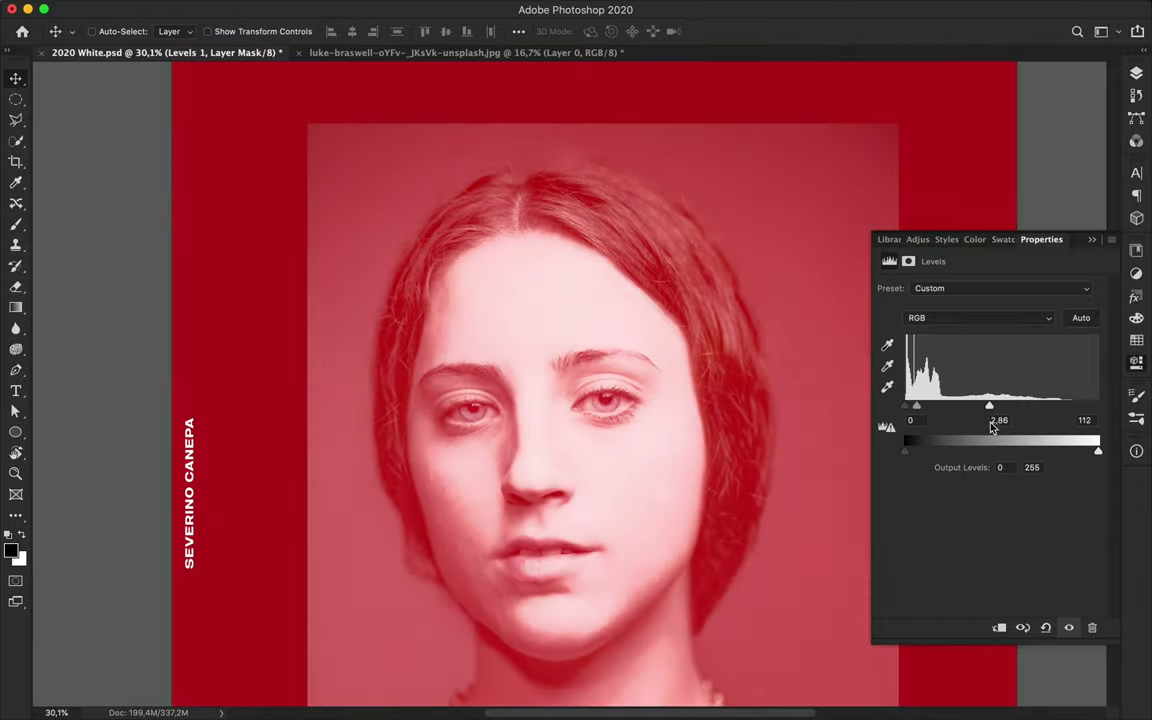
{"action": "left_click_drag", "start_coordinate": [1098, 405], "coordinate": [971, 405]}
{"action": "left_click", "coordinate": [1092, 629]}
- Delete the Red copy channel, leaving Layer 1 copy as the visible portrait layer
{"action": "left_click", "coordinate": [1040, 62]}
{"action": "left_click", "coordinate": [985, 213]}
{"action": "left_click_drag", "start_coordinate": [985, 213], "coordinate": [771, 260]}
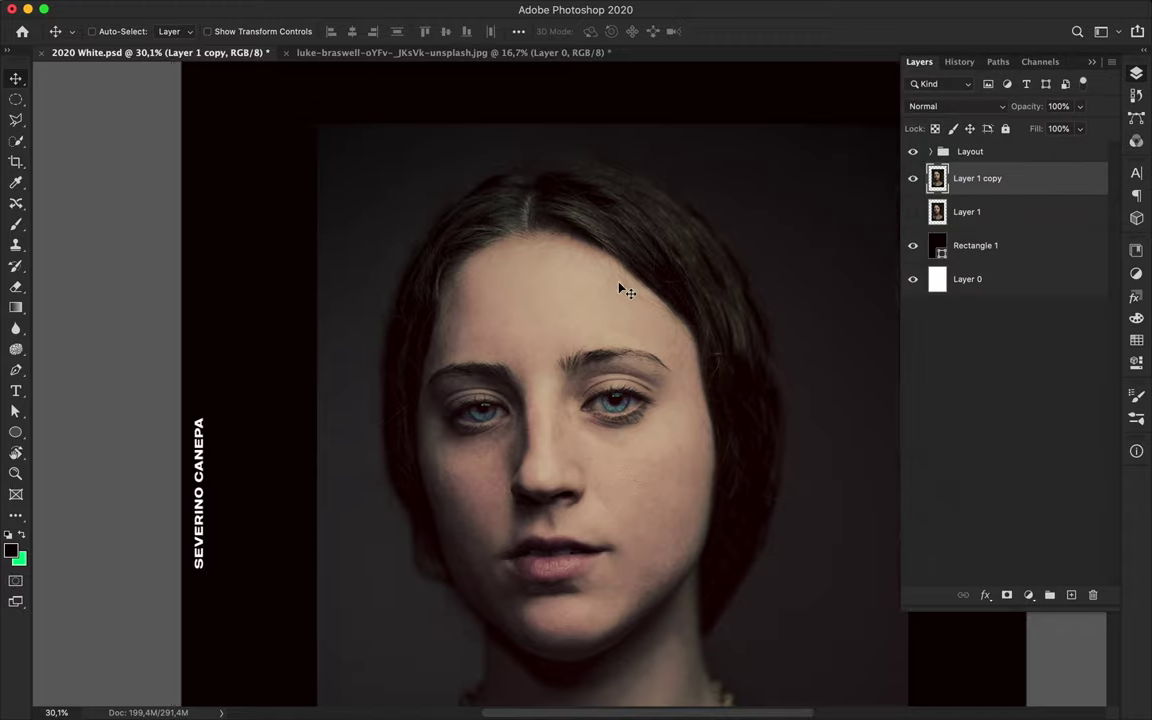
{"action": "scroll", "coordinate": [622, 288], "scroll_direction": "up", "scroll_amount": 3}
{"action": "scroll", "coordinate": [622, 288], "scroll_direction": "down", "scroll_amount": 2}
{"action": "scroll", "coordinate": [678, 305], "scroll_direction": "down", "scroll_amount": 1}
{"action": "scroll", "coordinate": [640, 295], "scroll_direction": "up", "scroll_amount": 1}
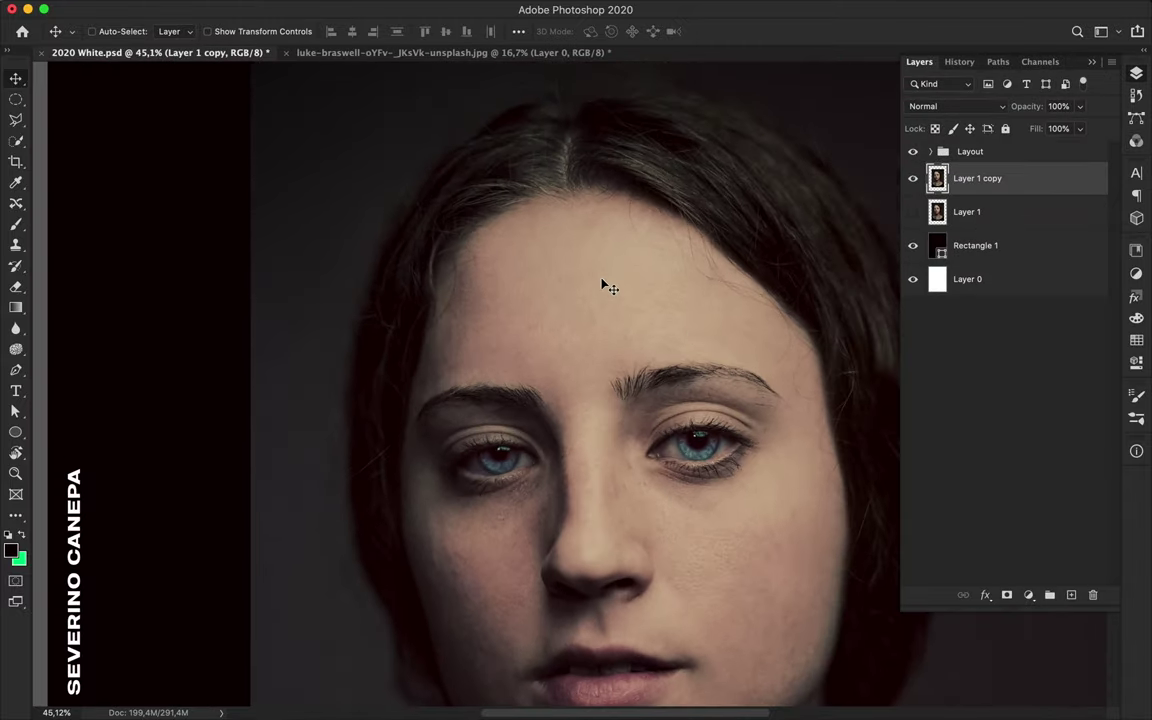
{"action": "scroll", "coordinate": [602, 283], "scroll_direction": "down", "scroll_amount": 5}
{"action": "scroll", "coordinate": [590, 288], "scroll_direction": "down", "scroll_amount": 1}
{"action": "scroll", "coordinate": [585, 291], "scroll_direction": "down", "scroll_amount": 2}
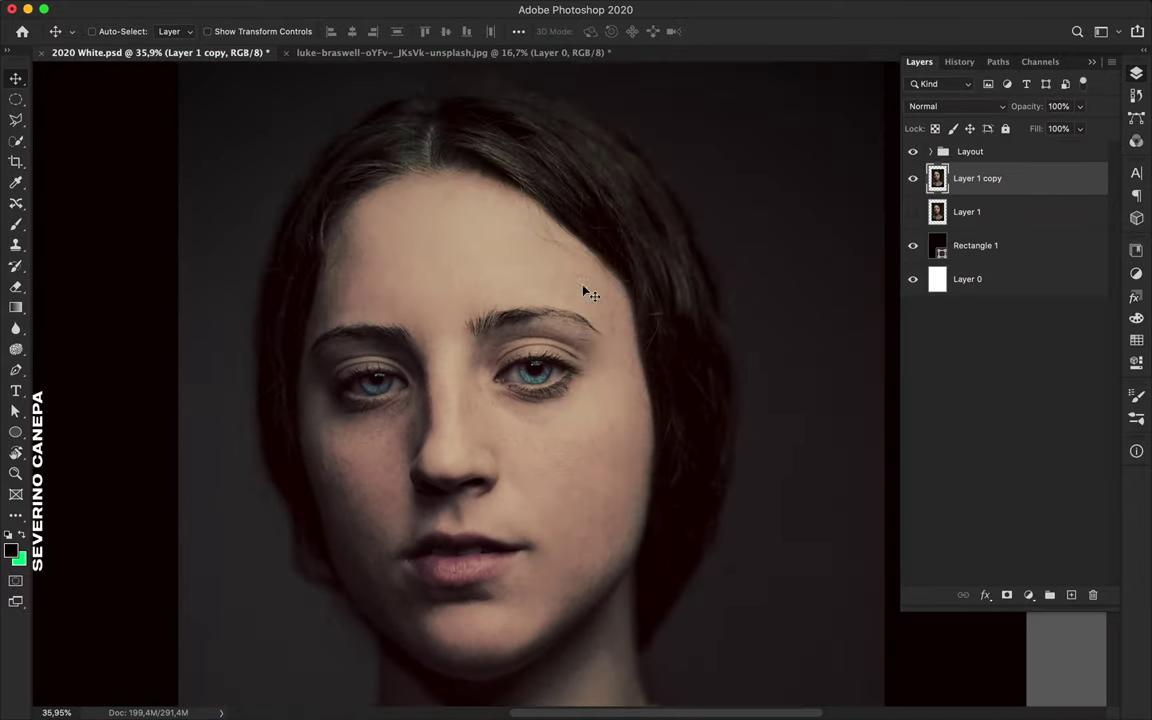
{"action": "left_click", "coordinate": [245, 9]}
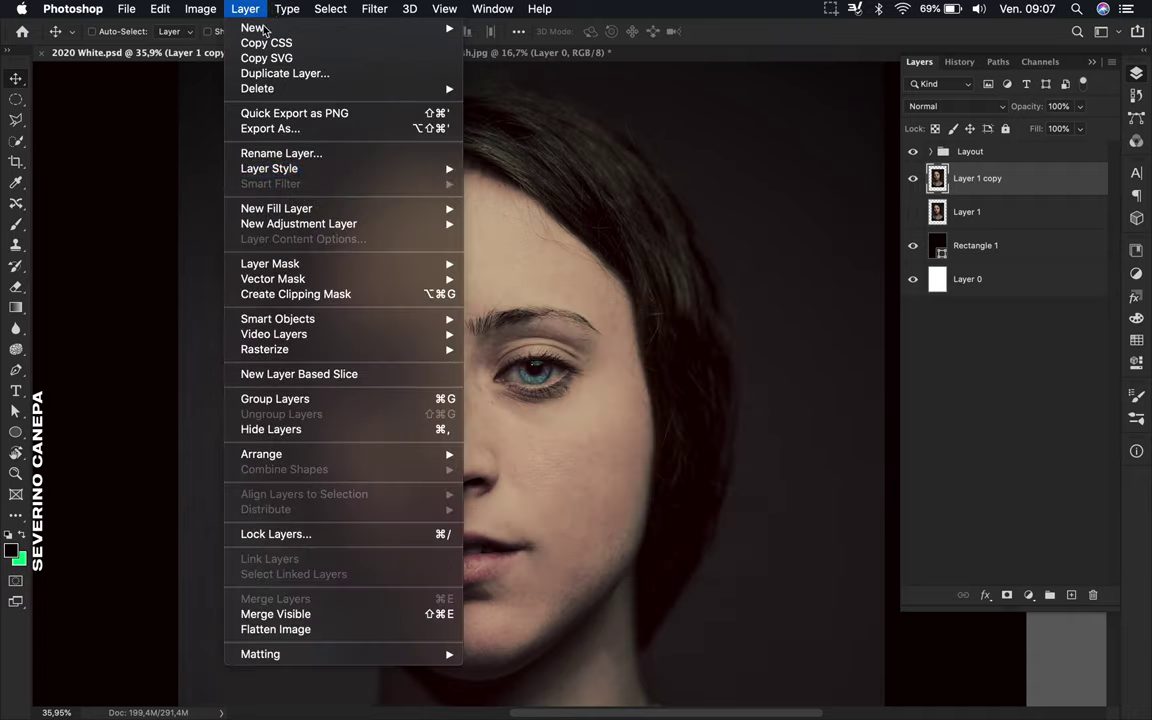
{"action": "mouse_move", "coordinate": [226, 52]}
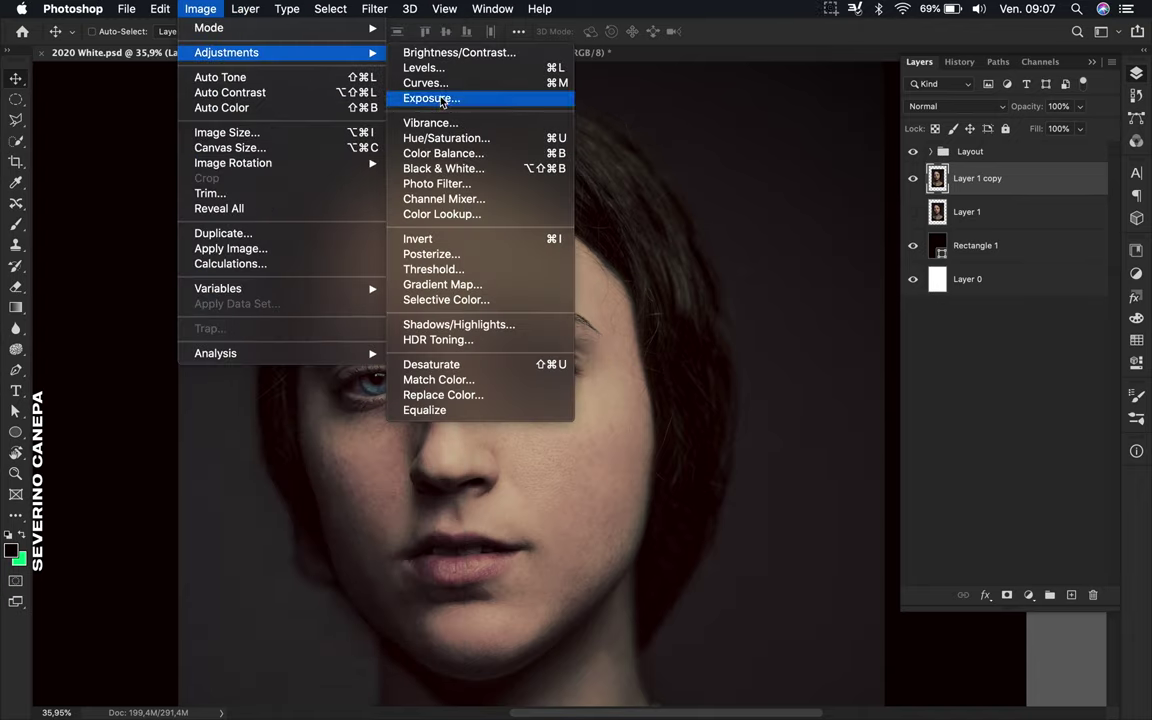
- Convert Layer 1 copy to black and white, setting a colour mix value to 0
{"action": "left_click", "coordinate": [436, 169]}
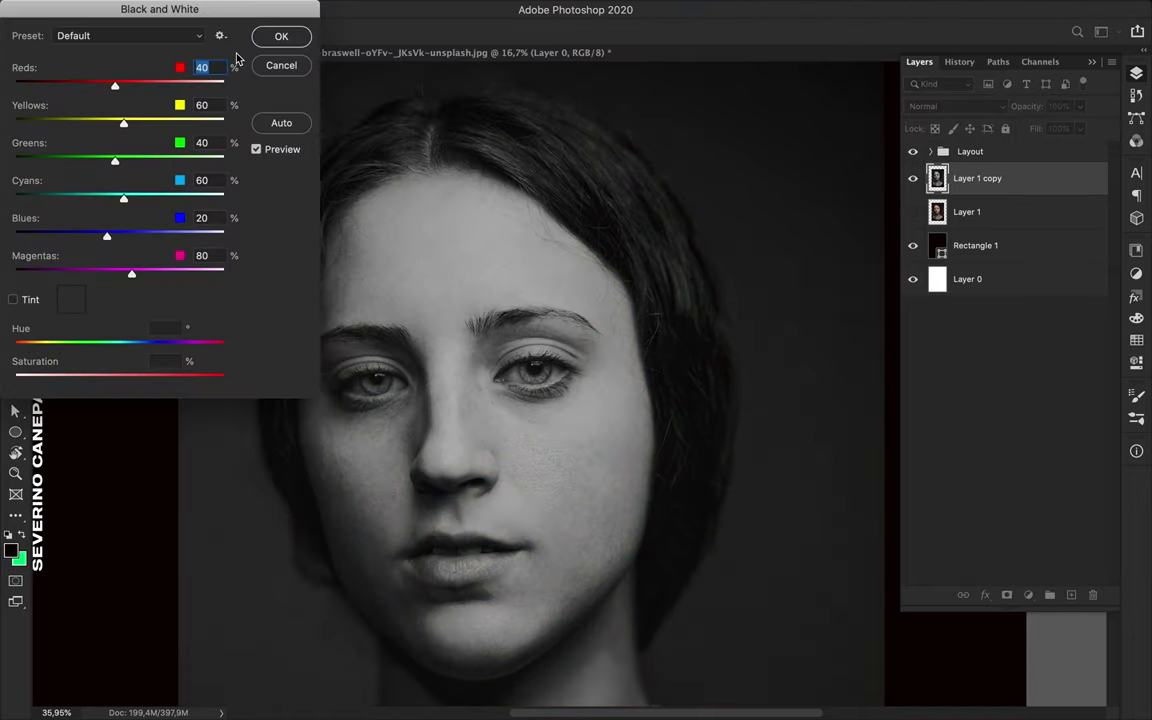
{"action": "type", "text": "0"}
{"action": "key", "text": "Tab"}
{"action": "type", "text": "0"}
{"action": "type", "text": "0"}
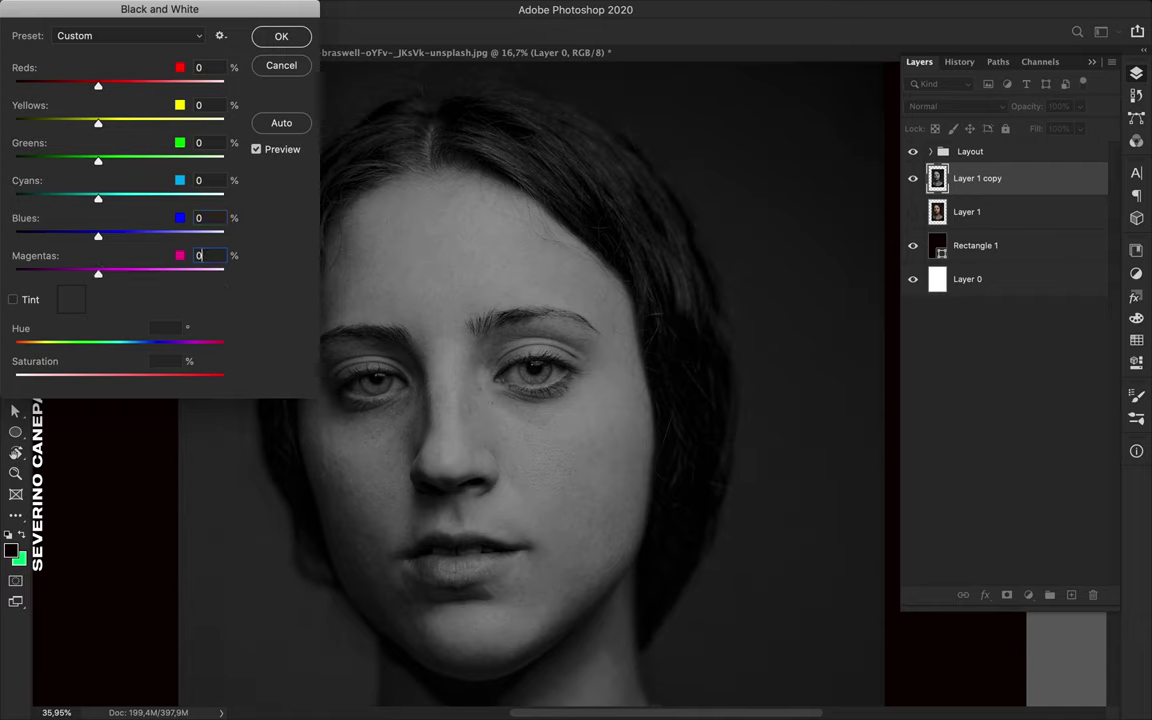
{"action": "key", "text": "shift+Tab"}
{"action": "left_click", "coordinate": [263, 40]}
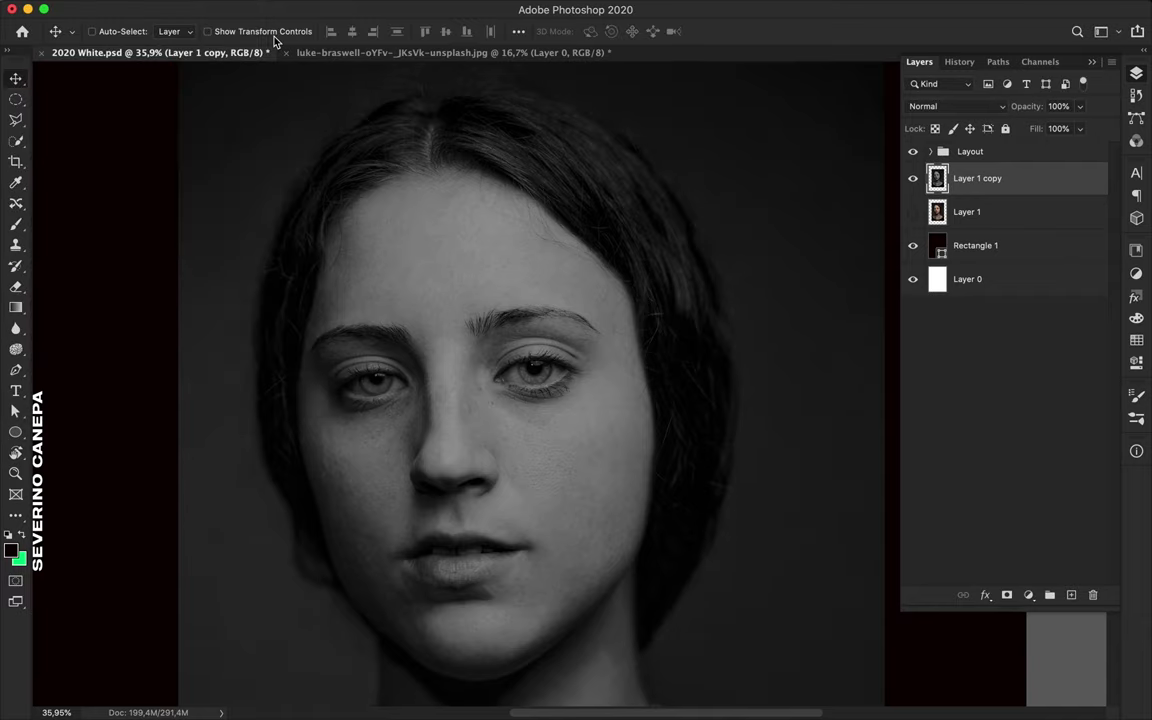
{"action": "key", "text": "XF86AudioLowerVolume"}
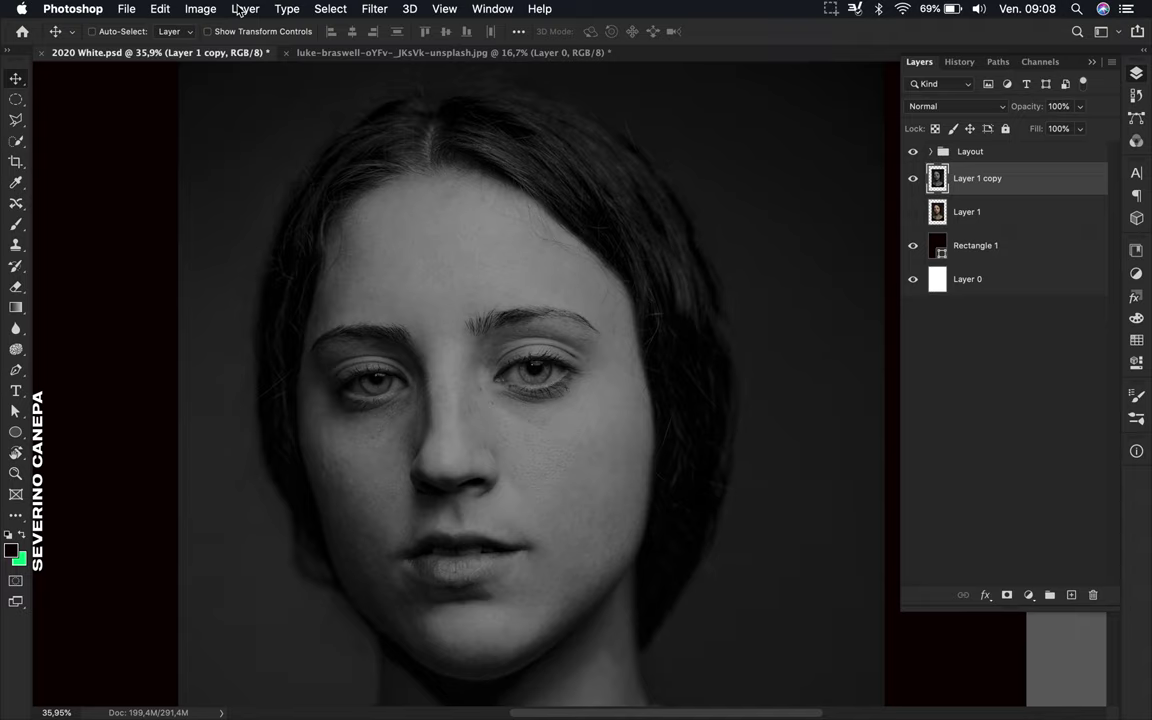
- Brighten the copy sharply with Levels inputs 4, 0.80 and 80
{"action": "left_click", "coordinate": [245, 9]}
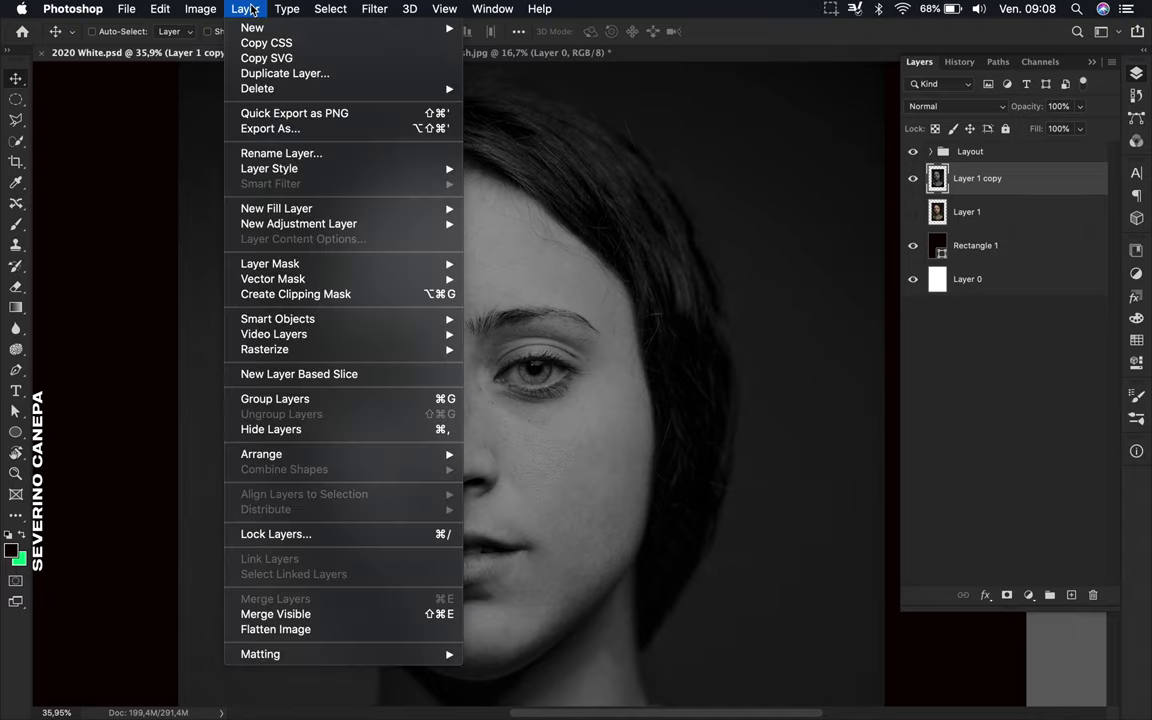
{"action": "mouse_move", "coordinate": [226, 52]}
{"action": "left_click", "coordinate": [425, 68]}
{"action": "left_click_drag", "start_coordinate": [848, 205], "coordinate": [766, 205]}
{"action": "left_click_drag", "start_coordinate": [965, 205], "coordinate": [798, 205]}
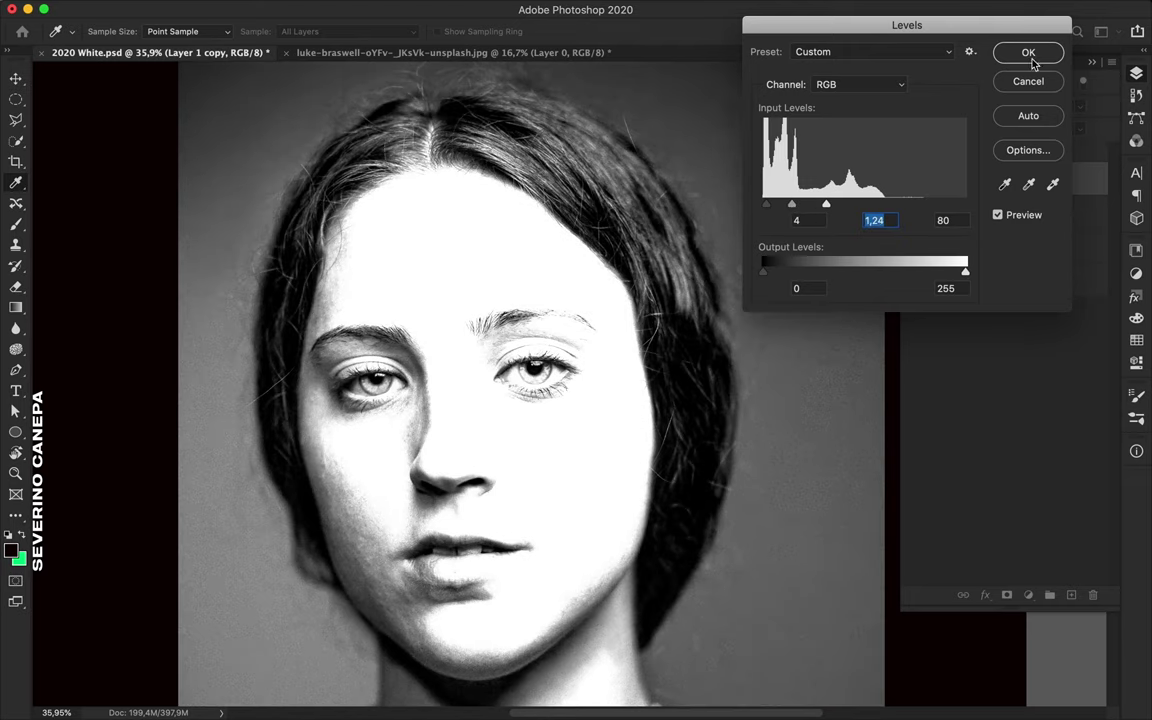
{"action": "left_click", "coordinate": [1028, 52]}
- Select the woman with Select Subject and enter Select and Mask with a 170 px brush
{"action": "key", "text": "w"}
{"action": "left_click", "coordinate": [470, 31]}
{"action": "left_click", "coordinate": [560, 31]}
{"action": "left_click", "coordinate": [166, 31]}
{"action": "type", "text": "170"}
{"action": "key", "text": "Return"}
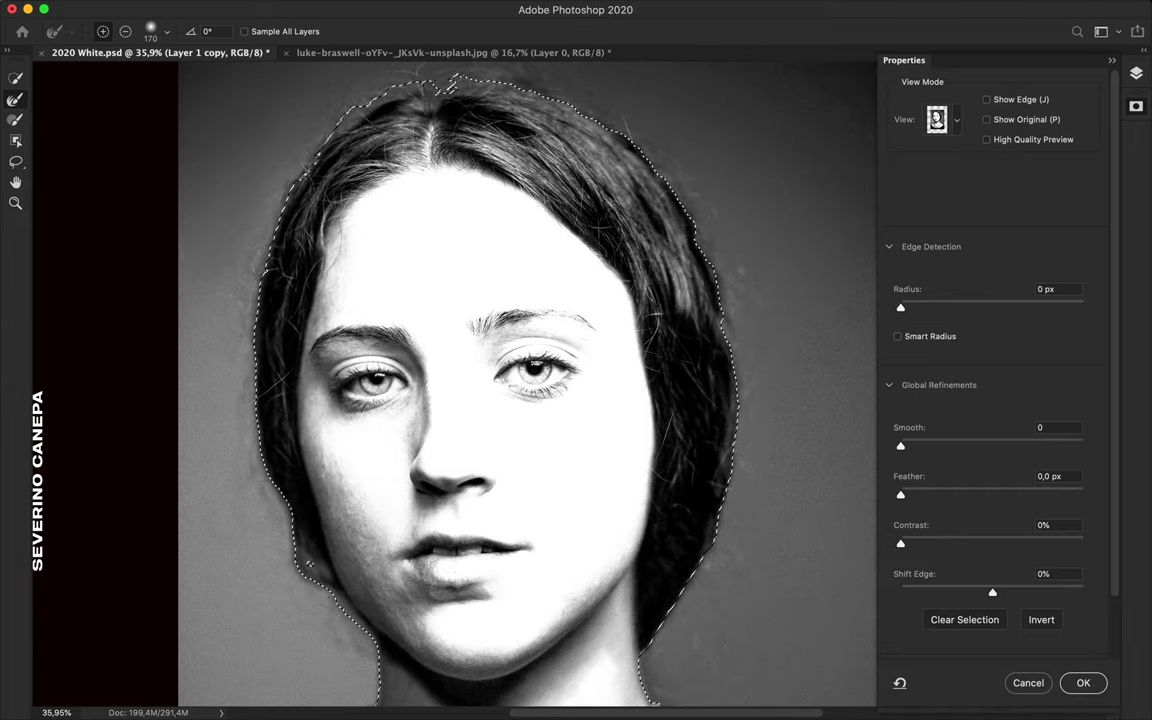
- Refine the right hair edge, preview On Black, and output the selection to a new layer
{"action": "scroll", "coordinate": [605, 595], "scroll_direction": "down", "scroll_amount": 3}
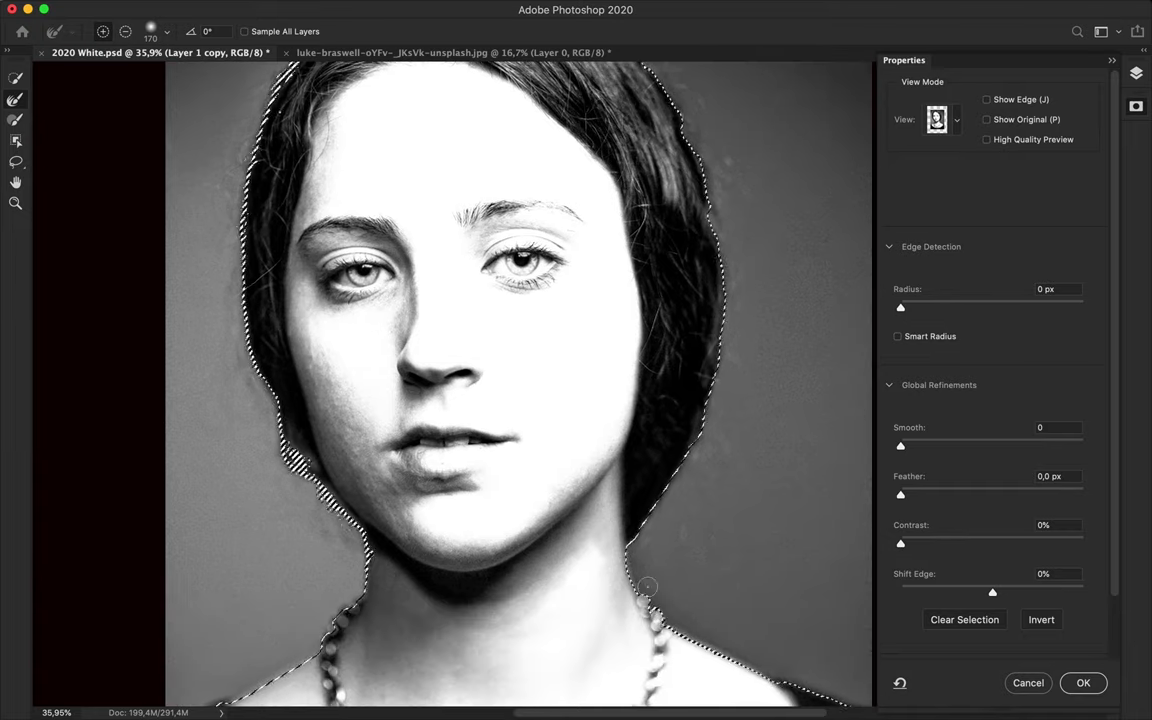
{"action": "left_click_drag", "start_coordinate": [663, 505], "coordinate": [735, 290]}
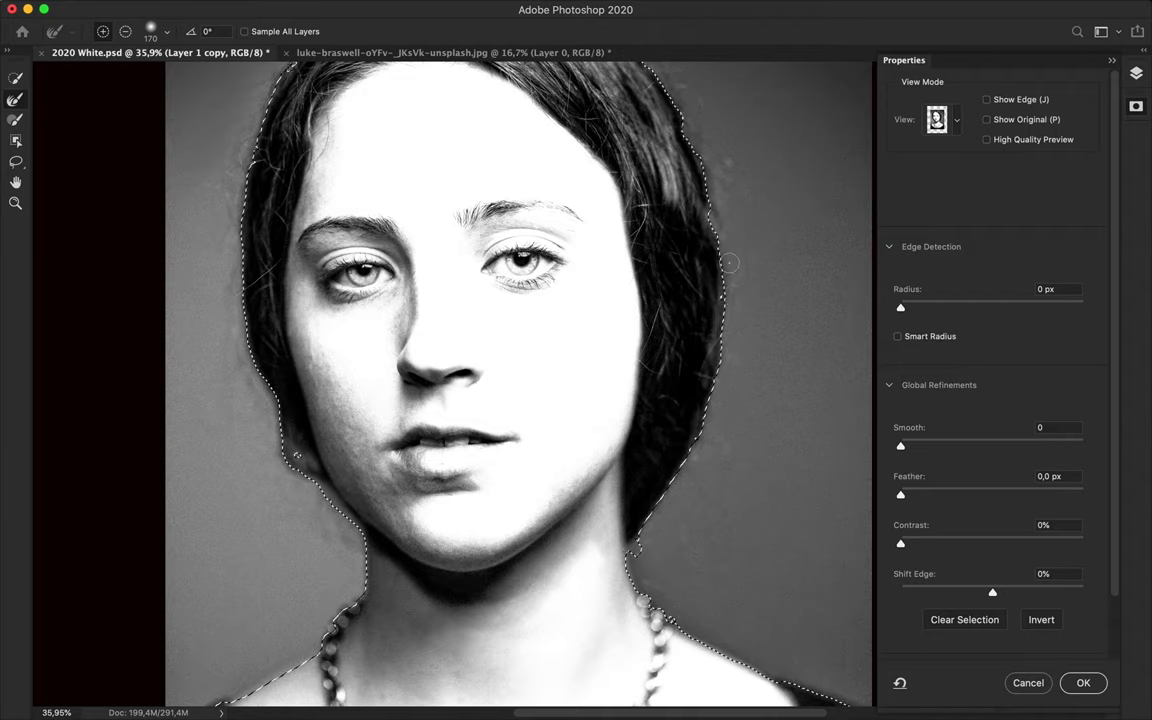
{"action": "scroll", "coordinate": [692, 133], "scroll_direction": "up", "scroll_amount": 3}
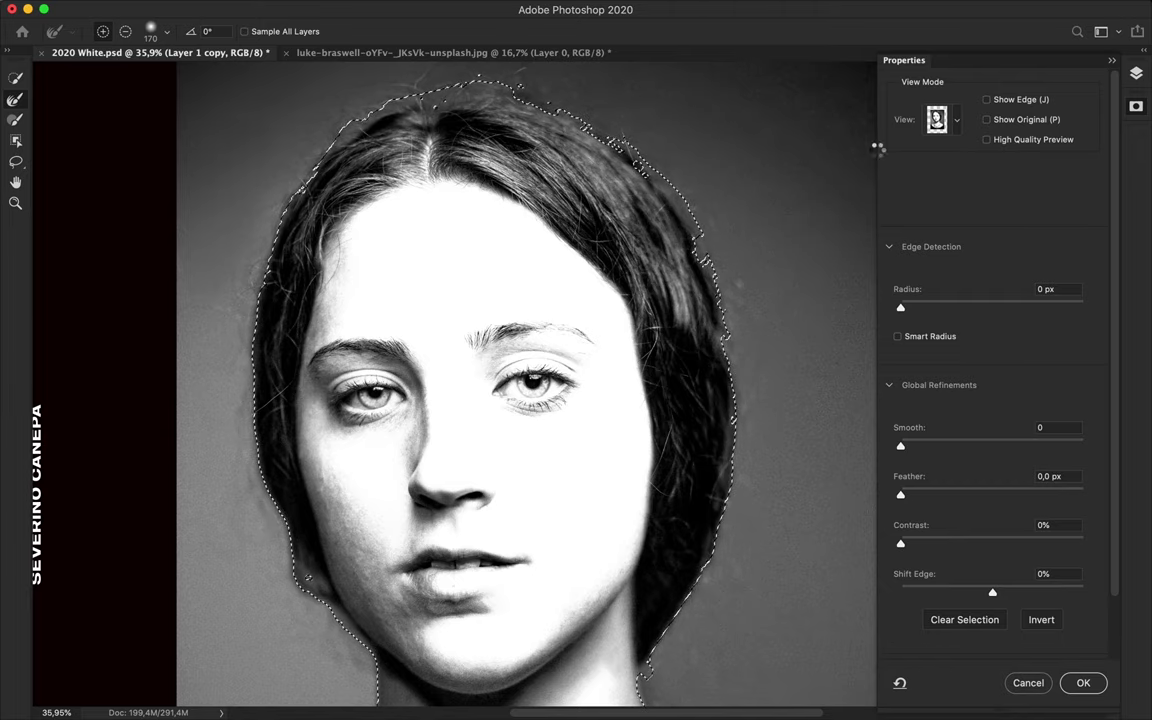
{"action": "left_click", "coordinate": [940, 120]}
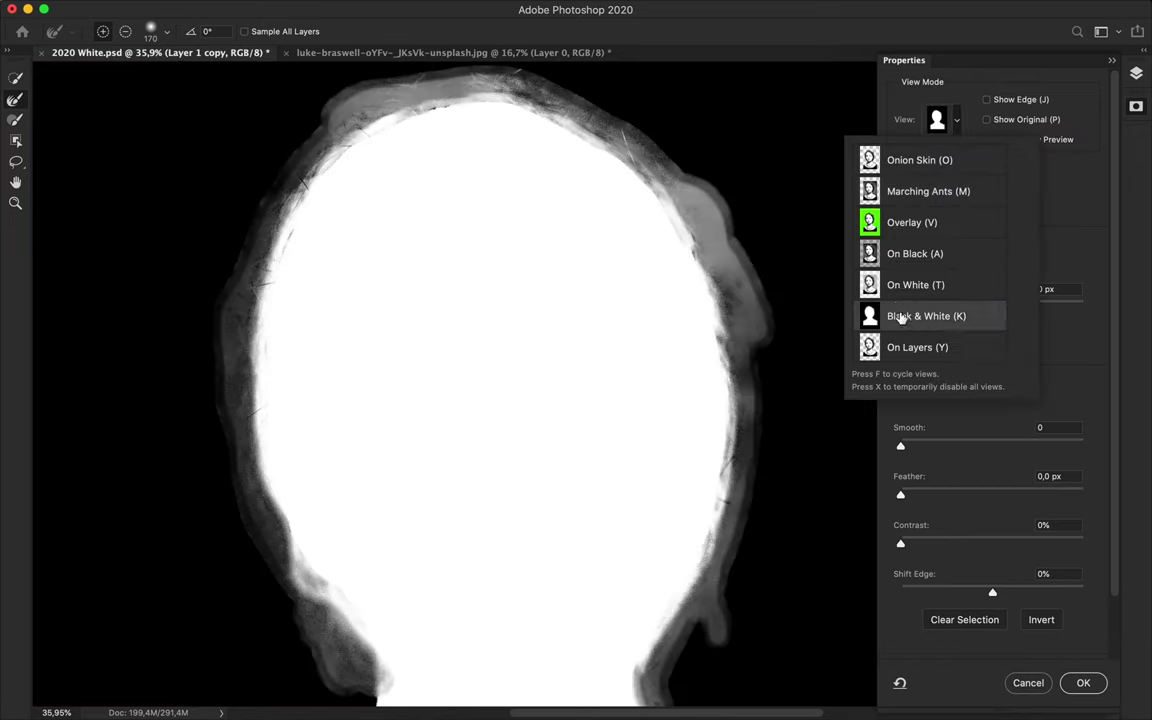
{"action": "left_click", "coordinate": [902, 255]}
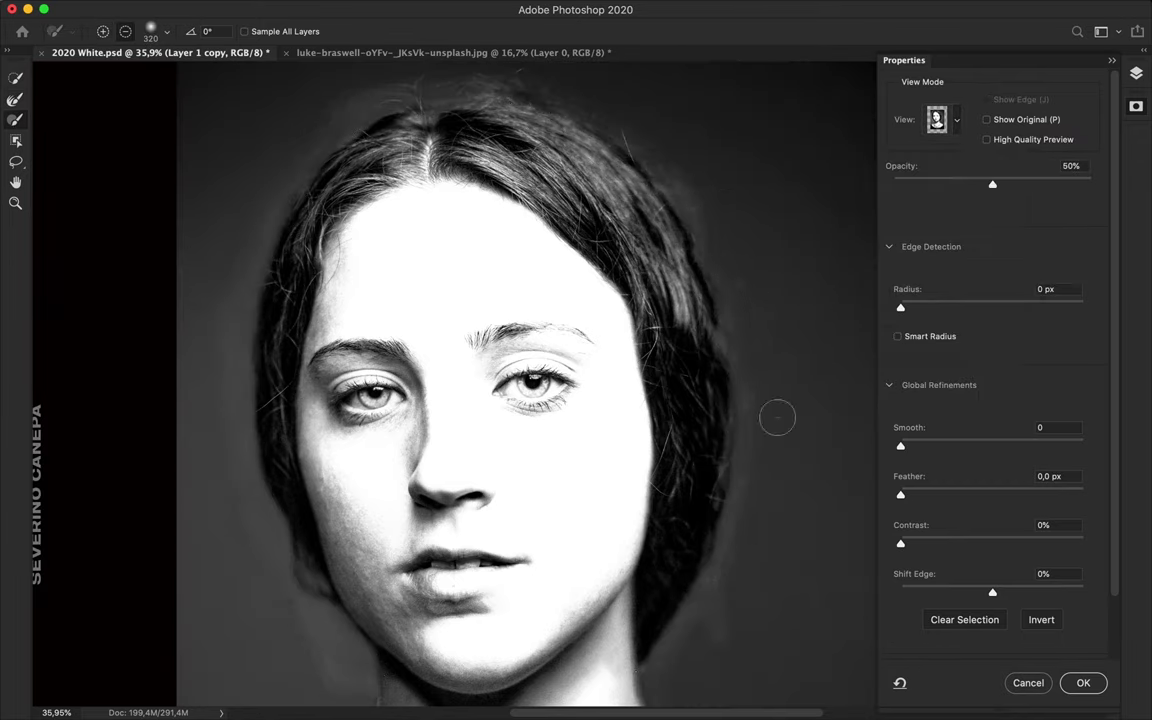
{"action": "scroll", "coordinate": [540, 620], "scroll_direction": "down", "scroll_amount": 3}
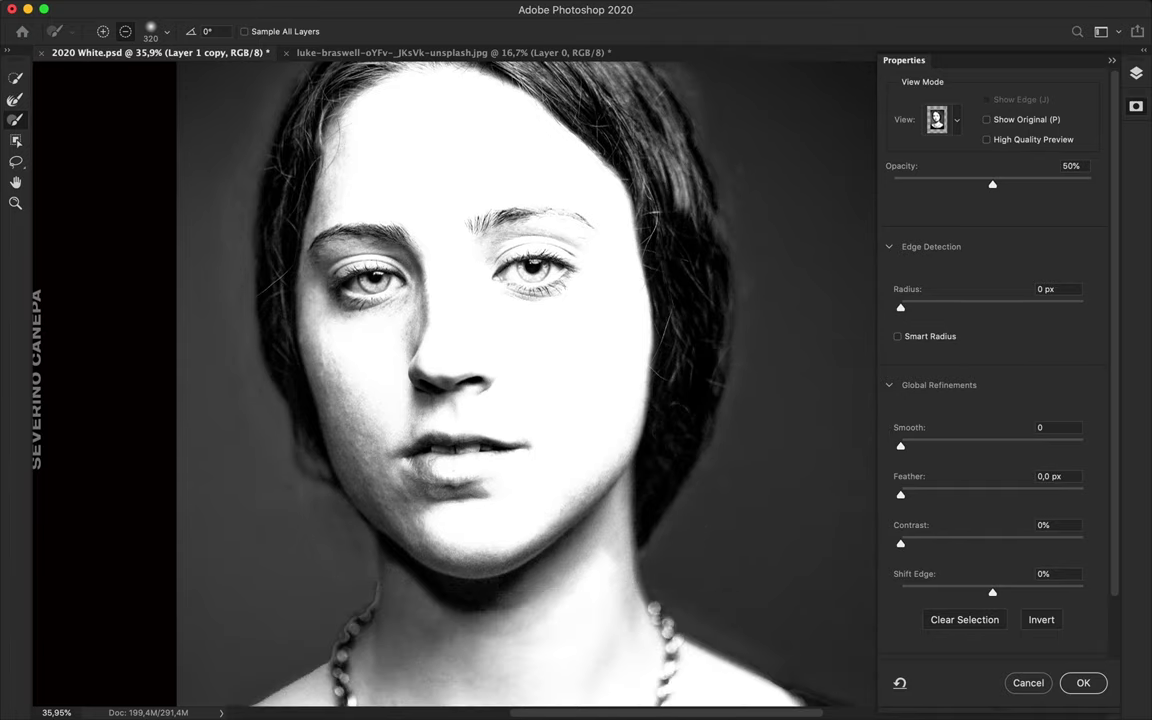
{"action": "scroll", "coordinate": [283, 365], "scroll_direction": "up", "scroll_amount": 9}
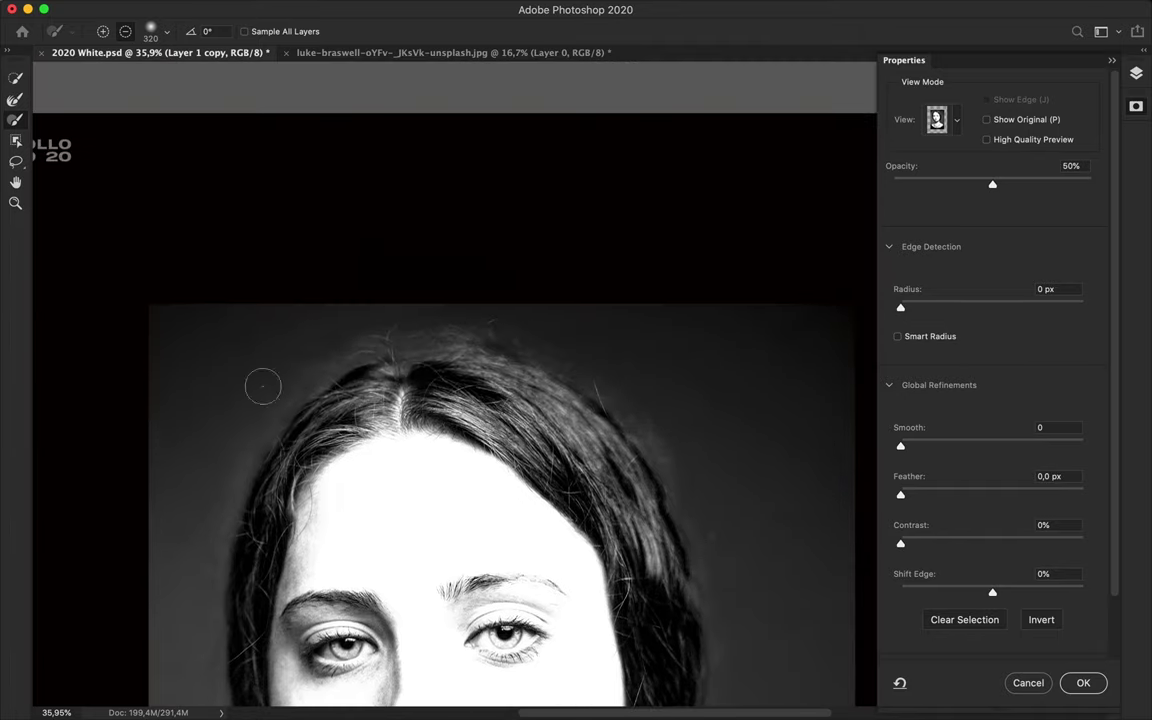
{"action": "key", "text": "Return"}
- Hide Layer 1 copy, deselect, fit the poster on screen, and show the colour portrait layer
{"action": "scroll", "coordinate": [476, 476], "scroll_direction": "down", "scroll_amount": 5}
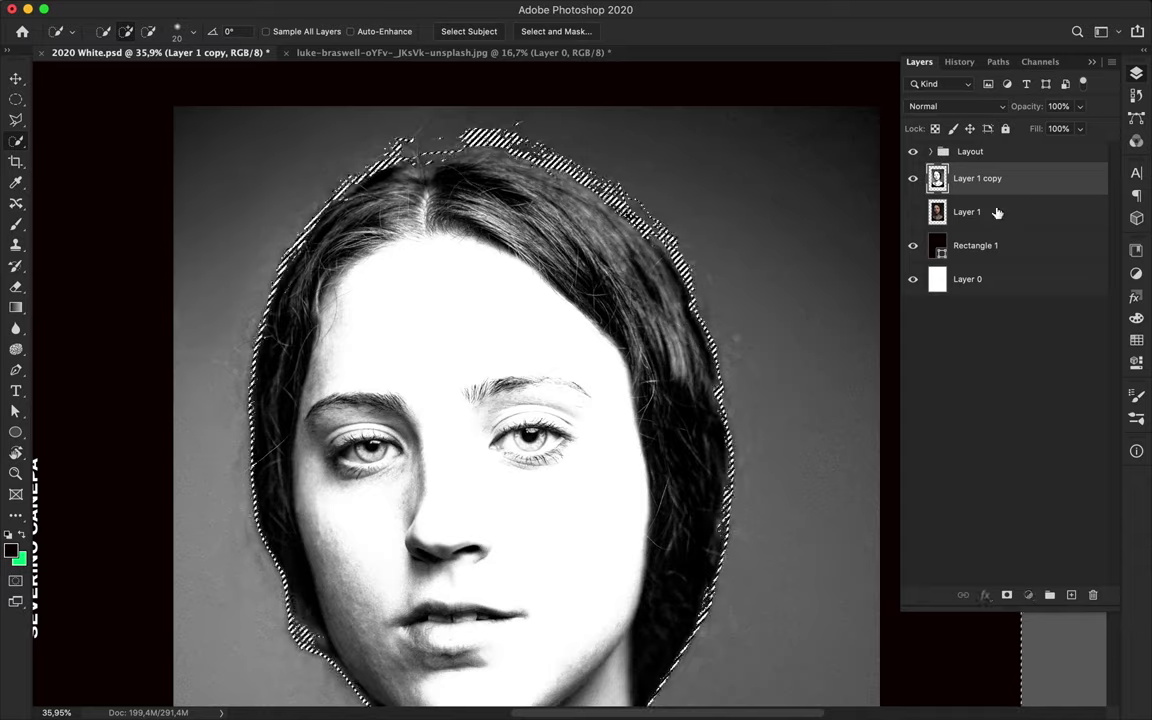
{"action": "left_click", "coordinate": [913, 212]}
{"action": "key", "text": "super+d"}
{"action": "key", "text": "super+0"}
{"action": "key", "text": "v"}
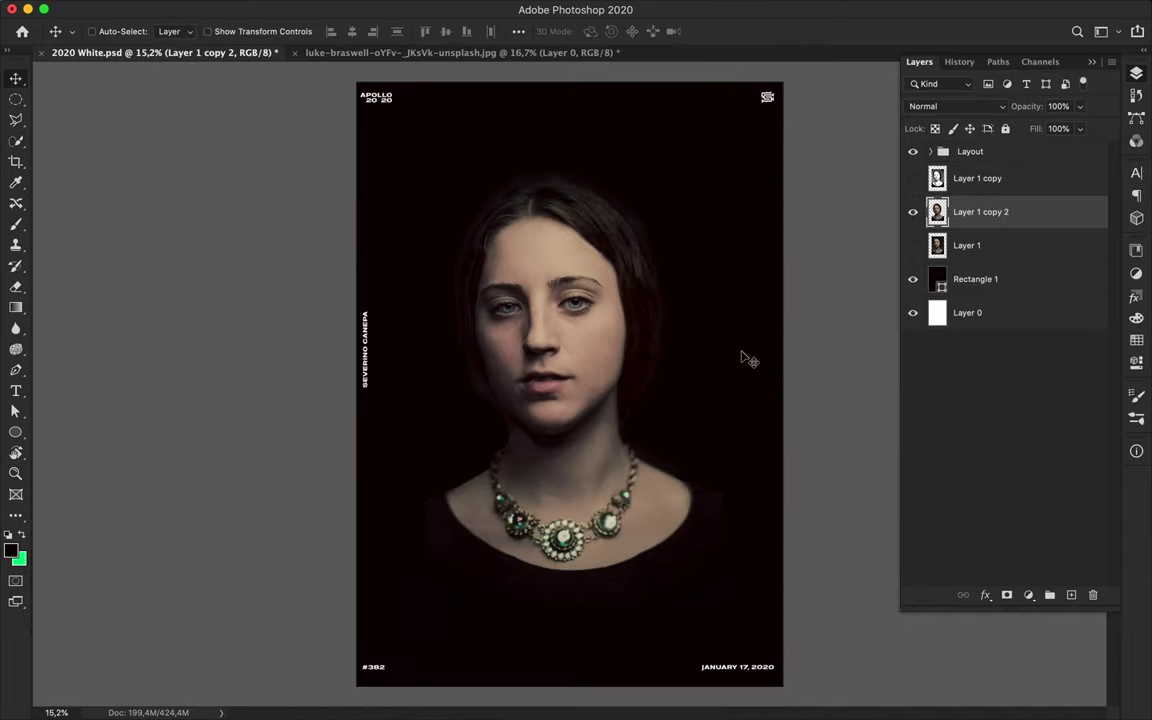
{"action": "left_click", "coordinate": [913, 246]}
{"action": "left_click", "coordinate": [972, 279]}
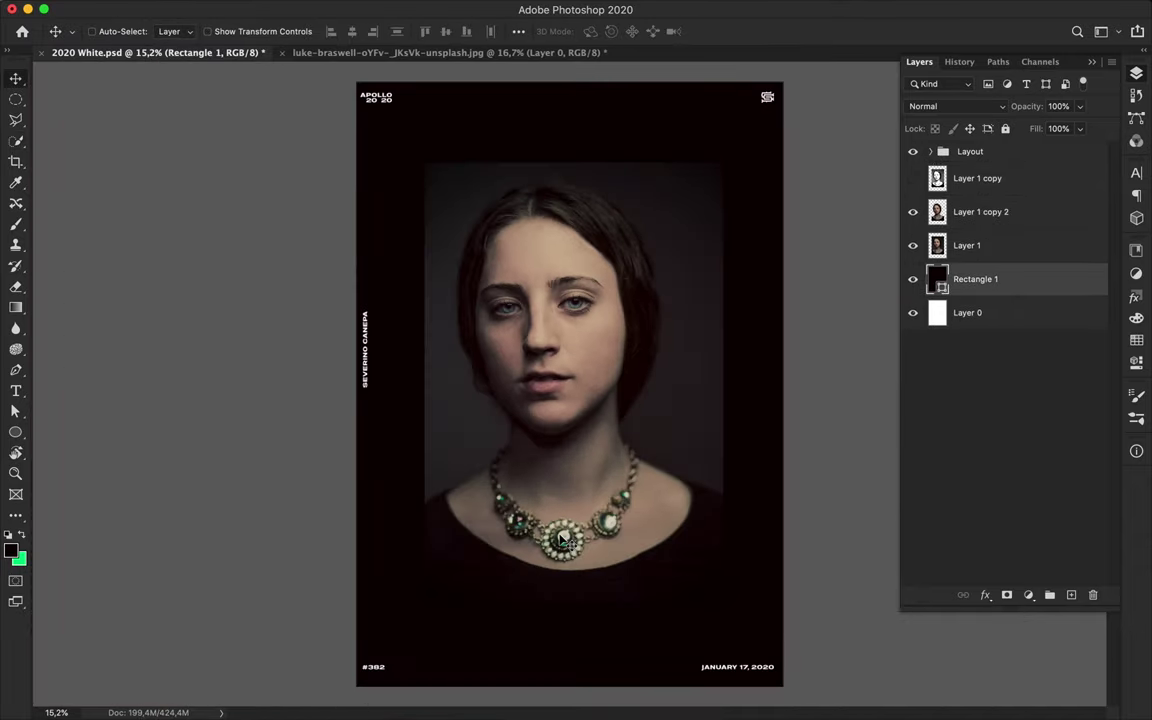
- On Layer 1, set up the Clone Stamp with a 1400 px soft brush at 100% opacity
{"action": "scroll", "coordinate": [462, 259], "scroll_direction": "up", "scroll_amount": 3}
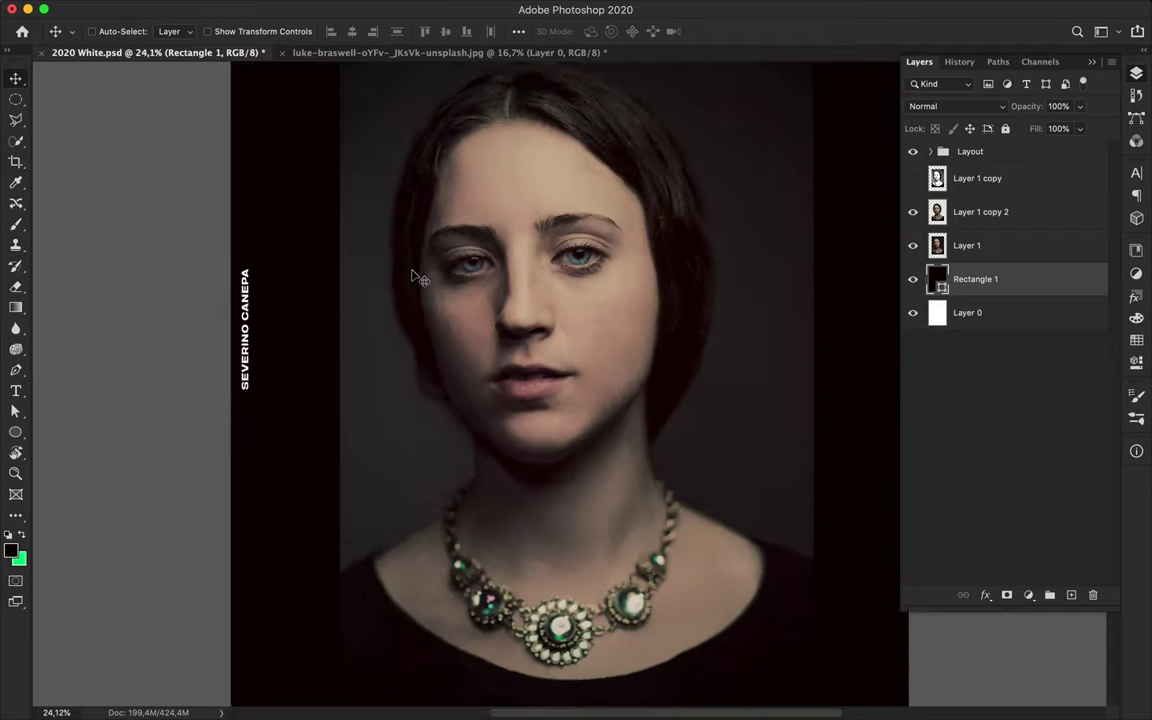
{"action": "scroll", "coordinate": [462, 259], "scroll_direction": "up", "scroll_amount": 5}
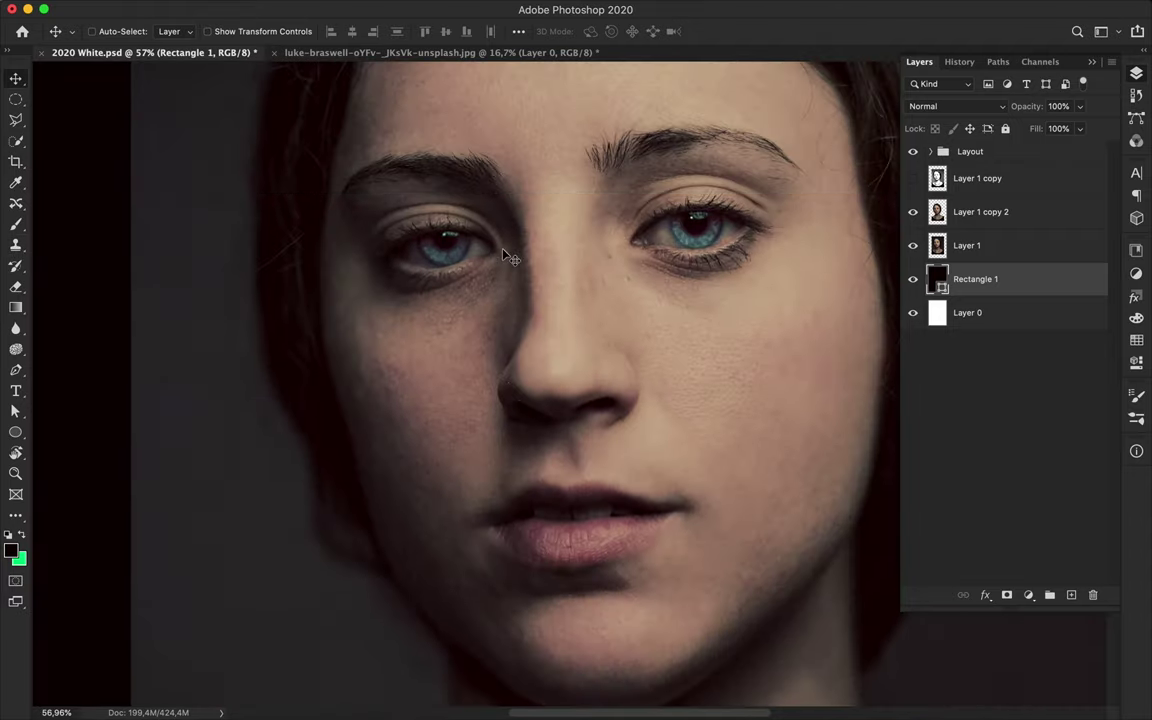
{"action": "scroll", "coordinate": [507, 257], "scroll_direction": "up", "scroll_amount": 3}
{"action": "scroll", "coordinate": [604, 239], "scroll_direction": "down", "scroll_amount": 2}
{"action": "scroll", "coordinate": [604, 239], "scroll_direction": "down", "scroll_amount": 5}
{"action": "scroll", "coordinate": [604, 239], "scroll_direction": "down", "scroll_amount": 2}
{"action": "left_click", "coordinate": [985, 242]}
{"action": "key", "text": "s"}
{"action": "right_click", "coordinate": [730, 368]}
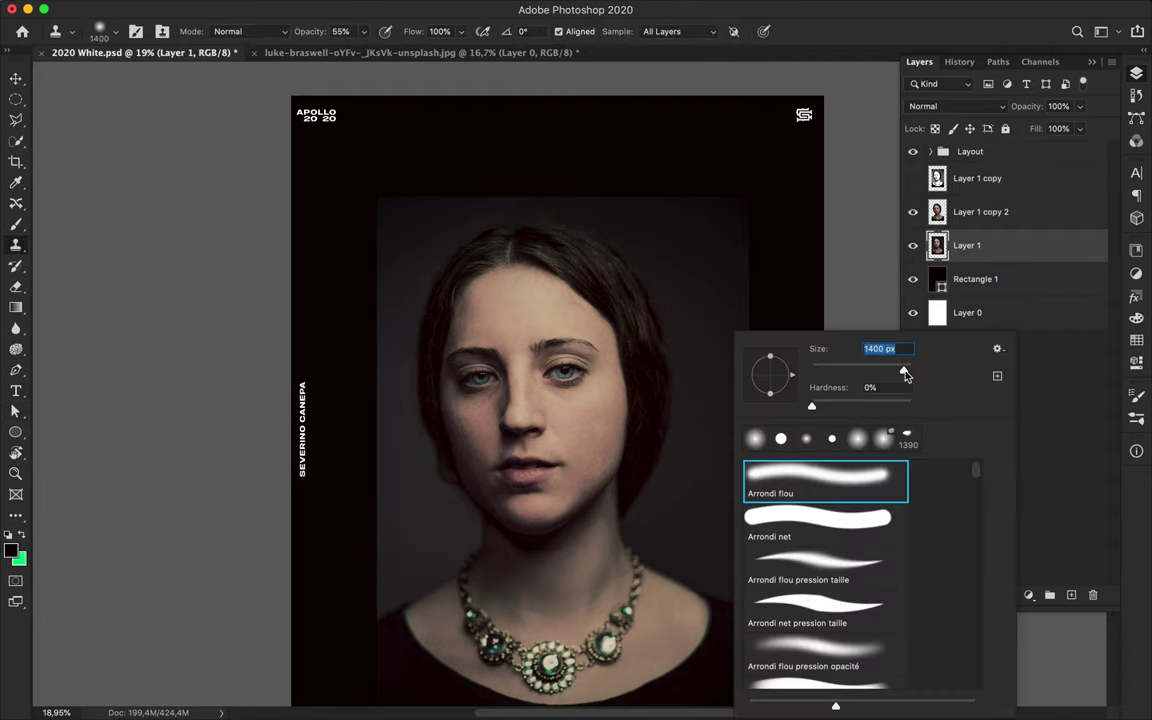
{"action": "key", "text": "Return"}
{"action": "left_click_drag", "start_coordinate": [760, 307], "coordinate": [760, 470]}
{"action": "left_click", "coordinate": [366, 32]}
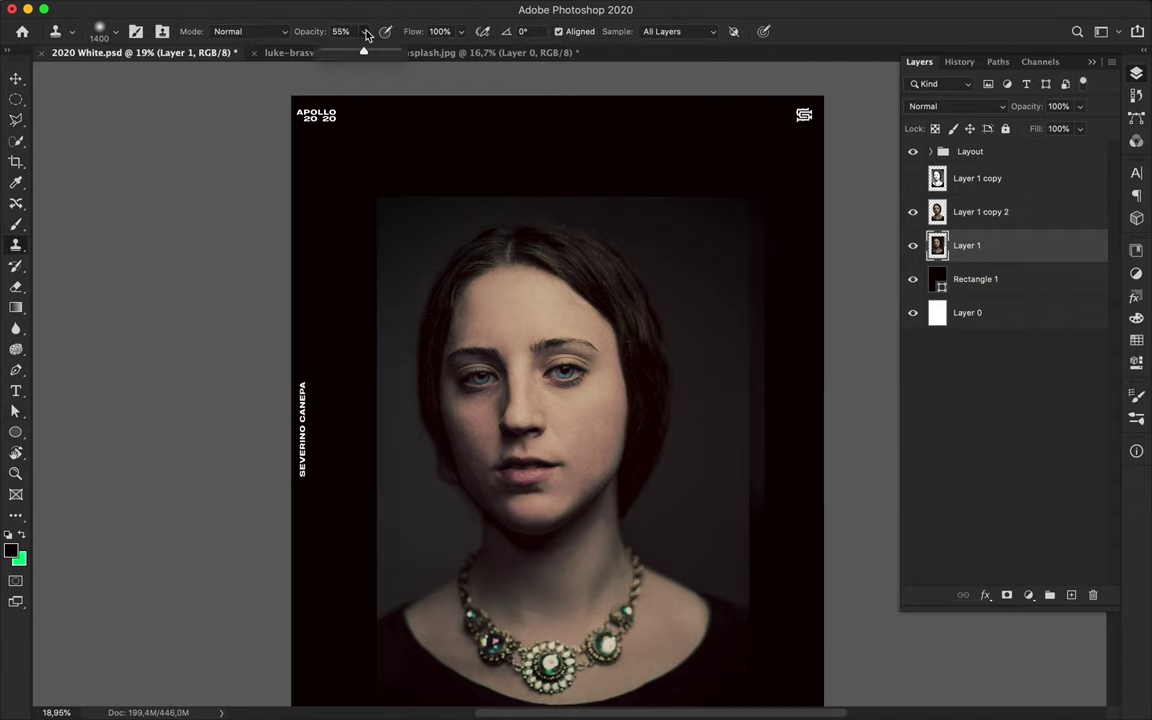
- Clone dark backdrop over the light strip along the right edge down to the neckline
{"action": "left_click_drag", "start_coordinate": [759, 217], "coordinate": [764, 586]}
{"action": "mouse_move", "coordinate": [761, 244]}
{"action": "left_mouse_down"}
{"action": "mouse_move", "coordinate": [775, 587]}
{"action": "mouse_move", "coordinate": [795, 318]}
{"action": "left_mouse_up"}
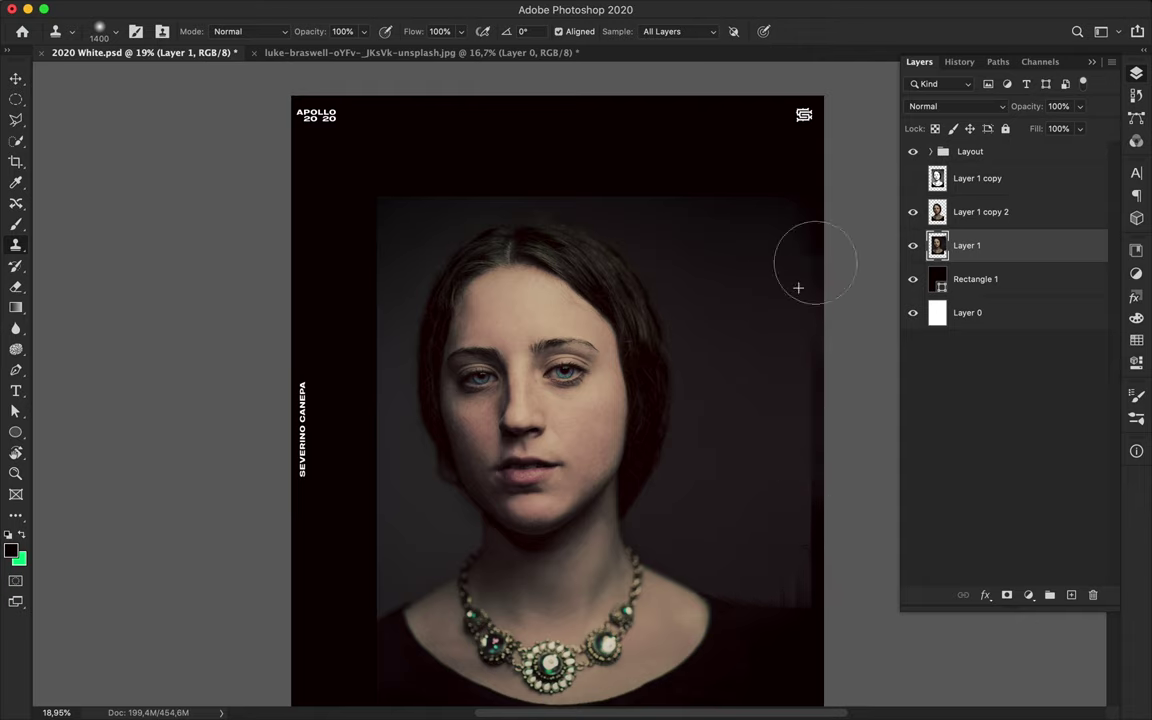
{"action": "left_click_drag", "start_coordinate": [815, 263], "coordinate": [761, 550]}
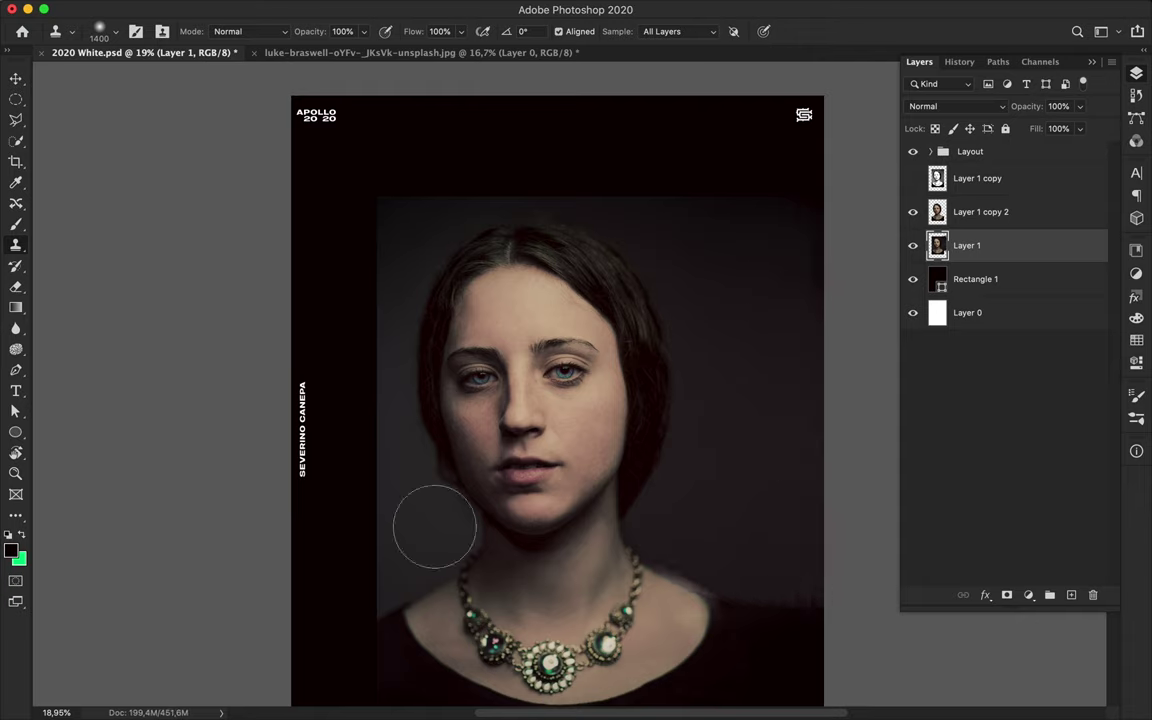
- Clone backdrop down the left edge, sampling Current Layer with a soft round brush
{"action": "left_click_drag", "start_coordinate": [388, 213], "coordinate": [375, 517]}
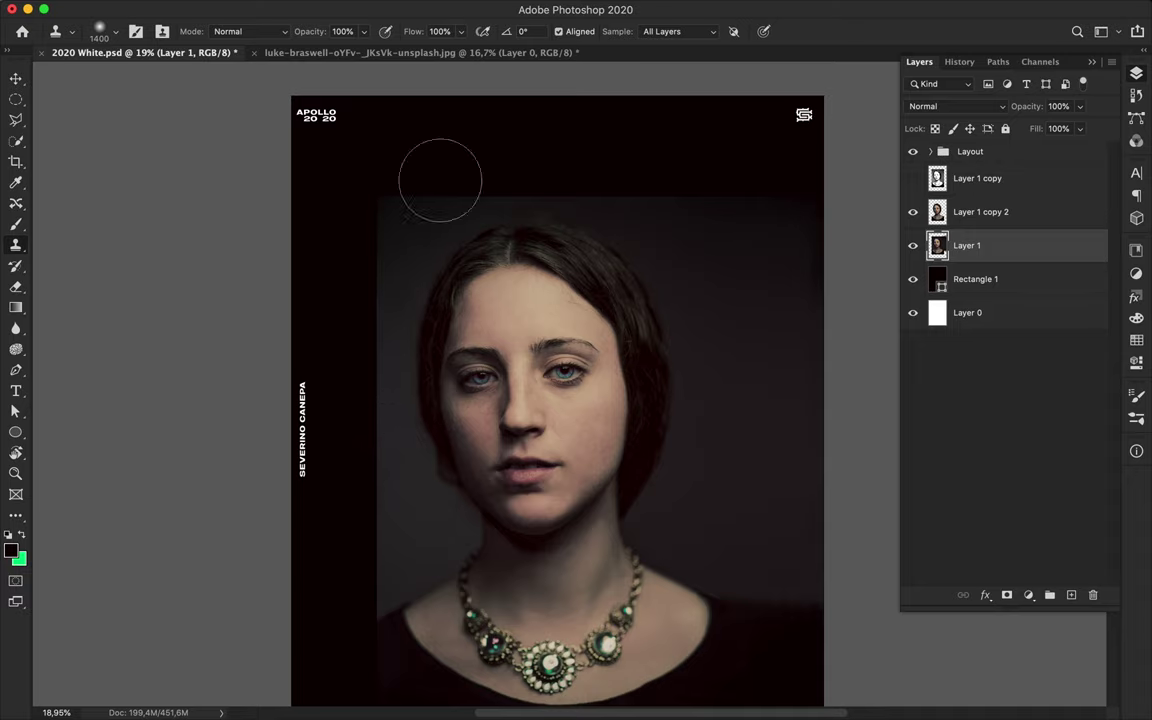
{"action": "left_click", "coordinate": [680, 31]}
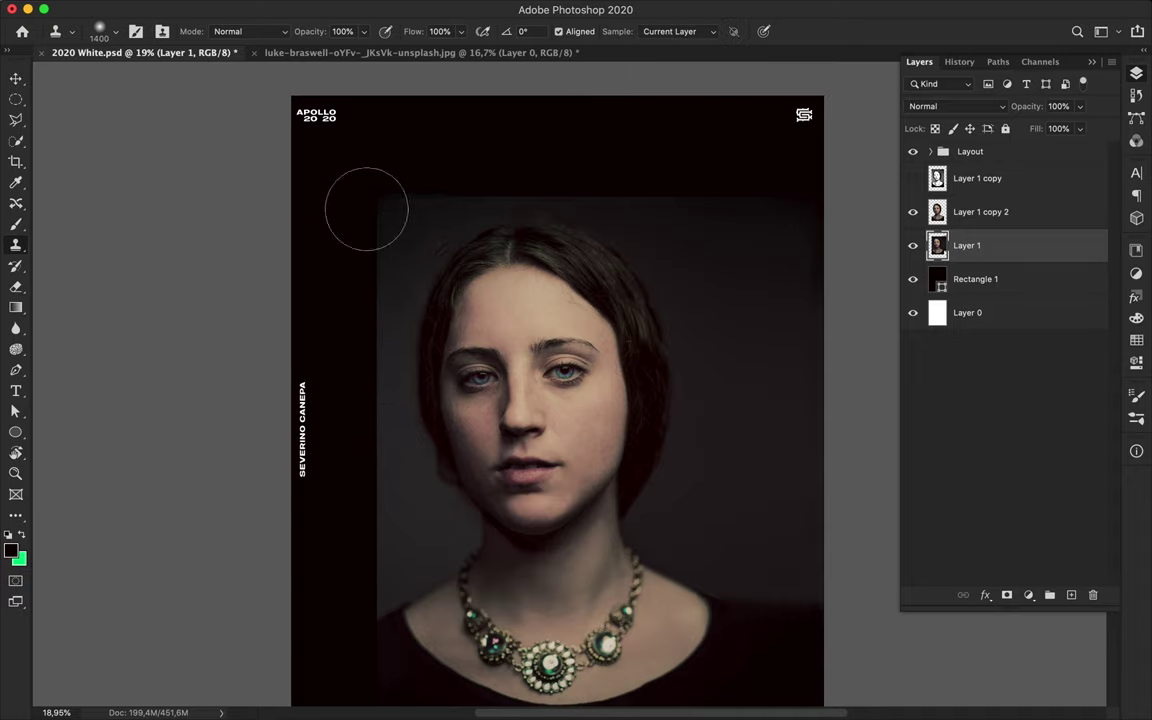
{"action": "left_click", "coordinate": [104, 31]}
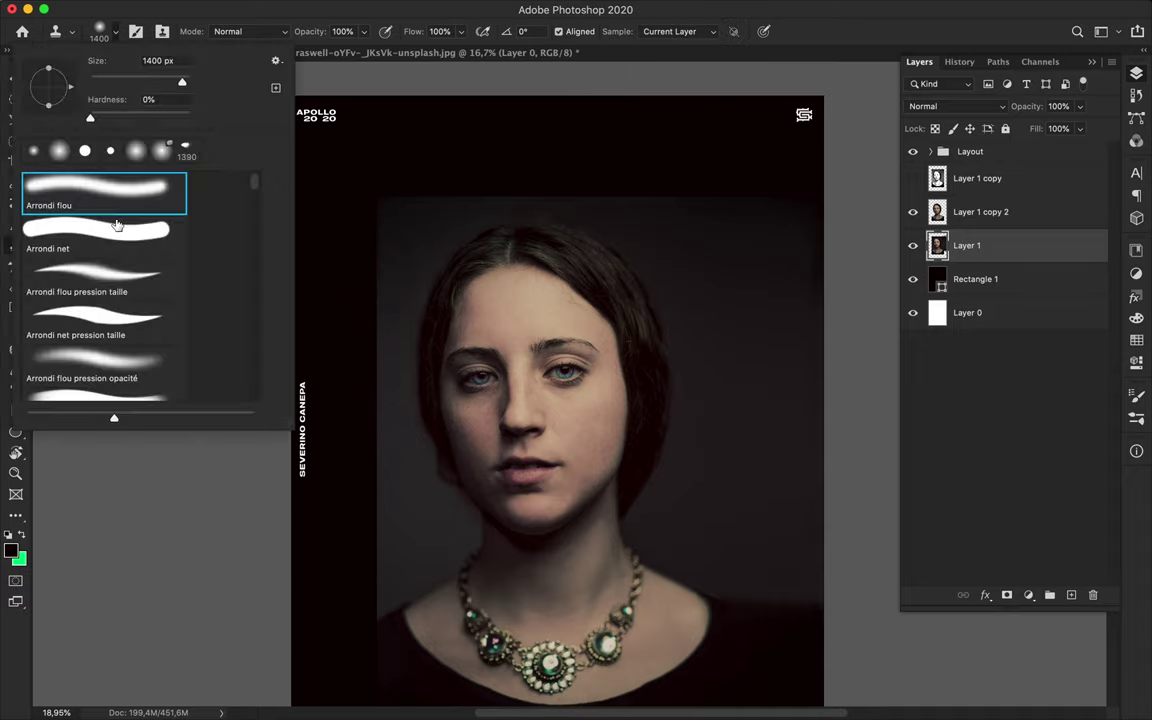
{"action": "double_click", "coordinate": [121, 197]}
{"action": "left_click_drag", "start_coordinate": [373, 319], "coordinate": [352, 540]}
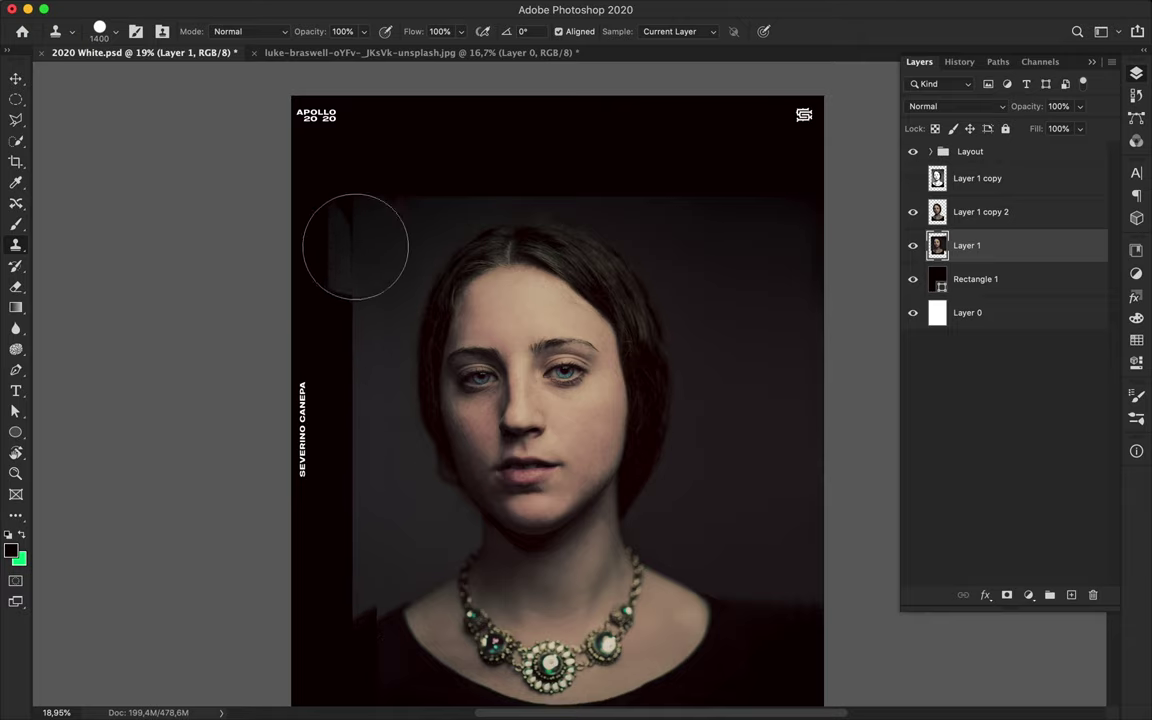
- Widen the dark backdrop on the left edge with a softer, smaller clone brush
{"action": "left_click", "coordinate": [104, 31]}
{"action": "double_click", "coordinate": [103, 193]}
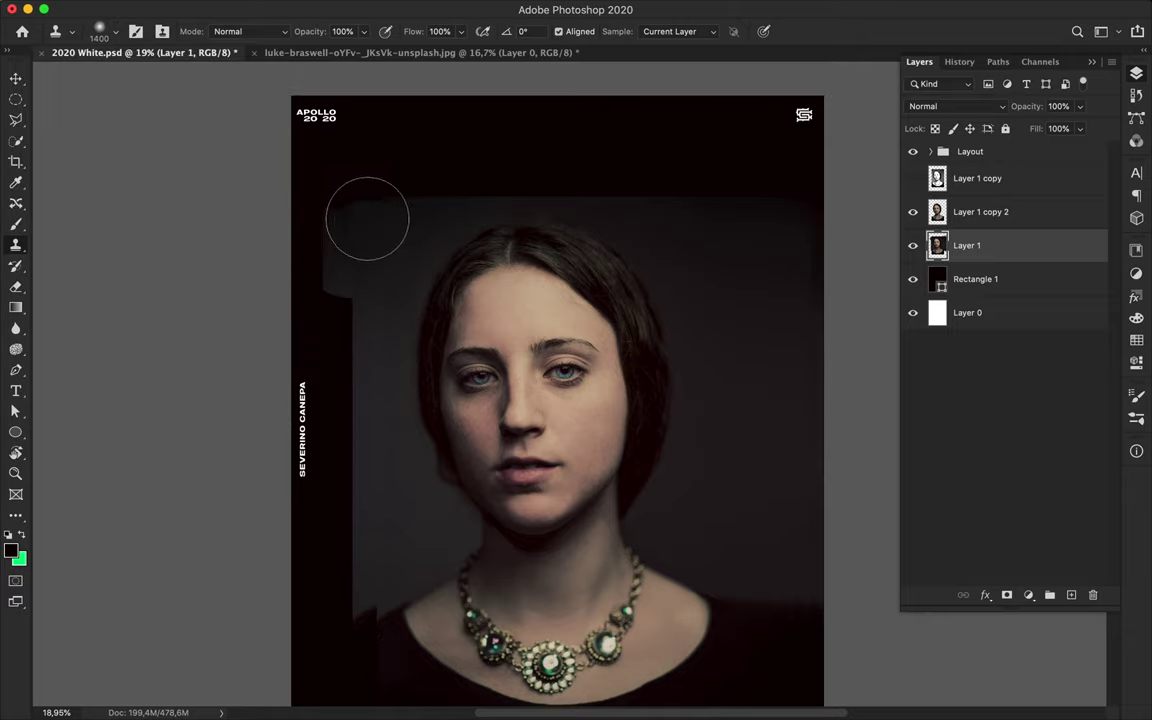
{"action": "left_click_drag", "start_coordinate": [368, 218], "coordinate": [368, 218]}
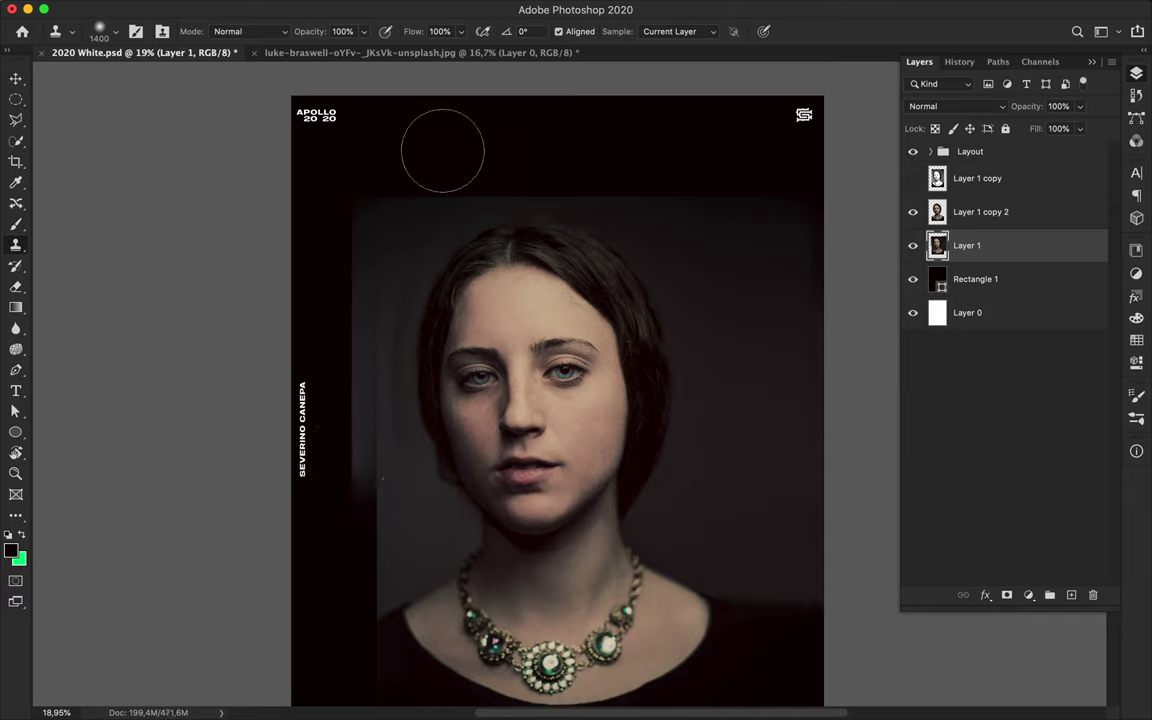
{"action": "scroll", "coordinate": [386, 218], "scroll_direction": "up", "scroll_amount": 2}
{"action": "right_click", "coordinate": [386, 218]}
{"action": "key", "text": "Return"}
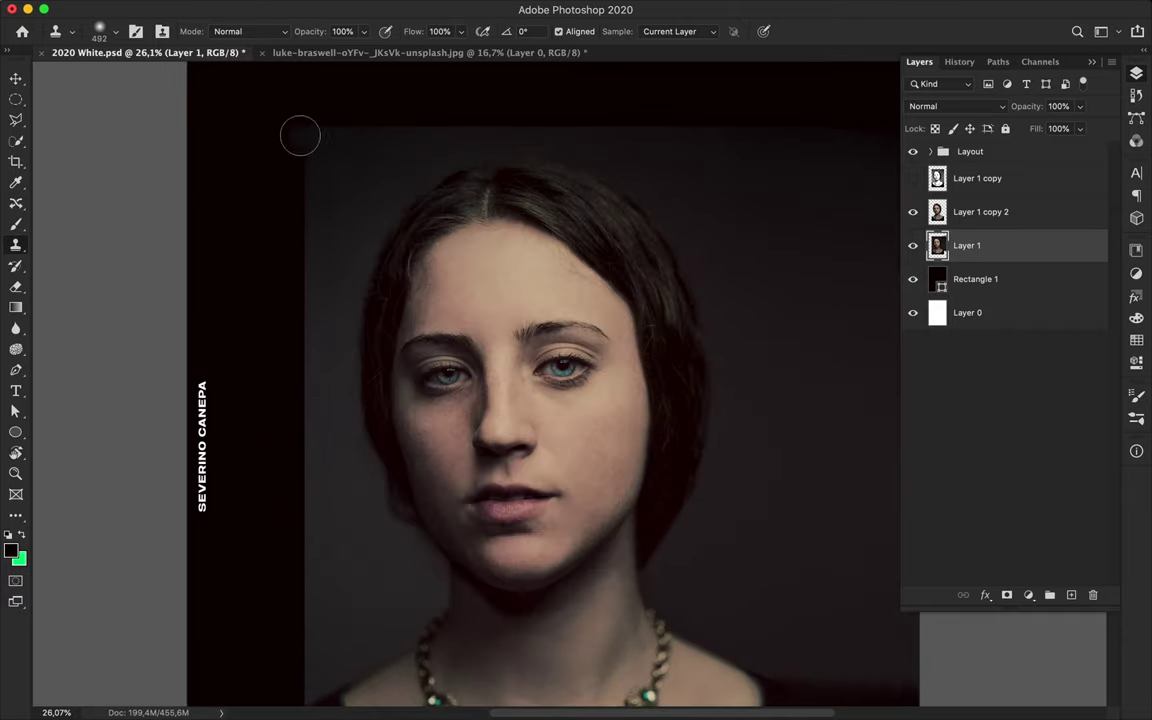
- Paint vertical cloned-backdrop strokes over the black block above the head
{"action": "left_click_drag", "start_coordinate": [298, 134], "coordinate": [298, 424]}
{"action": "scroll", "coordinate": [298, 400], "scroll_direction": "down", "scroll_amount": 5}
{"action": "left_click_drag", "start_coordinate": [298, 296], "coordinate": [297, 128]}
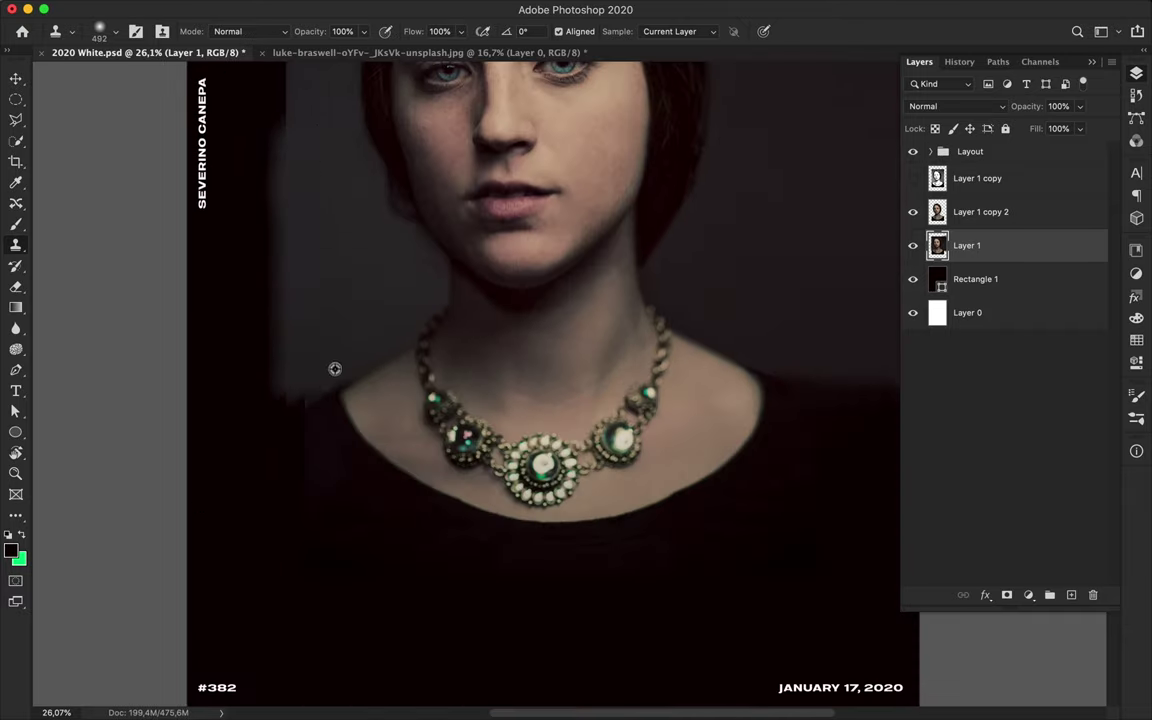
{"action": "left_click_drag", "start_coordinate": [300, 385], "coordinate": [283, 90]}
{"action": "scroll", "coordinate": [283, 90], "scroll_direction": "up", "scroll_amount": 5}
{"action": "mouse_move", "coordinate": [275, 391]}
{"action": "left_mouse_down"}
{"action": "mouse_move", "coordinate": [278, 219]}
{"action": "mouse_move", "coordinate": [286, 500]}
{"action": "left_mouse_up"}
{"action": "scroll", "coordinate": [260, 512], "scroll_direction": "down", "scroll_amount": 5}
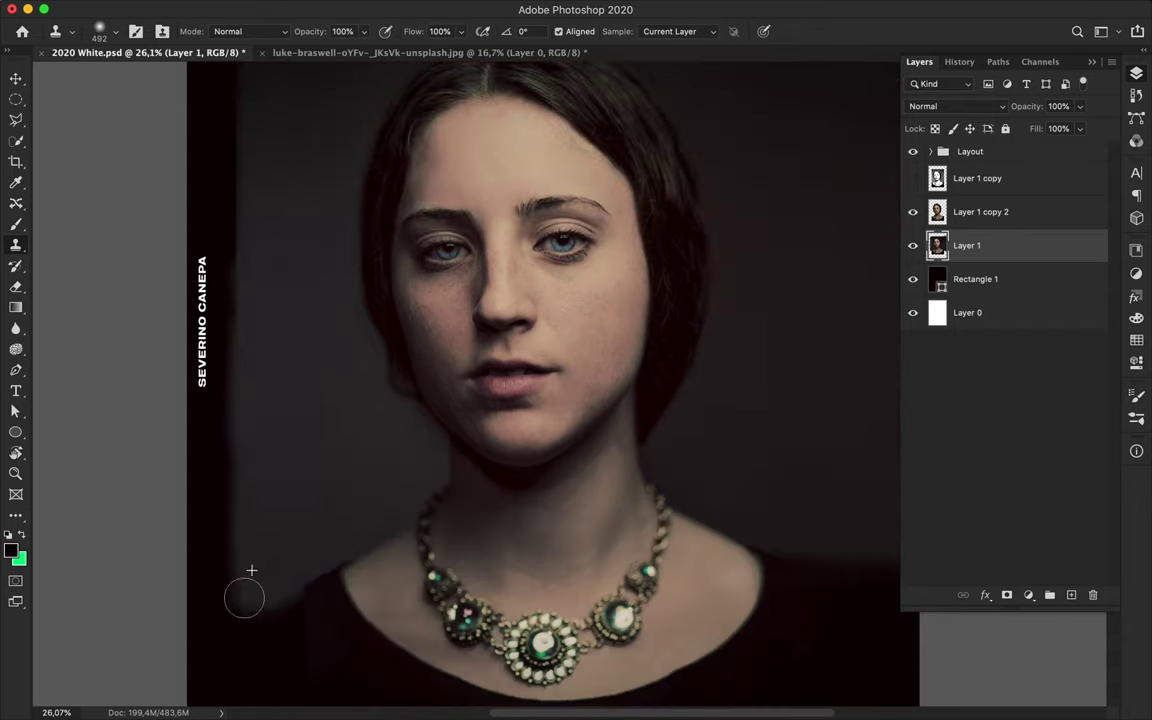
{"action": "left_click_drag", "start_coordinate": [244, 600], "coordinate": [240, 125]}
- Clone backdrop over the black block's lower edge
{"action": "scroll", "coordinate": [240, 125], "scroll_direction": "up", "scroll_amount": 5}
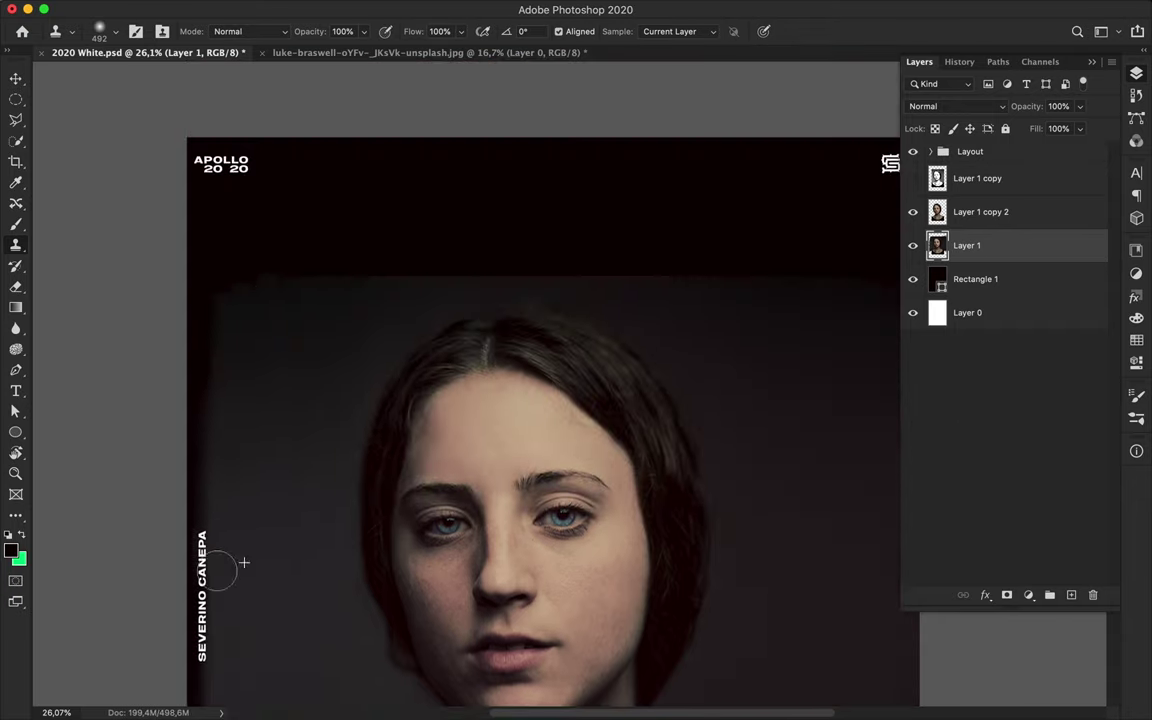
{"action": "scroll", "coordinate": [225, 465], "scroll_direction": "down", "scroll_amount": 6}
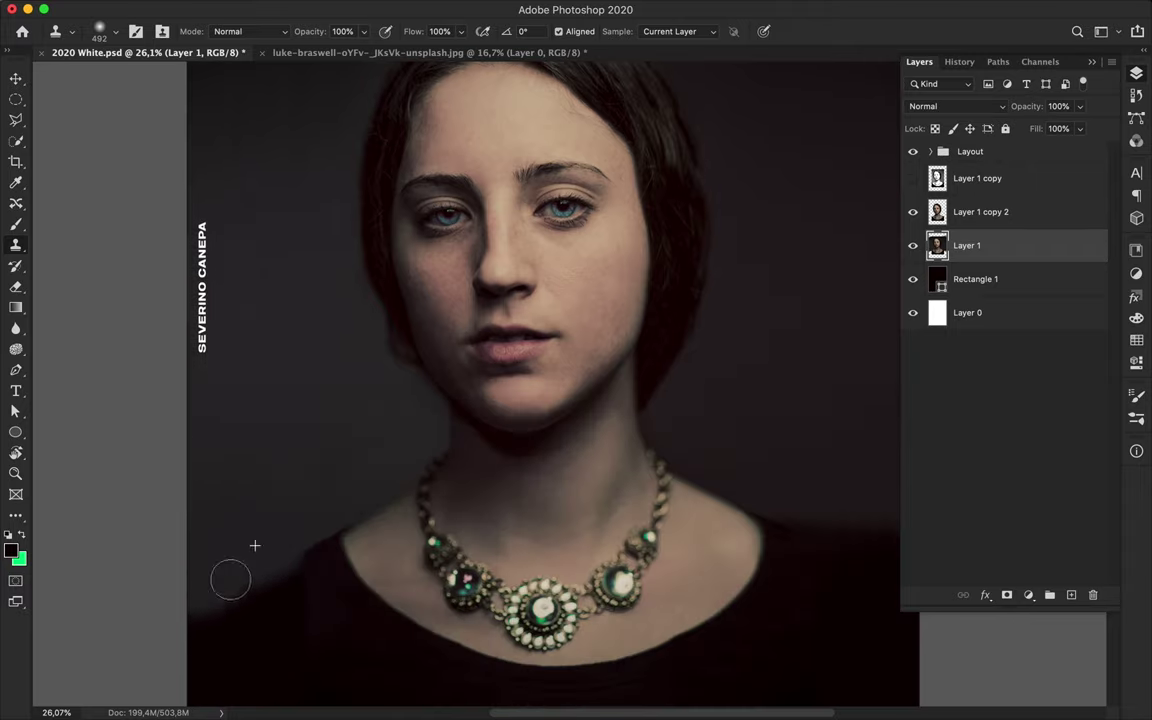
{"action": "scroll", "coordinate": [254, 545], "scroll_direction": "right", "scroll_amount": 10}
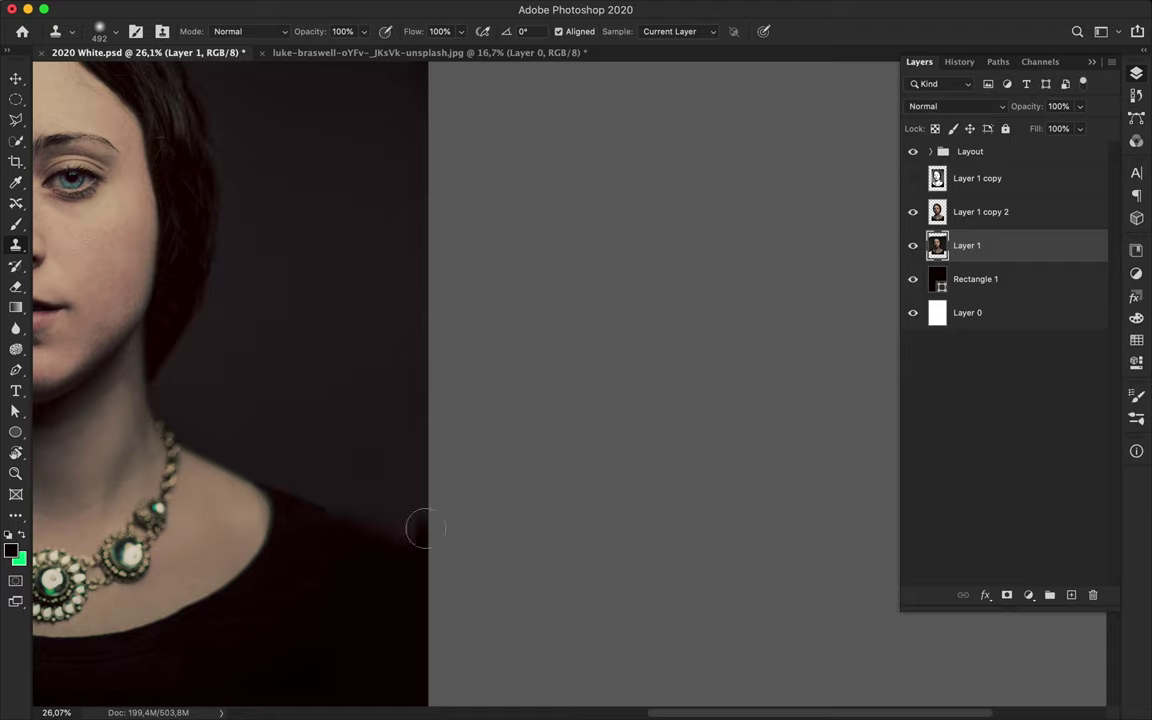
{"action": "scroll", "coordinate": [381, 508], "scroll_direction": "left", "scroll_amount": 7}
{"action": "scroll", "coordinate": [436, 542], "scroll_direction": "down", "scroll_amount": 3}
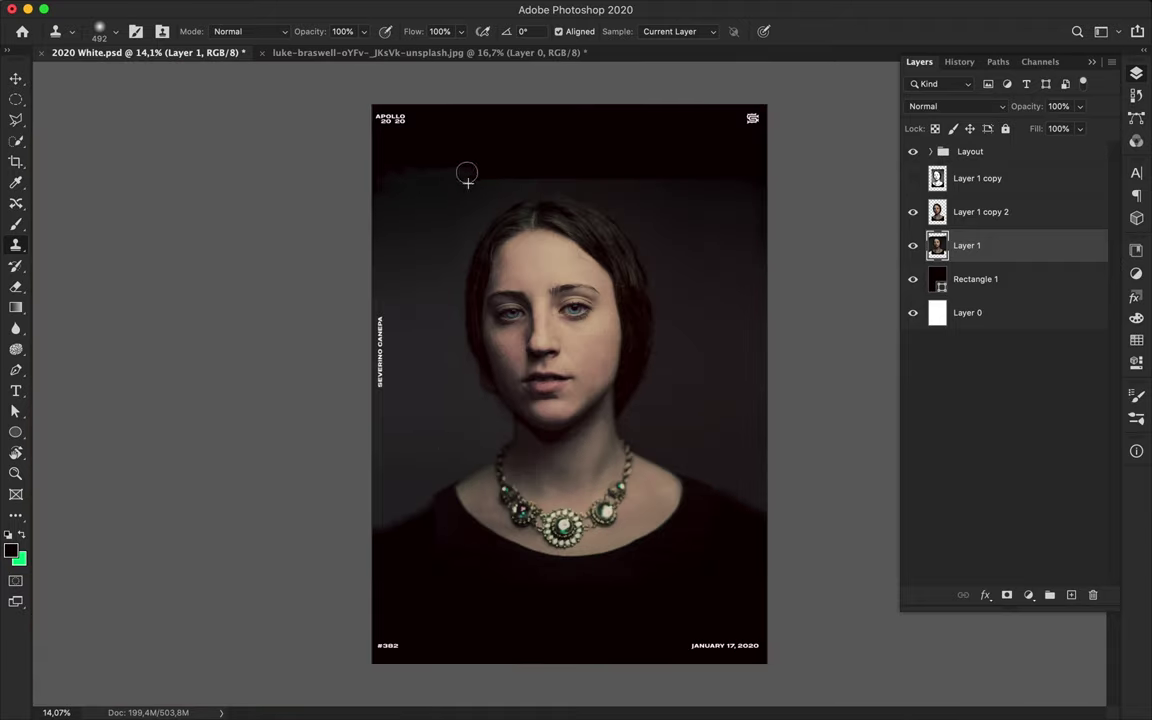
{"action": "scroll", "coordinate": [562, 175], "scroll_direction": "up", "scroll_amount": 3}
{"action": "scroll", "coordinate": [415, 205], "scroll_direction": "up", "scroll_amount": 2}
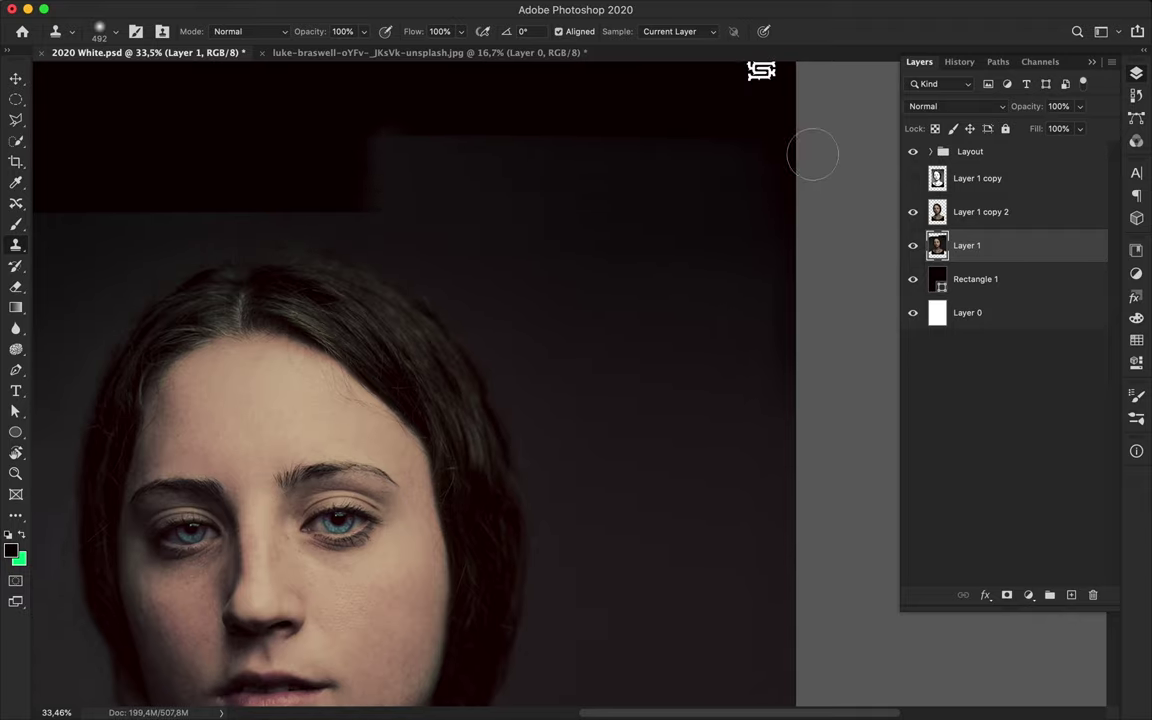
{"action": "scroll", "coordinate": [600, 128], "scroll_direction": "up", "scroll_amount": 3}
{"action": "scroll", "coordinate": [385, 190], "scroll_direction": "left", "scroll_amount": 5}
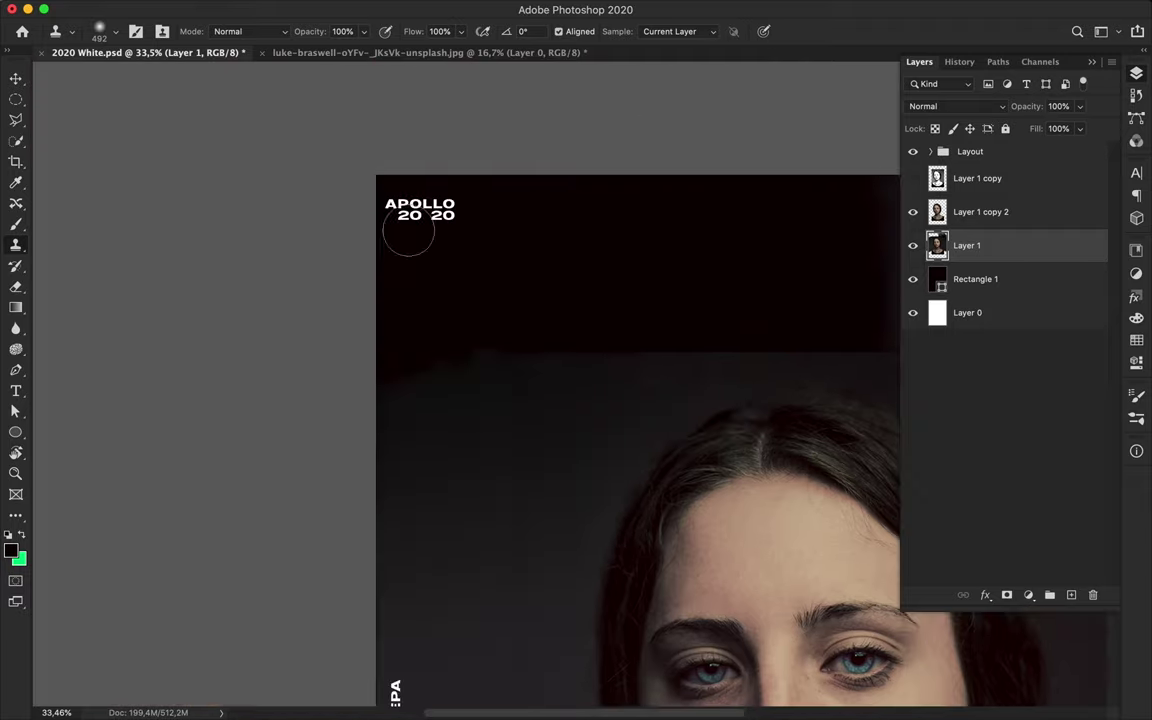
{"action": "mouse_move", "coordinate": [648, 365]}
{"action": "left_mouse_down"}
{"action": "mouse_move", "coordinate": [607, 352]}
{"action": "mouse_move", "coordinate": [659, 328]}
{"action": "mouse_move", "coordinate": [395, 250]}
{"action": "mouse_move", "coordinate": [650, 224]}
{"action": "mouse_move", "coordinate": [367, 212]}
{"action": "left_mouse_up"}
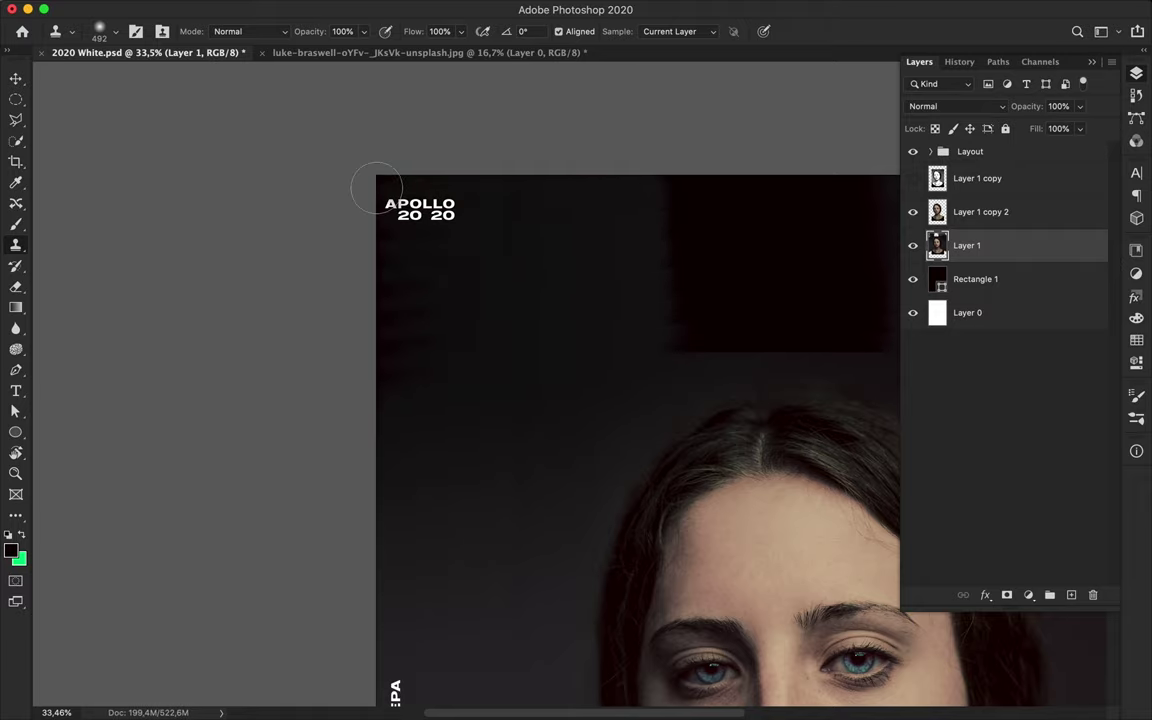
- Cover the right and left parts of the black block with cloned backdrop
{"action": "scroll", "coordinate": [365, 195], "scroll_direction": "right", "scroll_amount": 5}
{"action": "left_click", "coordinate": [410, 301], "text": "alt"}
{"action": "mouse_move", "coordinate": [391, 316]}
{"action": "left_mouse_down"}
{"action": "mouse_move", "coordinate": [385, 160]}
{"action": "mouse_move", "coordinate": [391, 278]}
{"action": "mouse_move", "coordinate": [360, 160]}
{"action": "left_mouse_up"}
{"action": "mouse_move", "coordinate": [202, 178]}
{"action": "left_mouse_down"}
{"action": "mouse_move", "coordinate": [244, 311]}
{"action": "mouse_move", "coordinate": [213, 334]}
{"action": "mouse_move", "coordinate": [273, 303]}
{"action": "mouse_move", "coordinate": [308, 318]}
{"action": "mouse_move", "coordinate": [342, 154]}
{"action": "mouse_move", "coordinate": [242, 216]}
{"action": "left_mouse_up"}
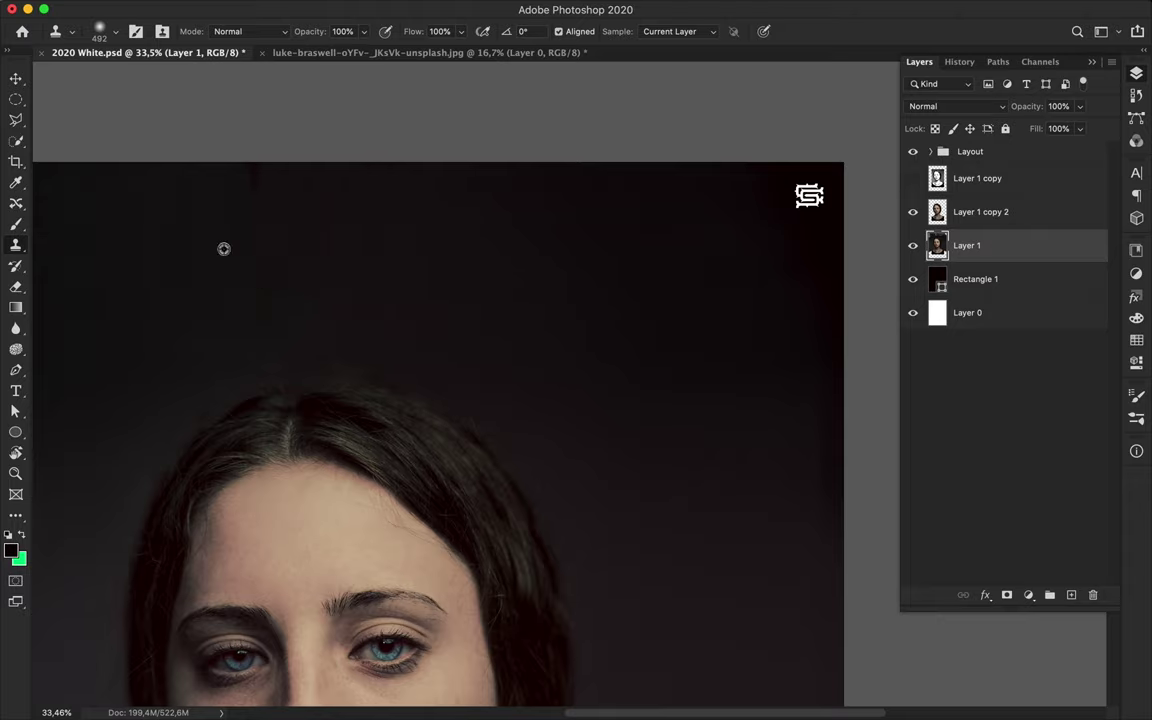
{"action": "scroll", "coordinate": [257, 319], "scroll_direction": "down", "scroll_amount": 3}
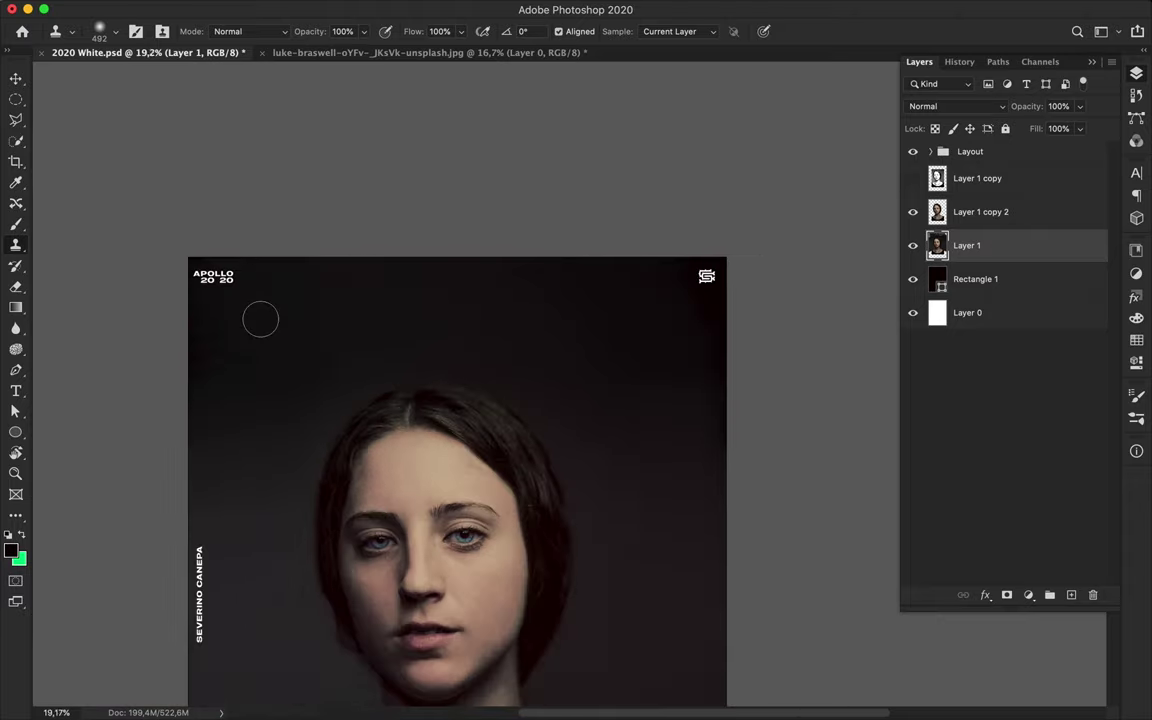
- Clone over the blotchy patches on the dark sweater
{"action": "scroll", "coordinate": [260, 319], "scroll_direction": "down", "scroll_amount": 2}
{"action": "scroll", "coordinate": [257, 319], "scroll_direction": "up", "scroll_amount": 5}
{"action": "scroll", "coordinate": [352, 393], "scroll_direction": "right", "scroll_amount": 3}
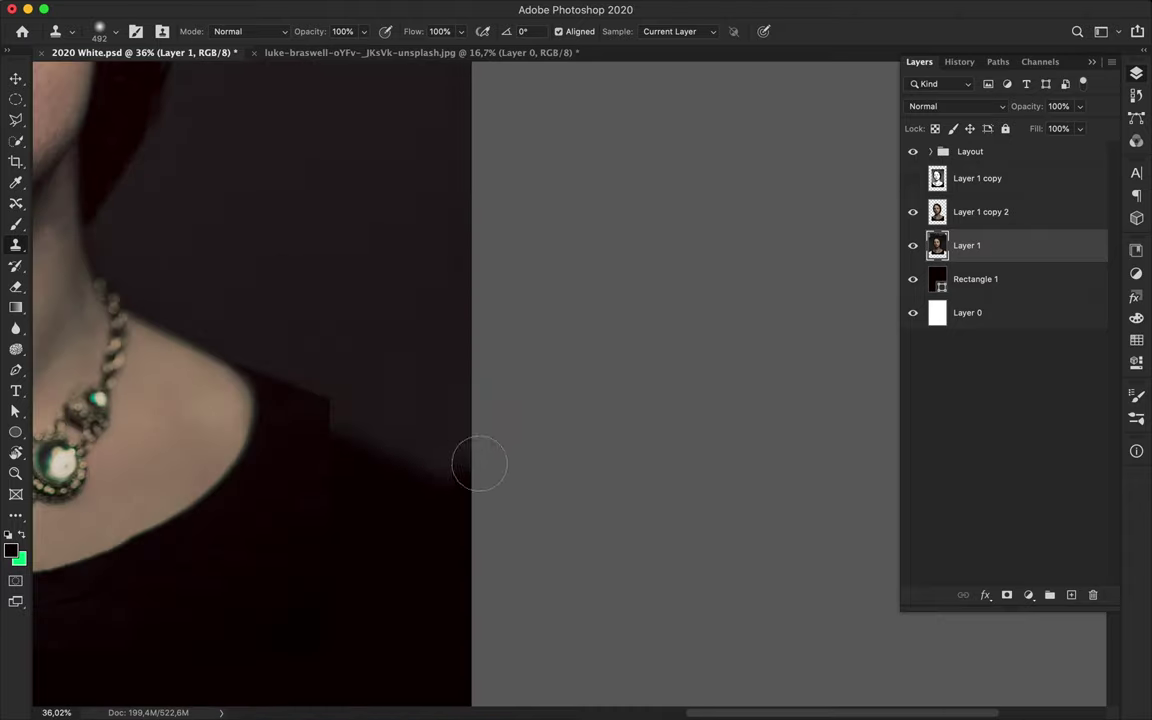
{"action": "scroll", "coordinate": [450, 460], "scroll_direction": "left", "scroll_amount": 5}
{"action": "scroll", "coordinate": [418, 336], "scroll_direction": "up", "scroll_amount": 3}
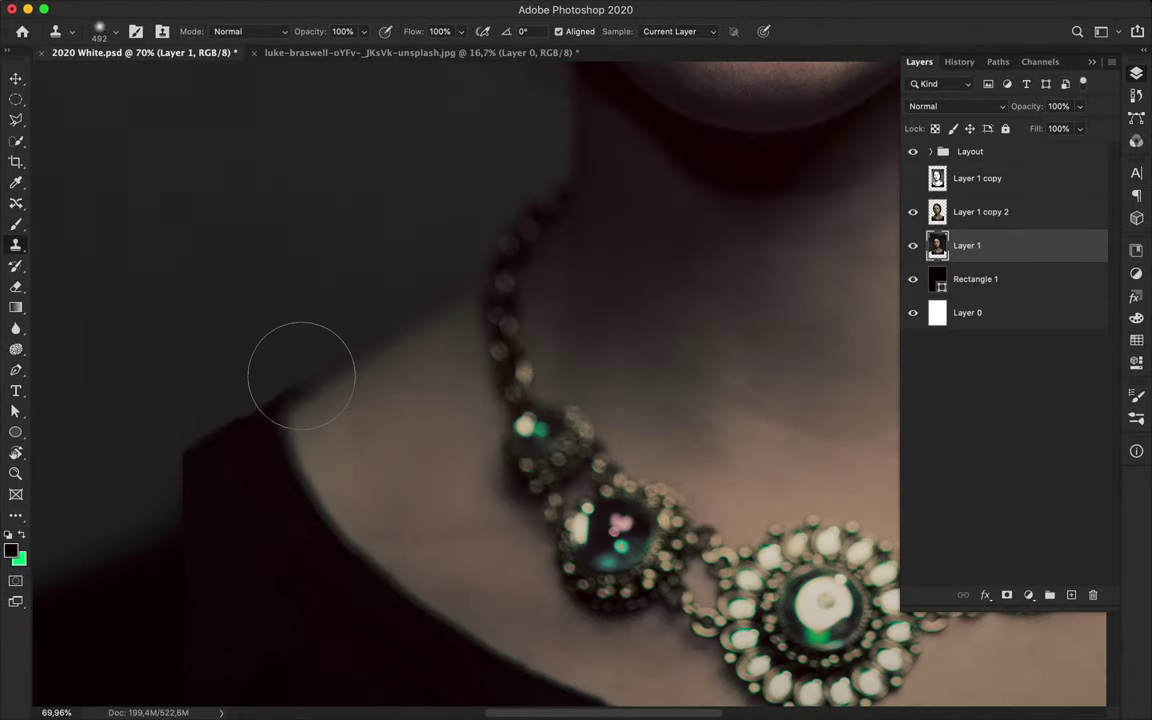
{"action": "scroll", "coordinate": [496, 226], "scroll_direction": "right", "scroll_amount": 5}
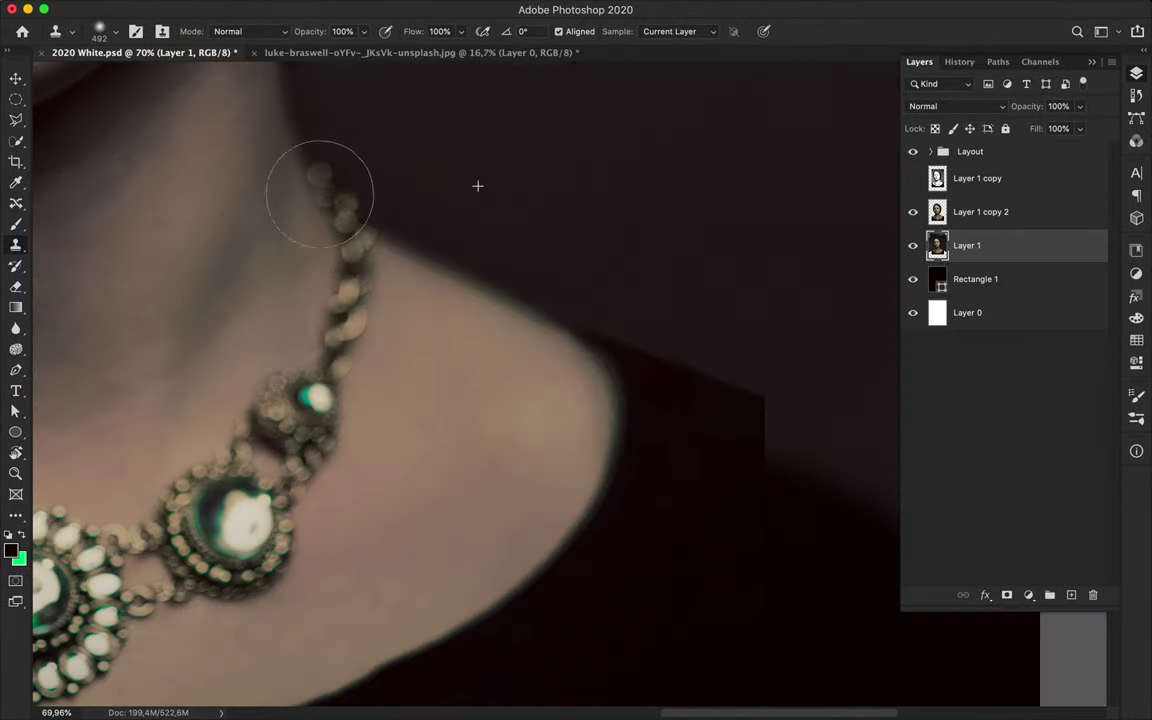
{"action": "scroll", "coordinate": [650, 250], "scroll_direction": "down", "scroll_amount": 2}
{"action": "scroll", "coordinate": [604, 290], "scroll_direction": "down", "scroll_amount": 1}
{"action": "scroll", "coordinate": [500, 260], "scroll_direction": "left", "scroll_amount": 3}
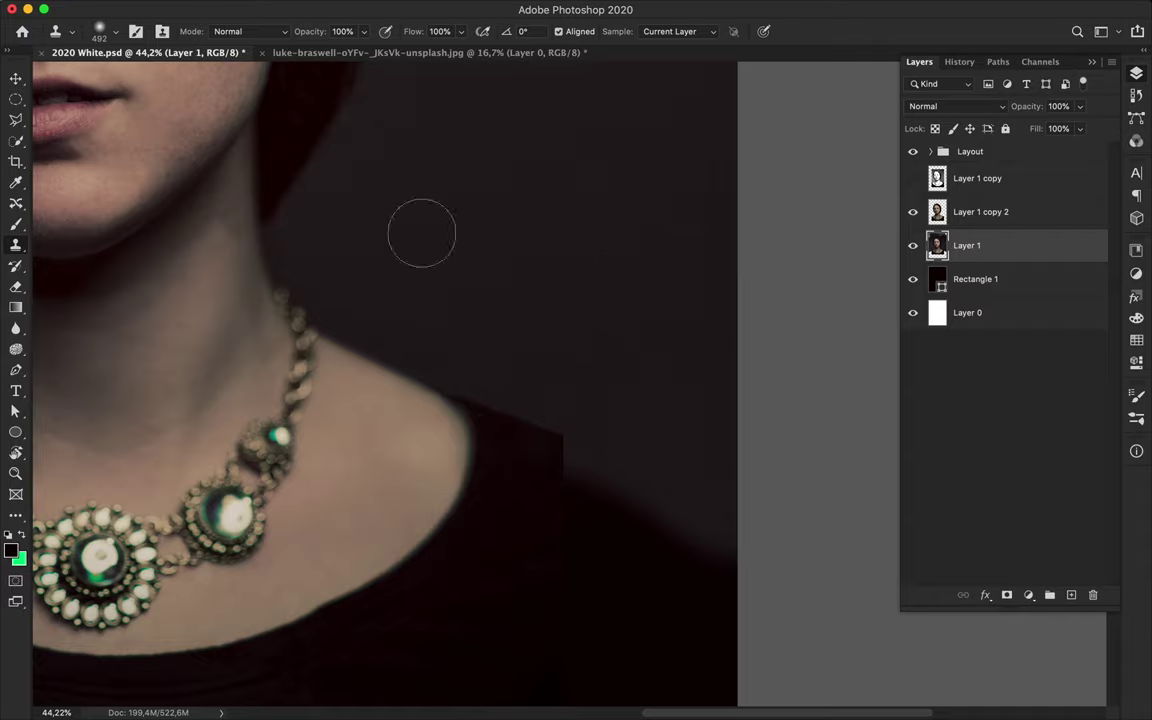
{"action": "scroll", "coordinate": [504, 211], "scroll_direction": "down", "scroll_amount": 3}
{"action": "scroll", "coordinate": [260, 528], "scroll_direction": "up", "scroll_amount": 2}
{"action": "scroll", "coordinate": [120, 430], "scroll_direction": "left", "scroll_amount": 3}
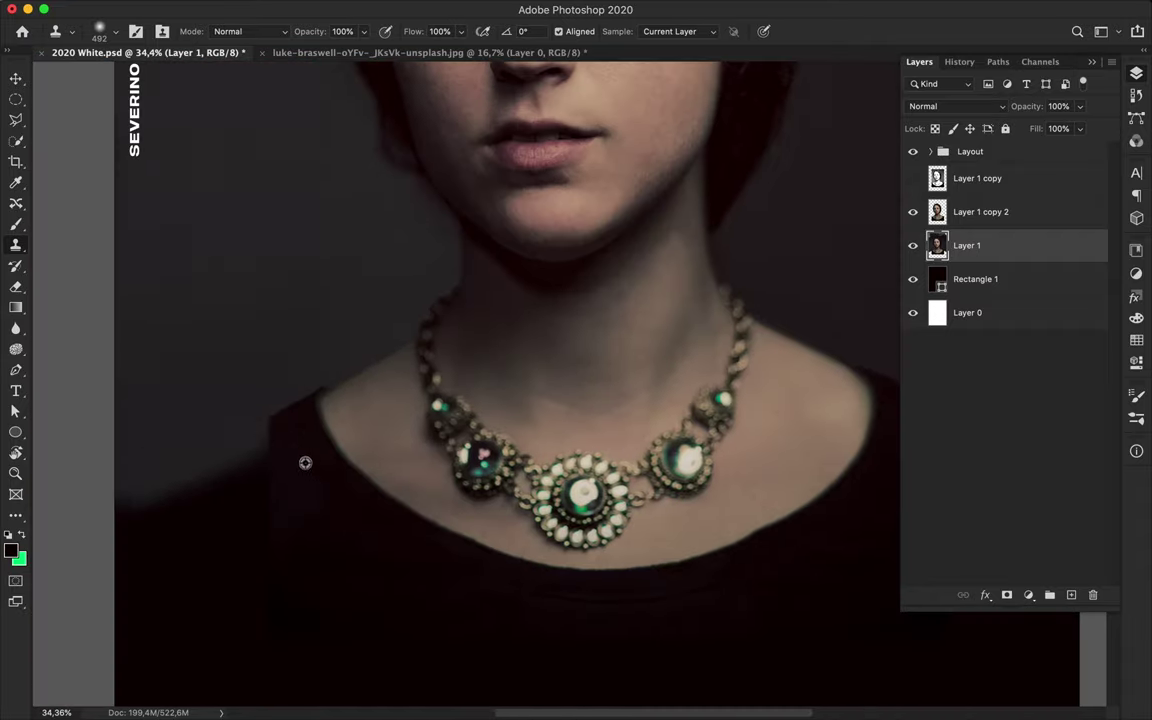
{"action": "scroll", "coordinate": [290, 490], "scroll_direction": "down", "scroll_amount": 3}
{"action": "mouse_move", "coordinate": [388, 418]}
{"action": "left_mouse_down"}
{"action": "mouse_move", "coordinate": [334, 391]}
{"action": "mouse_move", "coordinate": [422, 401]}
{"action": "mouse_move", "coordinate": [293, 393]}
{"action": "mouse_move", "coordinate": [224, 414]}
{"action": "left_mouse_up"}
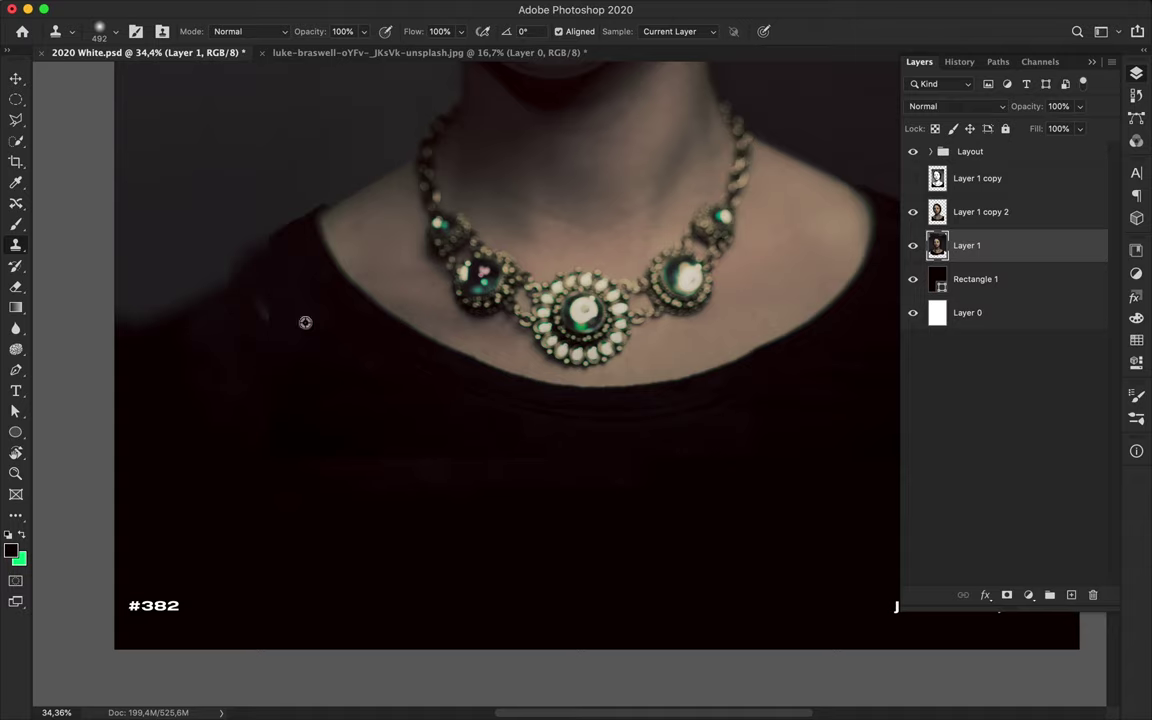
- Clone over the marks on the sweater below the necklace
{"action": "scroll", "coordinate": [311, 319], "scroll_direction": "up", "scroll_amount": 3}
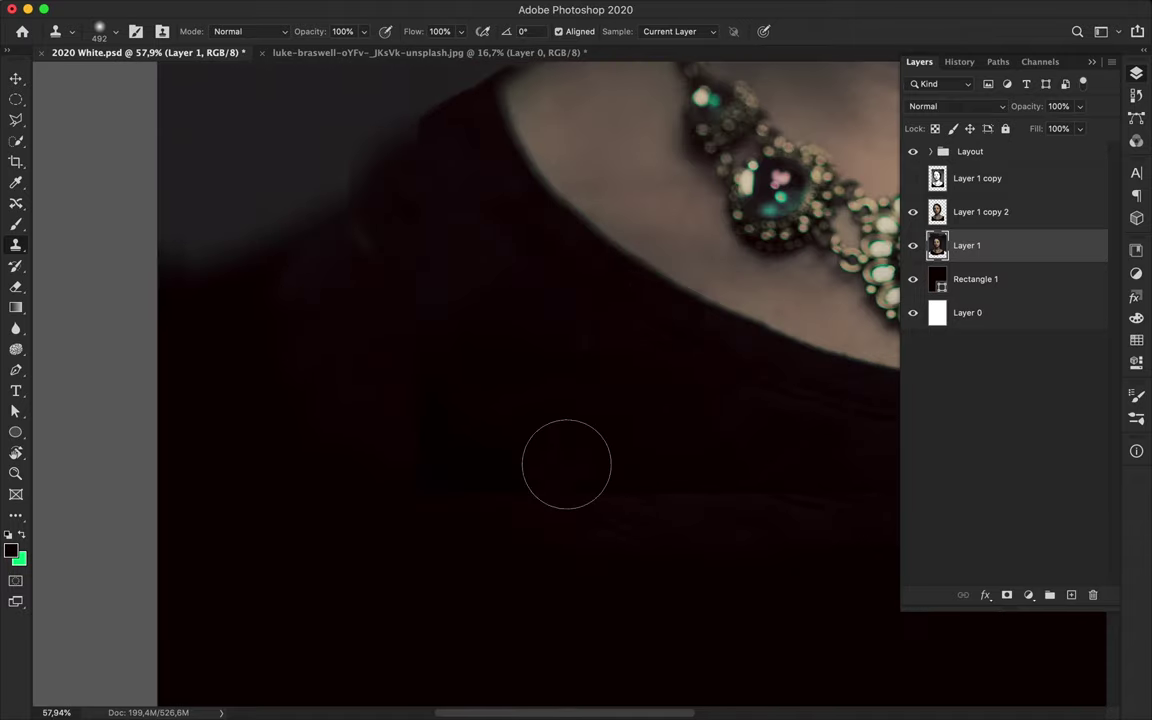
{"action": "key", "text": "alt+bracketright"}
{"action": "key", "text": "alt+bracketleft"}
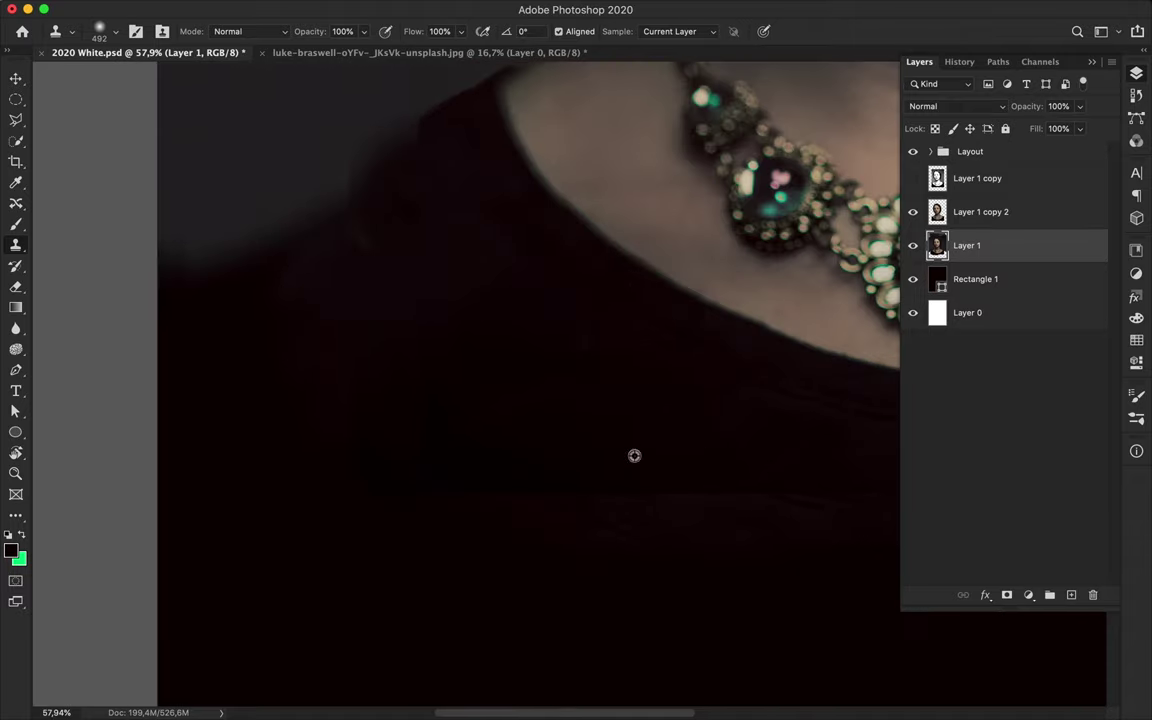
{"action": "scroll", "coordinate": [779, 514], "scroll_direction": "down", "scroll_amount": 3}
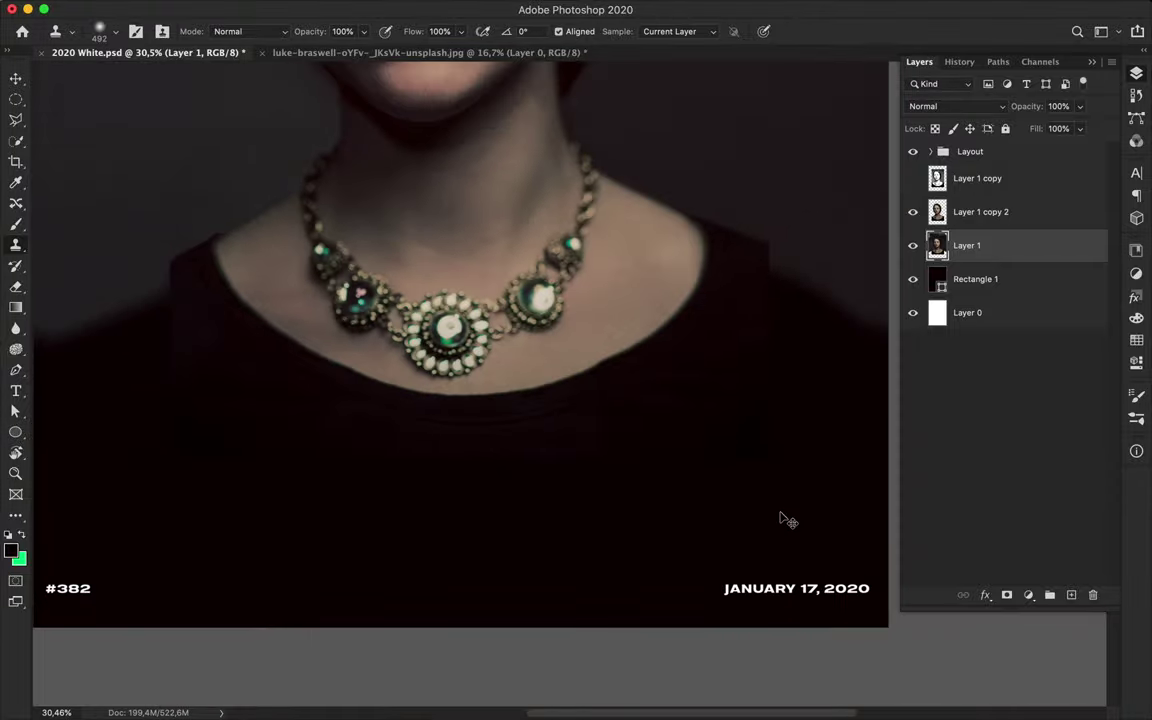
{"action": "scroll", "coordinate": [785, 518], "scroll_direction": "up", "scroll_amount": 1}
{"action": "scroll", "coordinate": [612, 403], "scroll_direction": "up", "scroll_amount": 2}
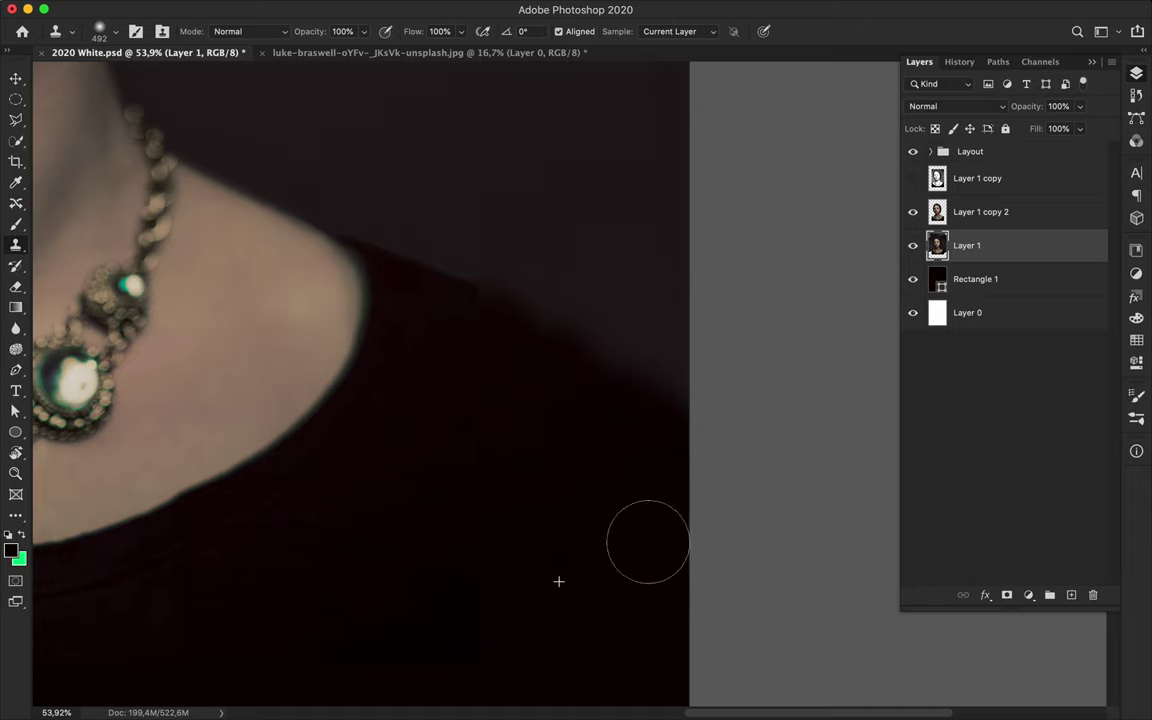
{"action": "scroll", "coordinate": [470, 630], "scroll_direction": "down", "scroll_amount": 2}
{"action": "scroll", "coordinate": [520, 560], "scroll_direction": "down", "scroll_amount": 1}
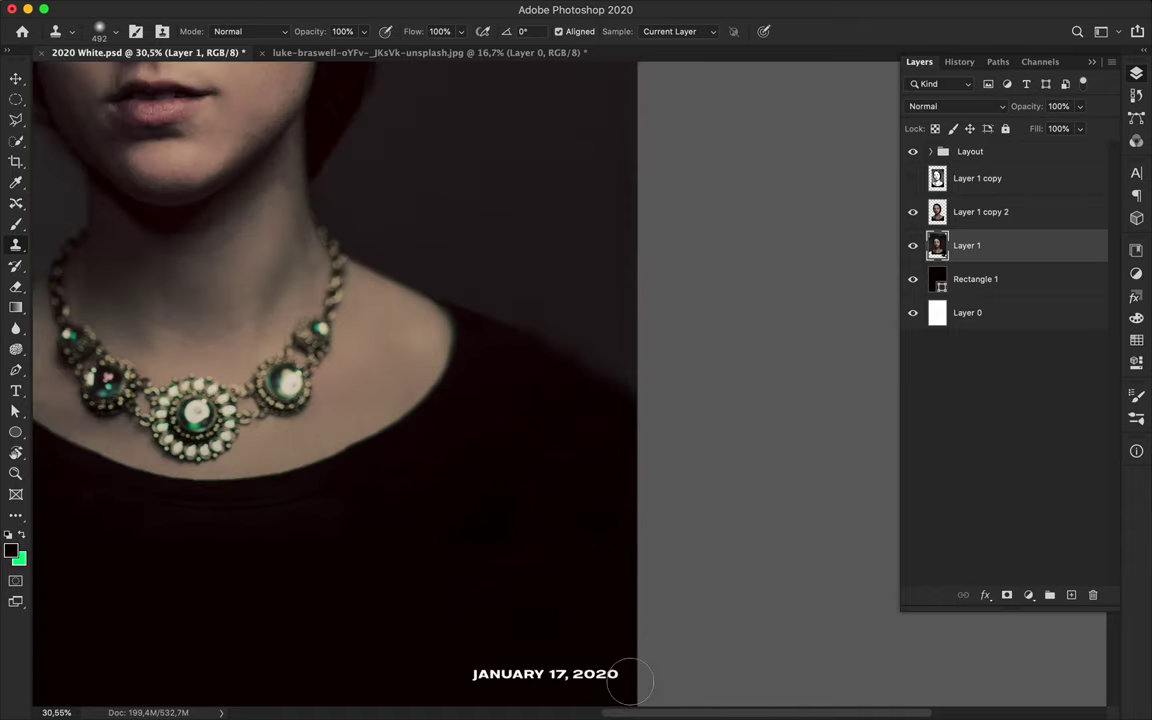
{"action": "scroll", "coordinate": [443, 499], "scroll_direction": "down", "scroll_amount": 3}
{"action": "left_click_drag", "start_coordinate": [280, 464], "coordinate": [239, 461]}
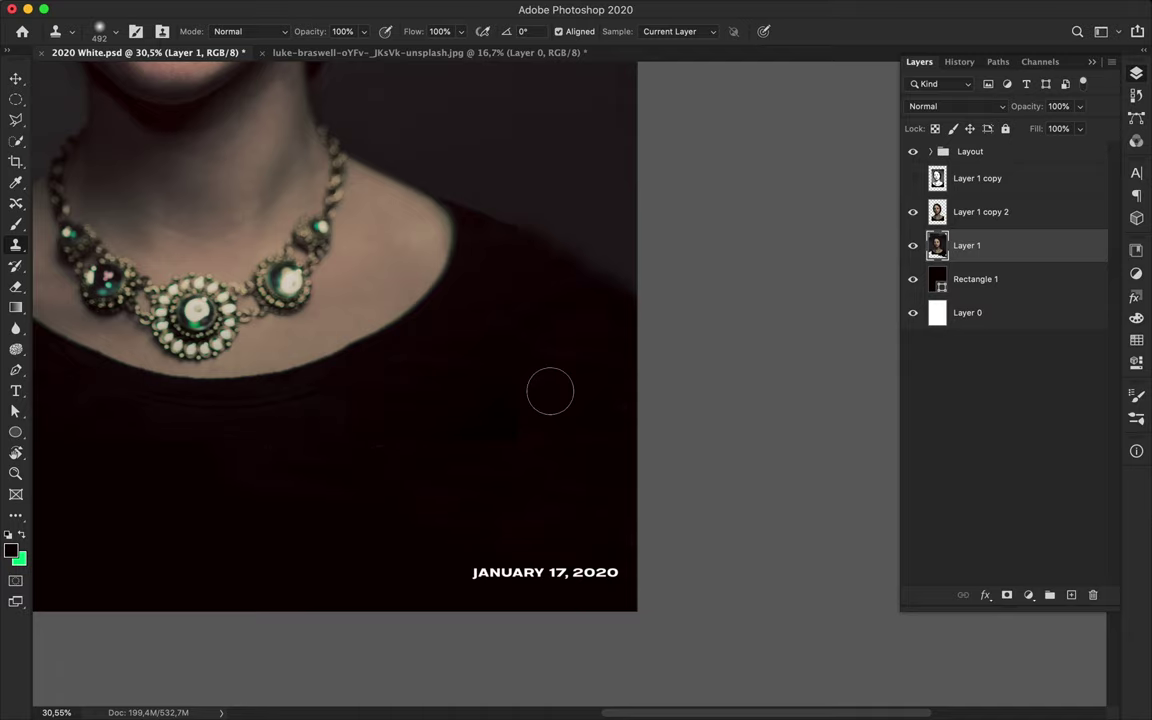
- Reshape and smooth the shoulder edge against the backdrop on Layer 1
{"action": "scroll", "coordinate": [637, 460], "scroll_direction": "left", "scroll_amount": 10}
{"action": "left_click_drag", "start_coordinate": [461, 294], "coordinate": [458, 389]}
{"action": "left_click_drag", "start_coordinate": [458, 299], "coordinate": [387, 342]}
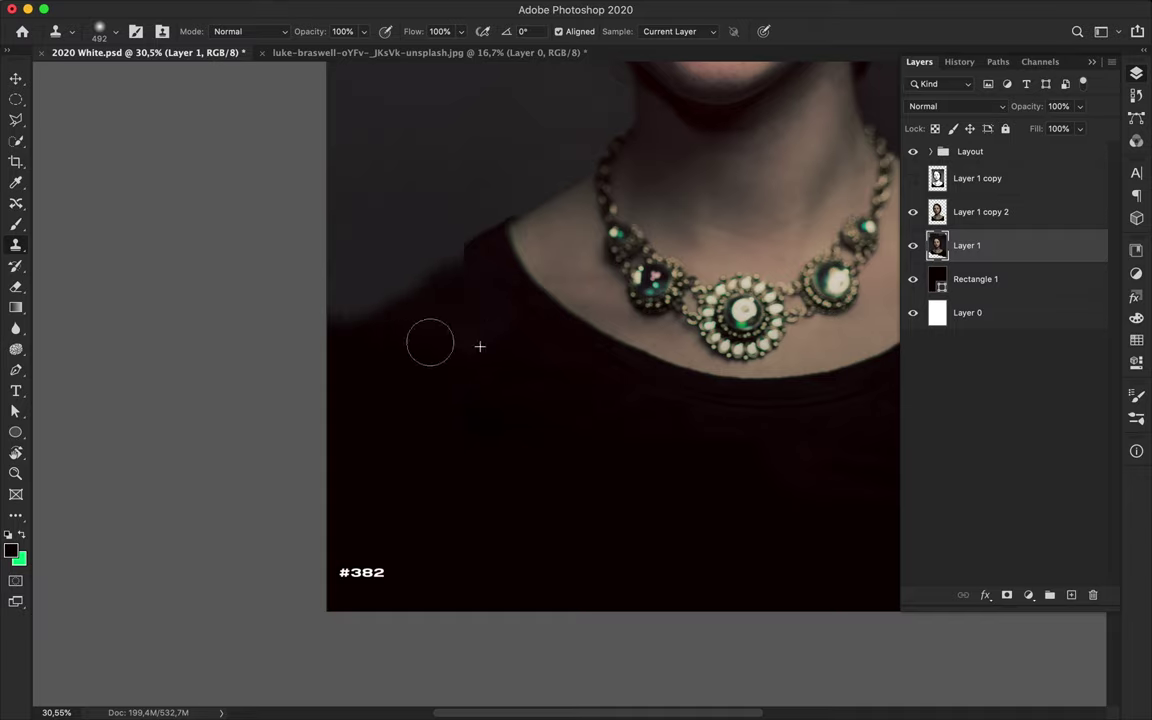
{"action": "scroll", "coordinate": [460, 340], "scroll_direction": "up", "scroll_amount": 3}
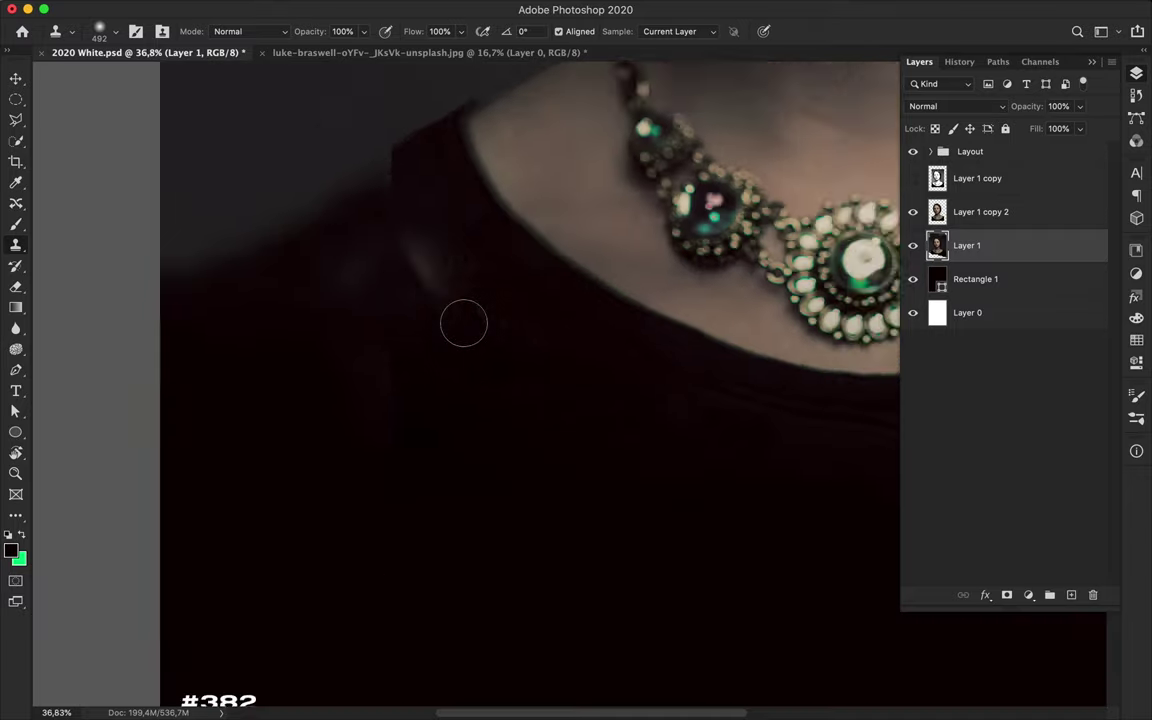
{"action": "scroll", "coordinate": [440, 300], "scroll_direction": "up", "scroll_amount": 2}
{"action": "key", "text": "alt+bracketright"}
{"action": "key", "text": "alt+bracketleft"}
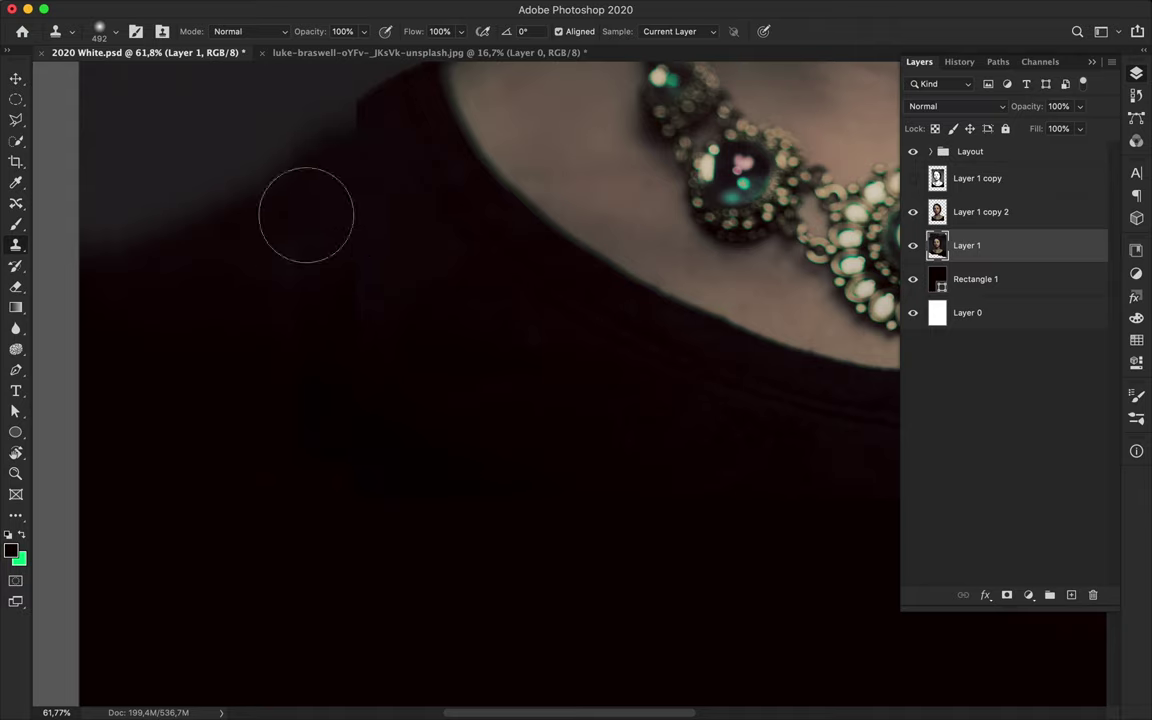
- Blend the shoulder line into the backdrop using fresh clone sources nearby
{"action": "left_click_drag", "start_coordinate": [296, 268], "coordinate": [265, 303]}
{"action": "left_click", "coordinate": [1003, 211]}
{"action": "key", "text": "alt+bracketleft"}
{"action": "left_click_drag", "start_coordinate": [406, 226], "coordinate": [311, 406]}
{"action": "left_click", "coordinate": [391, 170], "text": "alt"}
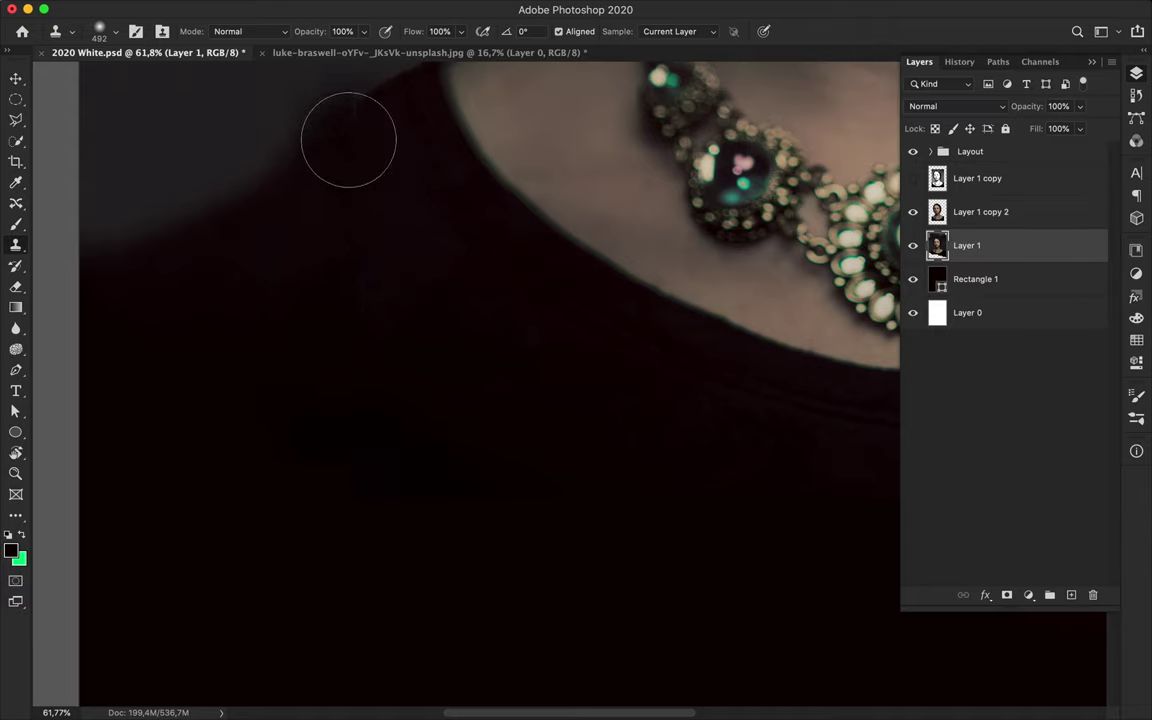
{"action": "left_click", "coordinate": [204, 243]}
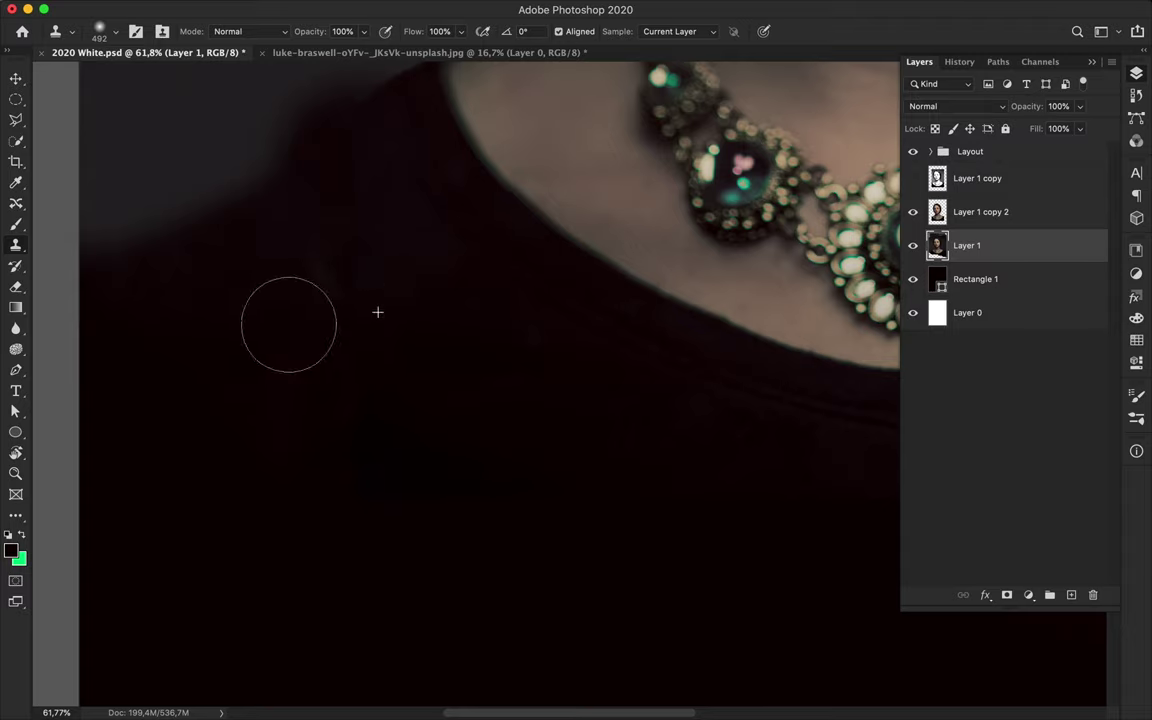
{"action": "scroll", "coordinate": [502, 378], "scroll_direction": "down", "scroll_amount": 1}
{"action": "scroll", "coordinate": [502, 378], "scroll_direction": "down", "scroll_amount": 2}
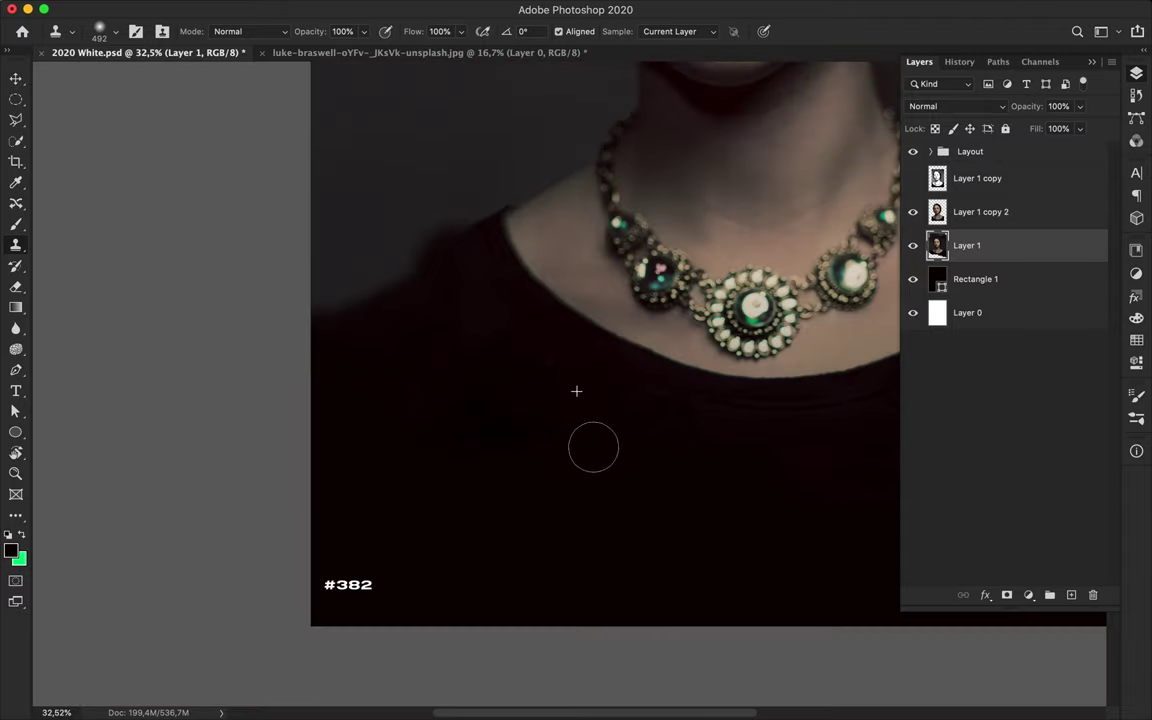
{"action": "scroll", "coordinate": [652, 422], "scroll_direction": "up", "scroll_amount": 1}
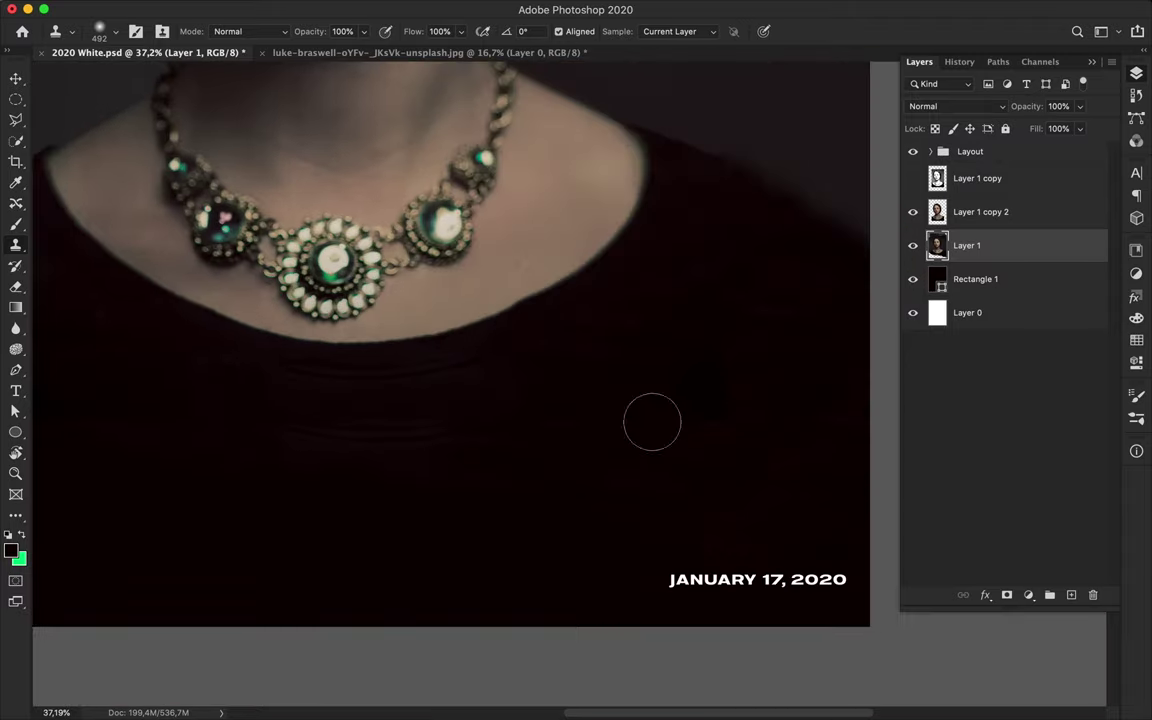
- Set Layer 1 copy 2 fill to 0% and hide it, then cover the white near the date
{"action": "left_click", "coordinate": [1040, 211]}
{"action": "left_click", "coordinate": [1080, 128]}
{"action": "mouse_move", "coordinate": [1018, 149]}
{"action": "left_mouse_down"}
{"action": "mouse_move", "coordinate": [1000, 155]}
{"action": "mouse_move", "coordinate": [1085, 149]}
{"action": "left_mouse_up"}
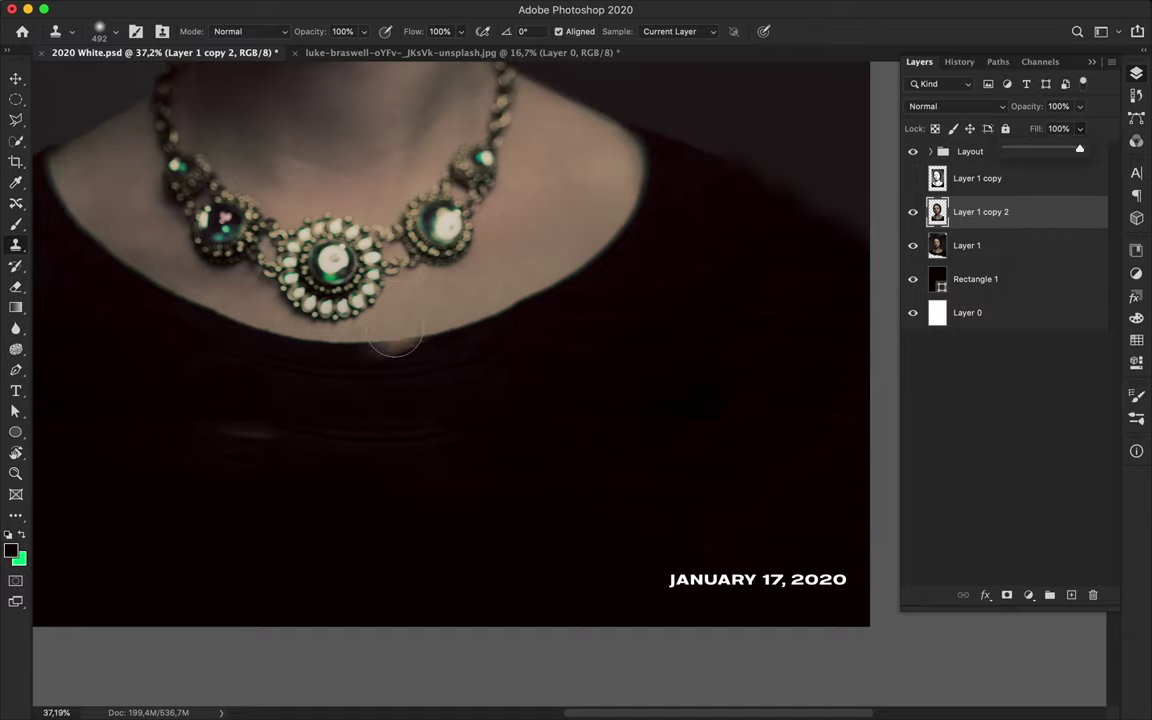
{"action": "left_click", "coordinate": [912, 211]}
{"action": "left_click", "coordinate": [967, 245]}
{"action": "scroll", "coordinate": [810, 386], "scroll_direction": "right", "scroll_amount": 3}
{"action": "scroll", "coordinate": [810, 386], "scroll_direction": "right", "scroll_amount": 2}
{"action": "mouse_move", "coordinate": [620, 585]}
{"action": "left_mouse_down"}
{"action": "mouse_move", "coordinate": [656, 595]}
{"action": "mouse_move", "coordinate": [560, 545]}
{"action": "mouse_move", "coordinate": [418, 519]}
{"action": "mouse_move", "coordinate": [553, 699]}
{"action": "left_mouse_up"}
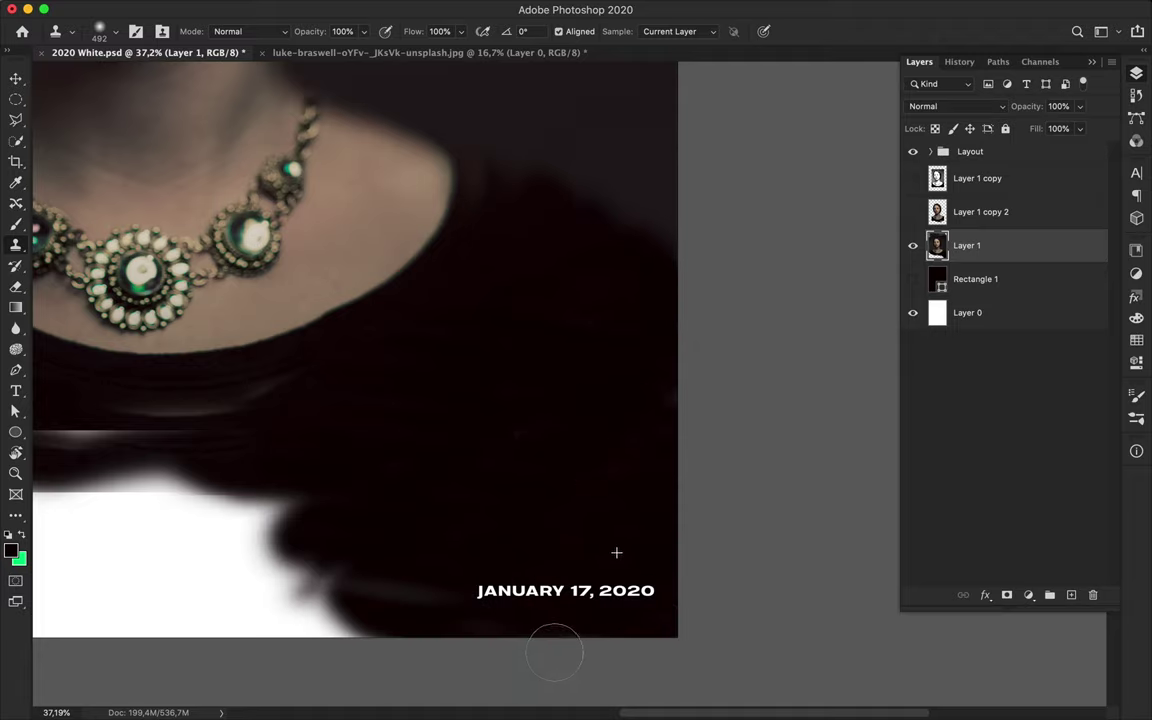
- With a much larger brush, clone dark sweater over the lower-left white area
{"action": "scroll", "coordinate": [553, 699], "scroll_direction": "left", "scroll_amount": 3}
{"action": "right_click", "coordinate": [851, 329]}
{"action": "key", "text": "Return"}
{"action": "mouse_move", "coordinate": [879, 527]}
{"action": "left_mouse_down"}
{"action": "mouse_move", "coordinate": [746, 579]}
{"action": "mouse_move", "coordinate": [303, 578]}
{"action": "mouse_move", "coordinate": [120, 520]}
{"action": "left_mouse_up"}
{"action": "mouse_move", "coordinate": [726, 591]}
{"action": "left_mouse_down"}
{"action": "mouse_move", "coordinate": [355, 571]}
{"action": "mouse_move", "coordinate": [141, 604]}
{"action": "mouse_move", "coordinate": [345, 540]}
{"action": "left_mouse_up"}
{"action": "scroll", "coordinate": [141, 604], "scroll_direction": "left", "scroll_amount": 3}
{"action": "mouse_move", "coordinate": [566, 527]}
{"action": "left_mouse_down"}
{"action": "mouse_move", "coordinate": [398, 540]}
{"action": "mouse_move", "coordinate": [360, 463]}
{"action": "left_mouse_up"}
{"action": "right_click", "coordinate": [412, 335]}
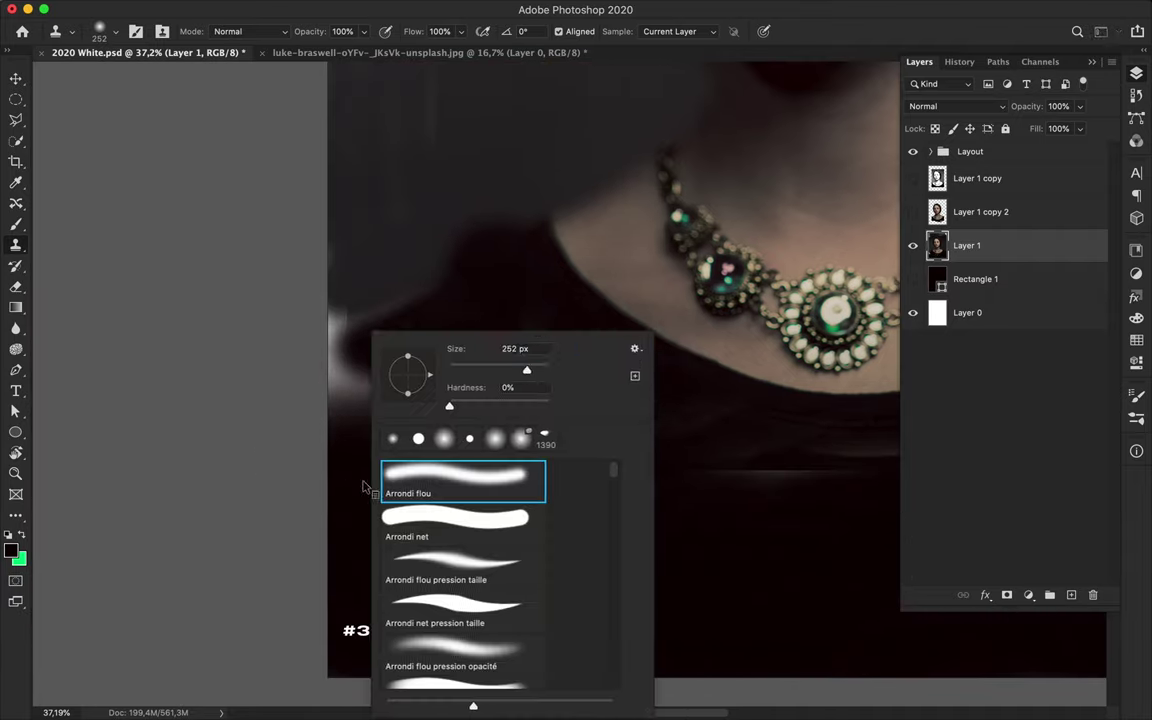
{"action": "left_click", "coordinate": [406, 427]}
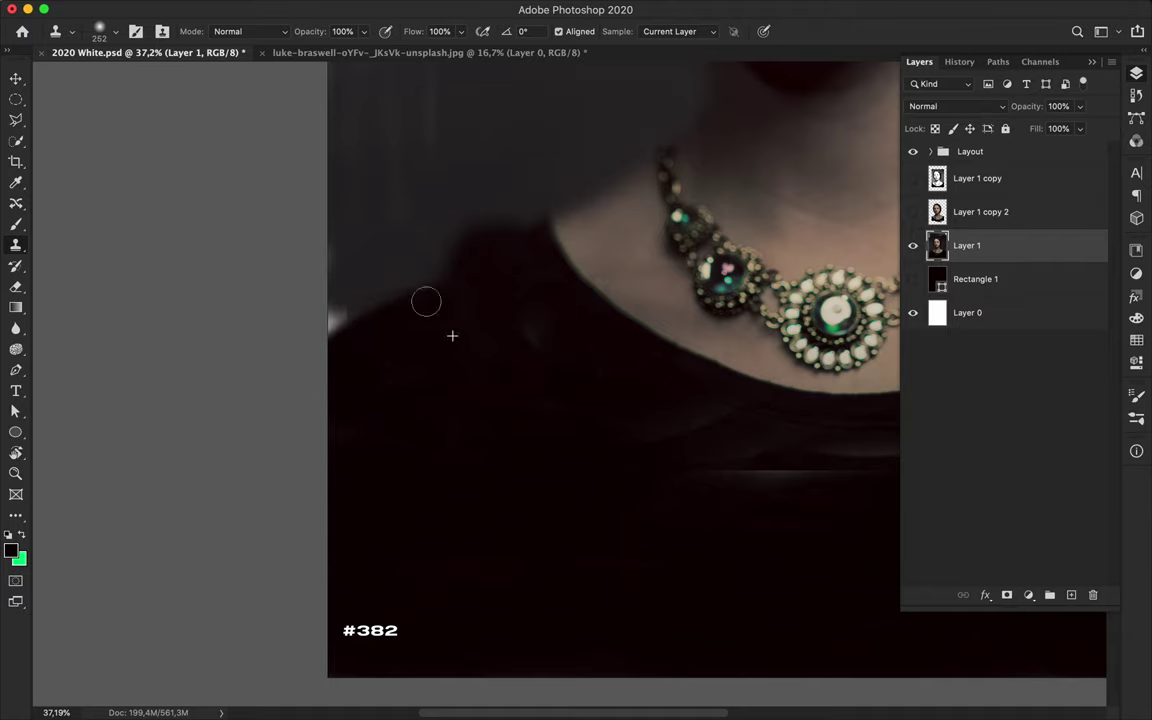
- Clone dark backdrop over the white patch near the top right
{"action": "scroll", "coordinate": [553, 451], "scroll_direction": "right", "scroll_amount": 5}
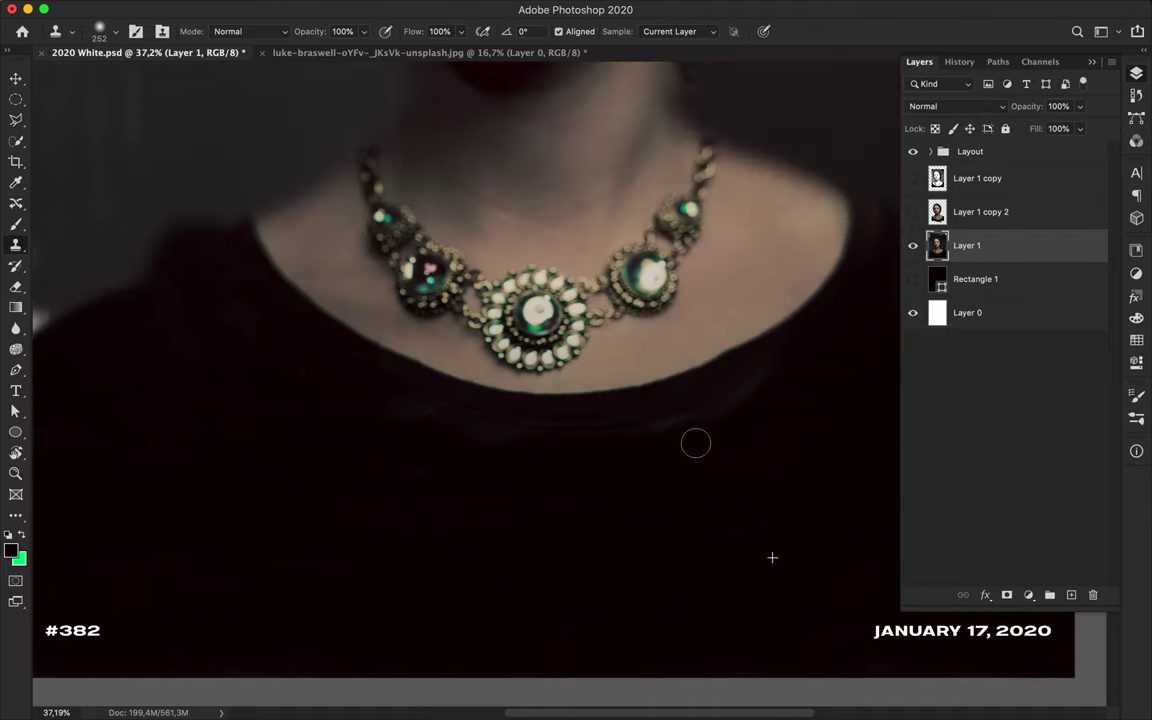
{"action": "scroll", "coordinate": [188, 334], "scroll_direction": "left", "scroll_amount": 3}
{"action": "scroll", "coordinate": [264, 356], "scroll_direction": "up", "scroll_amount": 4}
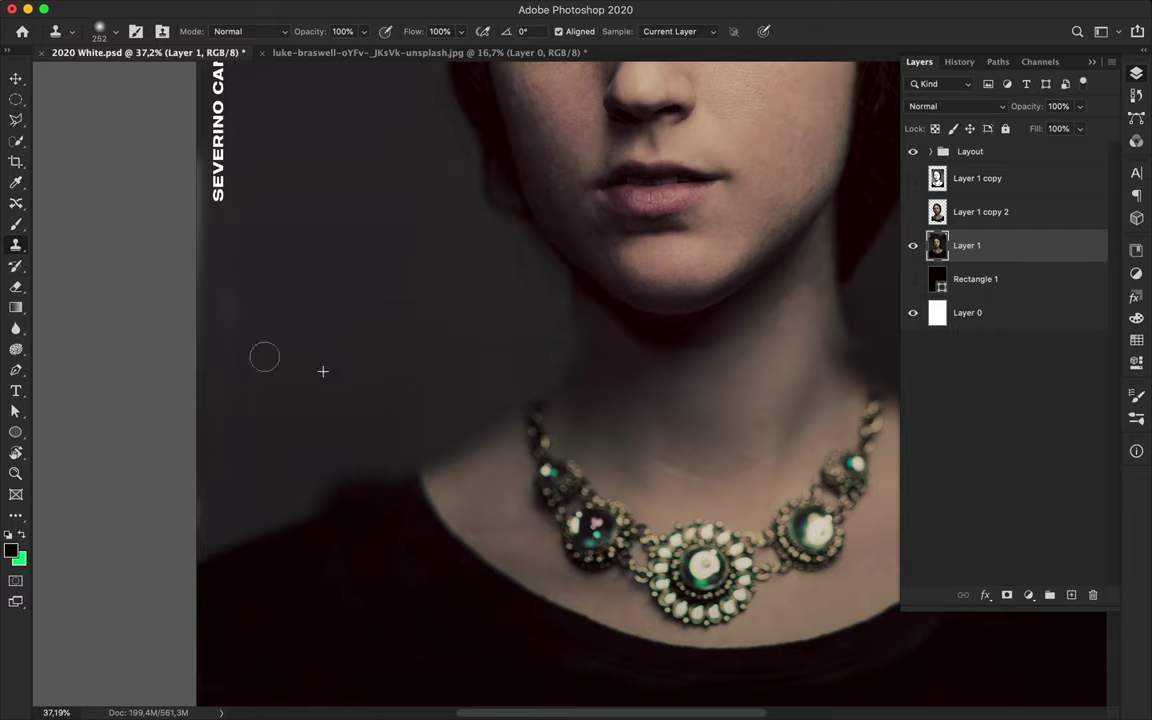
{"action": "scroll", "coordinate": [236, 442], "scroll_direction": "right", "scroll_amount": 5}
{"action": "scroll", "coordinate": [221, 496], "scroll_direction": "up", "scroll_amount": 2}
{"action": "scroll", "coordinate": [310, 370], "scroll_direction": "right", "scroll_amount": 4}
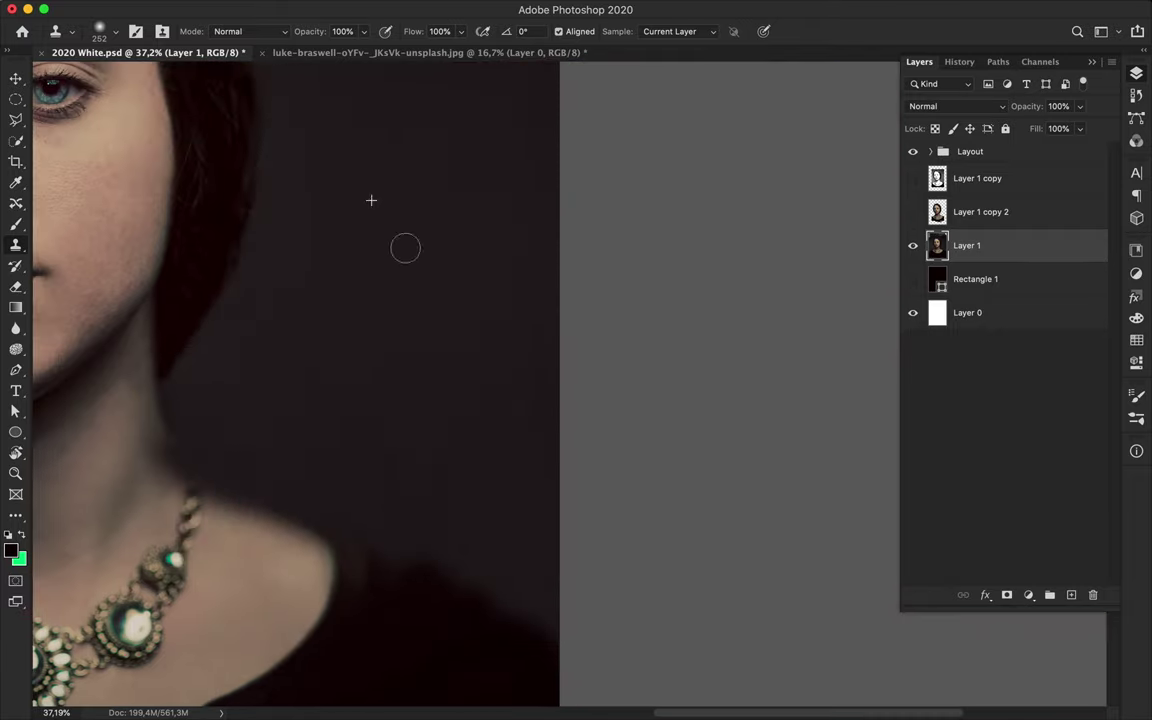
{"action": "scroll", "coordinate": [535, 245], "scroll_direction": "up", "scroll_amount": 10}
{"action": "mouse_move", "coordinate": [532, 424]}
{"action": "left_mouse_down"}
{"action": "mouse_move", "coordinate": [528, 345]}
{"action": "mouse_move", "coordinate": [498, 395]}
{"action": "mouse_move", "coordinate": [391, 307]}
{"action": "mouse_move", "coordinate": [290, 270]}
{"action": "left_mouse_up"}
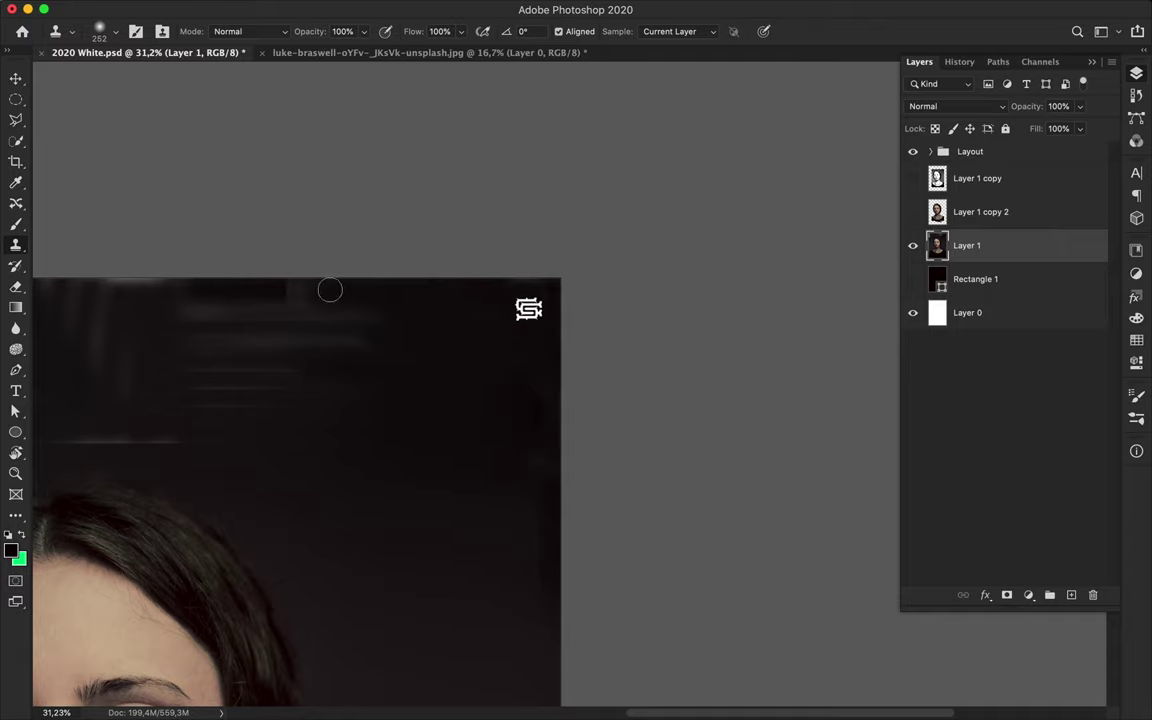
- Clone dark background over the light streaks at the left and top edges
{"action": "scroll", "coordinate": [380, 350], "scroll_direction": "left", "scroll_amount": 8}
{"action": "scroll", "coordinate": [390, 390], "scroll_direction": "down", "scroll_amount": 5}
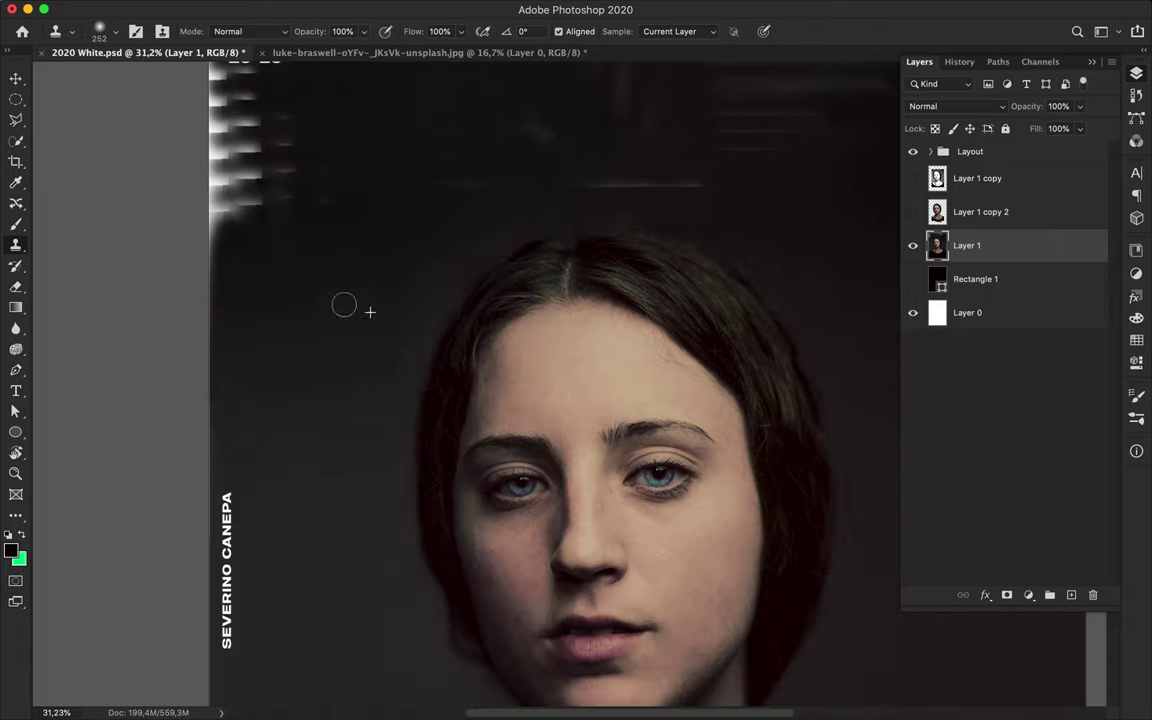
{"action": "scroll", "coordinate": [300, 300], "scroll_direction": "up", "scroll_amount": 3}
{"action": "scroll", "coordinate": [300, 300], "scroll_direction": "right", "scroll_amount": 1}
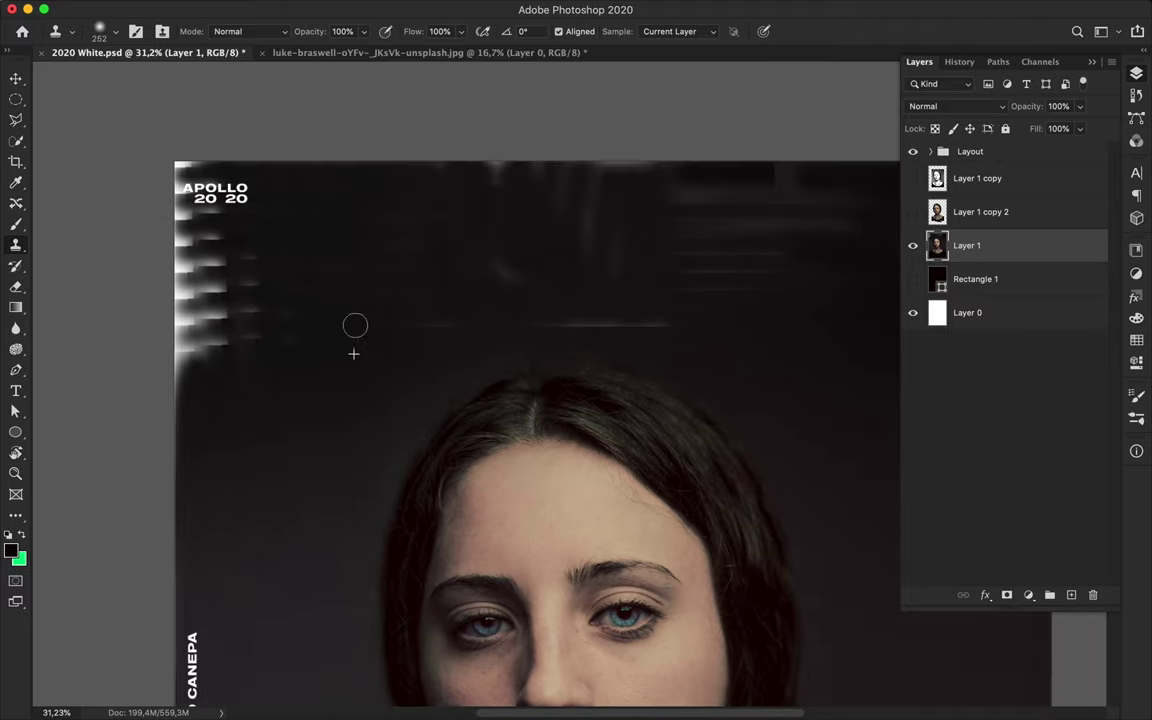
{"action": "mouse_move", "coordinate": [300, 341]}
{"action": "left_mouse_down"}
{"action": "mouse_move", "coordinate": [211, 319]}
{"action": "mouse_move", "coordinate": [182, 168]}
{"action": "left_mouse_up"}
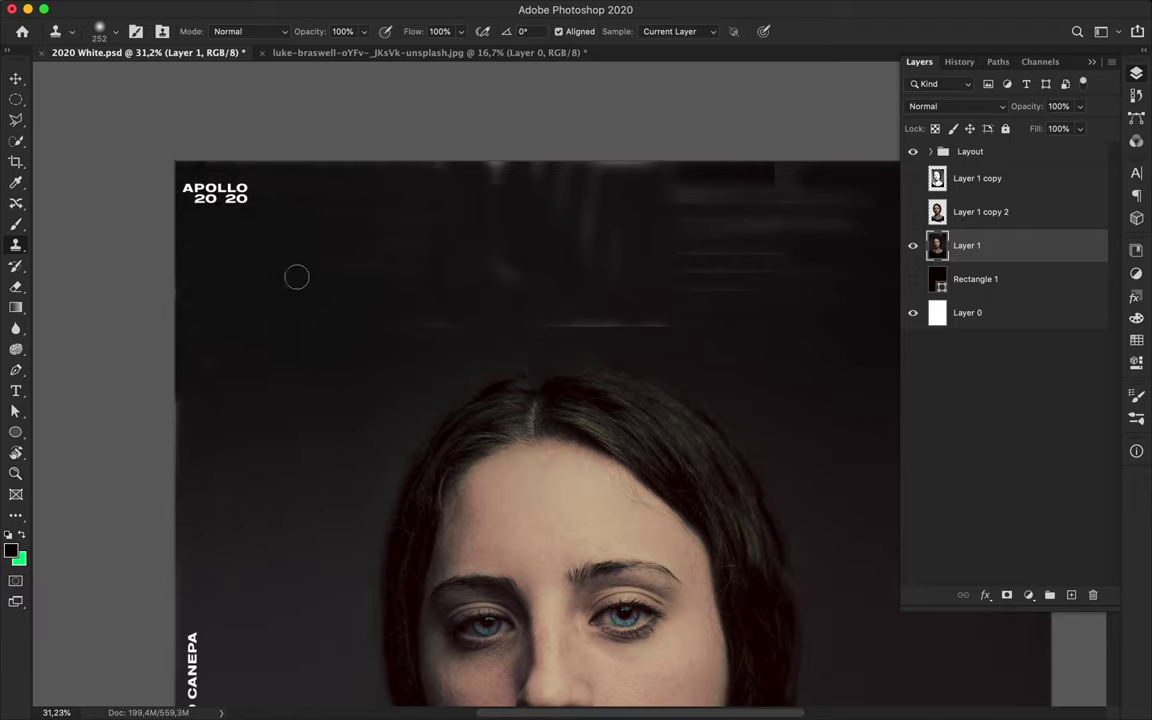
{"action": "scroll", "coordinate": [735, 168], "scroll_direction": "right", "scroll_amount": 5}
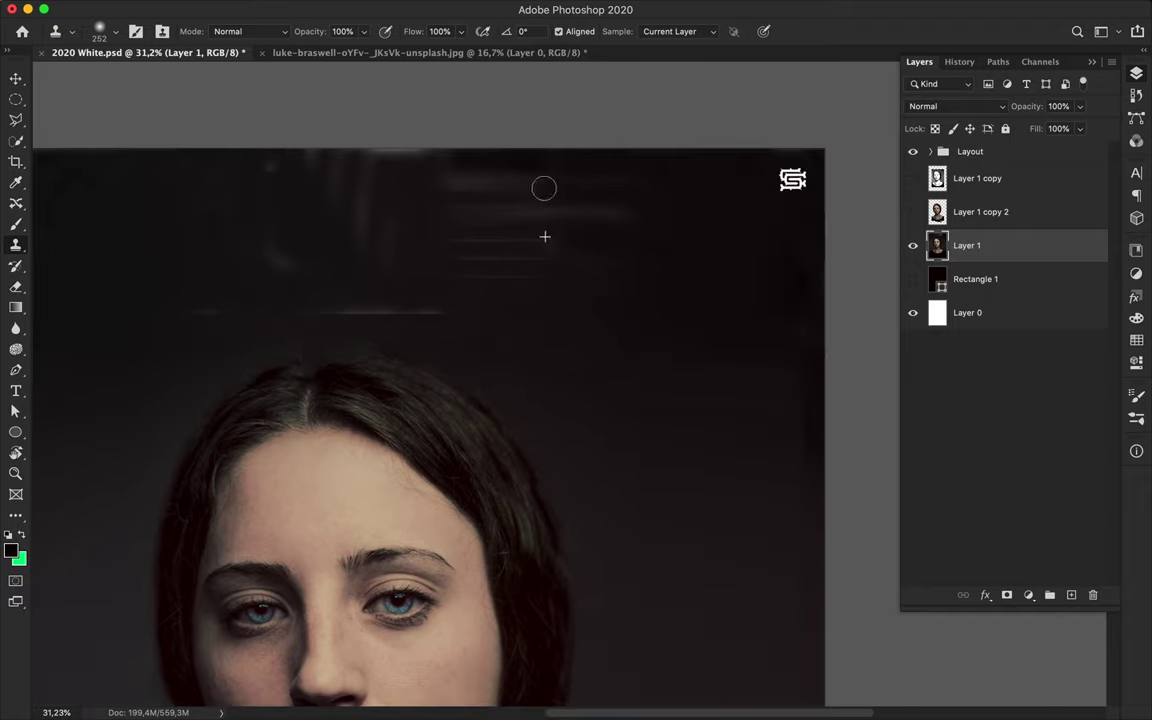
{"action": "mouse_move", "coordinate": [473, 259]}
{"action": "left_mouse_down"}
{"action": "mouse_move", "coordinate": [537, 150]}
{"action": "mouse_move", "coordinate": [176, 167]}
{"action": "left_mouse_up"}
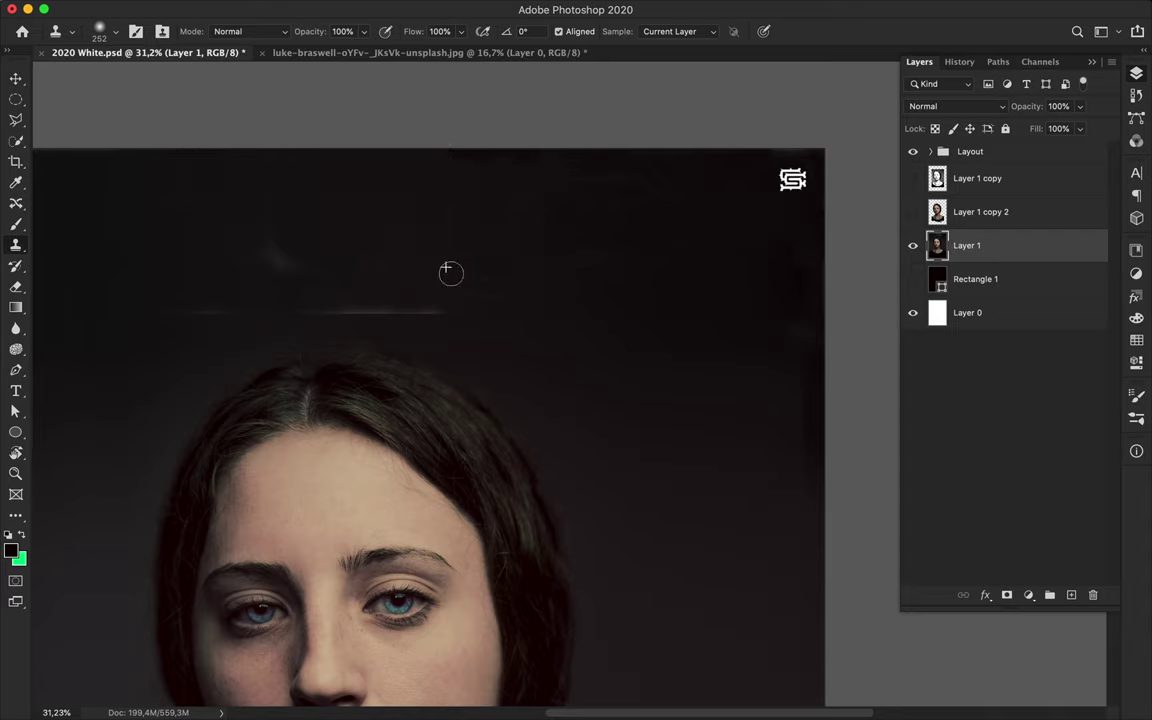
{"action": "left_click_drag", "start_coordinate": [440, 310], "coordinate": [325, 309]}
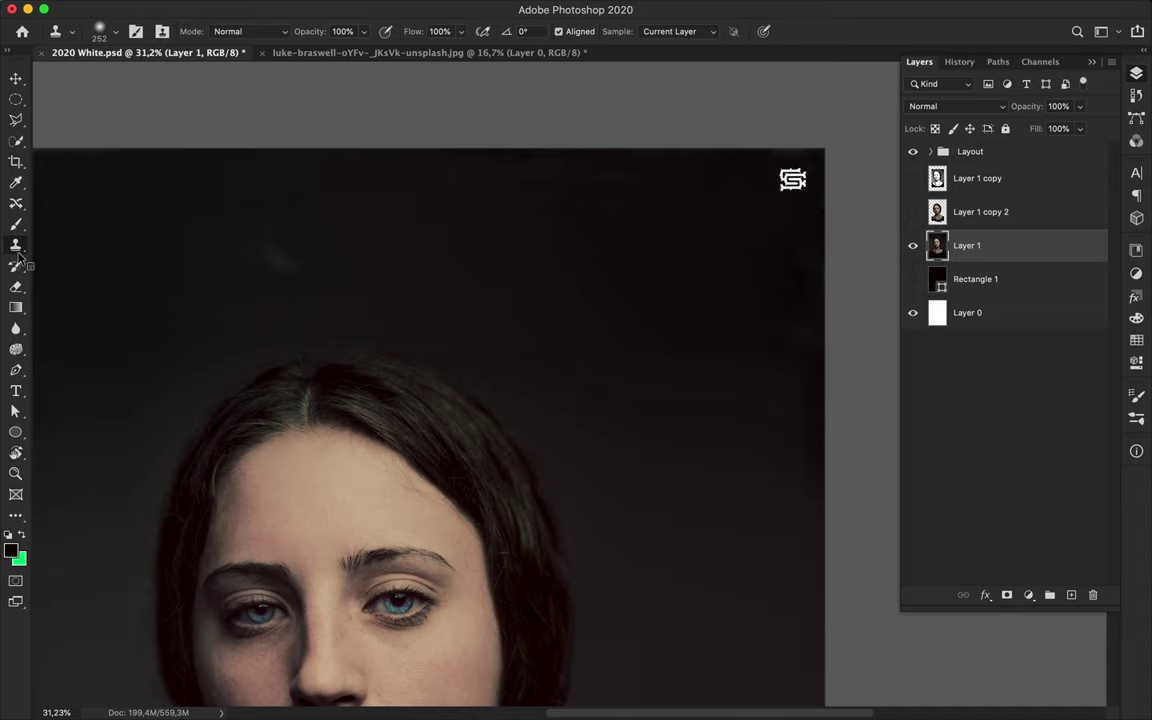
- Set the clone brush to 332 px at 47% opacity and review the backdrop
{"action": "left_click", "coordinate": [105, 31]}
{"action": "left_click_drag", "start_coordinate": [146, 77], "coordinate": [160, 77]}
{"action": "left_click", "coordinate": [361, 17]}
{"action": "left_click_drag", "start_coordinate": [310, 30], "coordinate": [257, 34]}
{"action": "scroll", "coordinate": [290, 386], "scroll_direction": "down", "scroll_amount": 2}
{"action": "scroll", "coordinate": [611, 308], "scroll_direction": "up", "scroll_amount": 4}
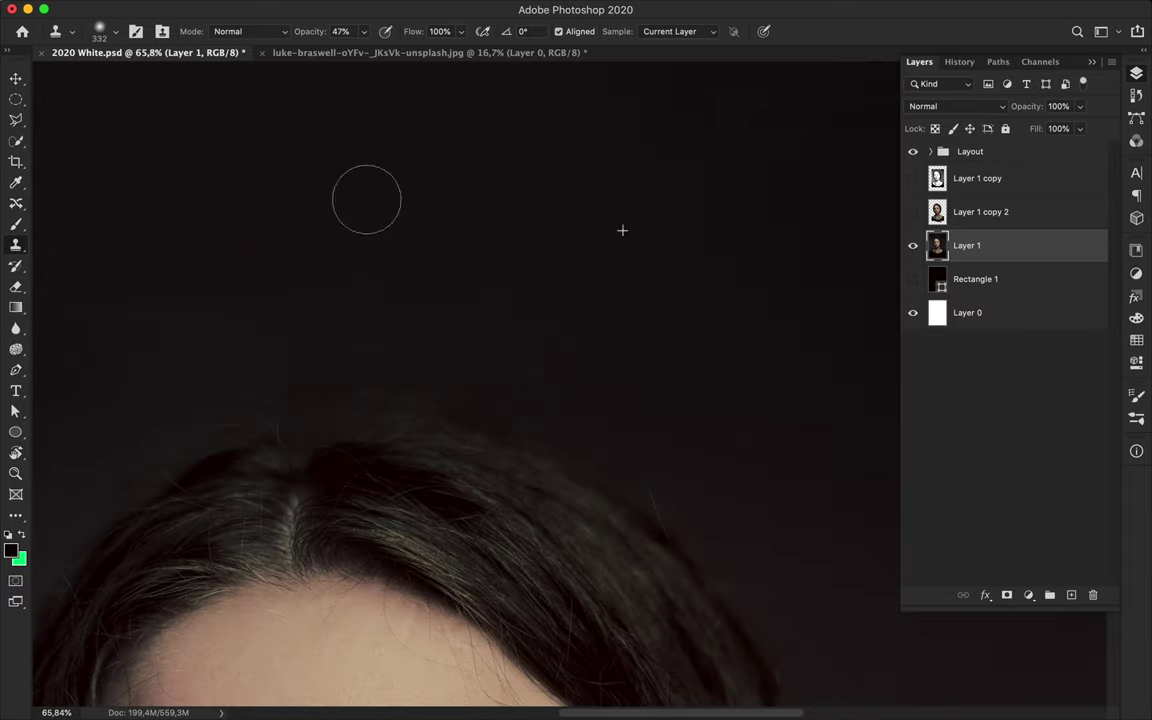
{"action": "scroll", "coordinate": [300, 233], "scroll_direction": "down", "scroll_amount": 1}
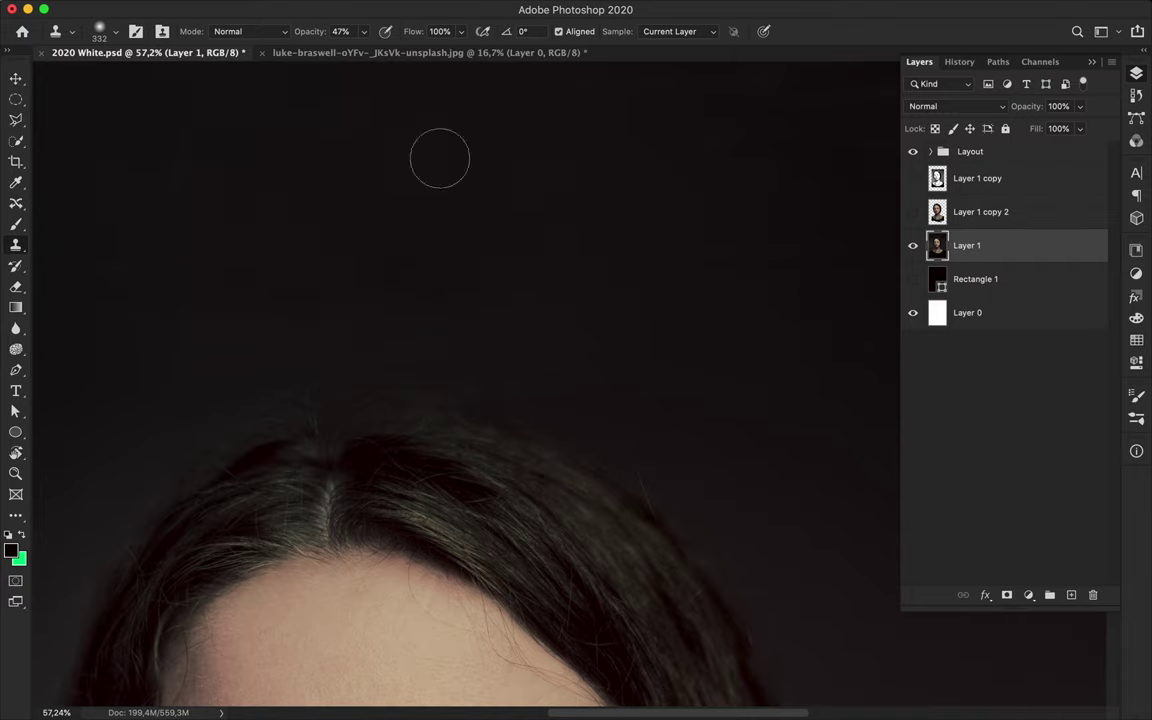
{"action": "scroll", "coordinate": [189, 301], "scroll_direction": "down", "scroll_amount": 3}
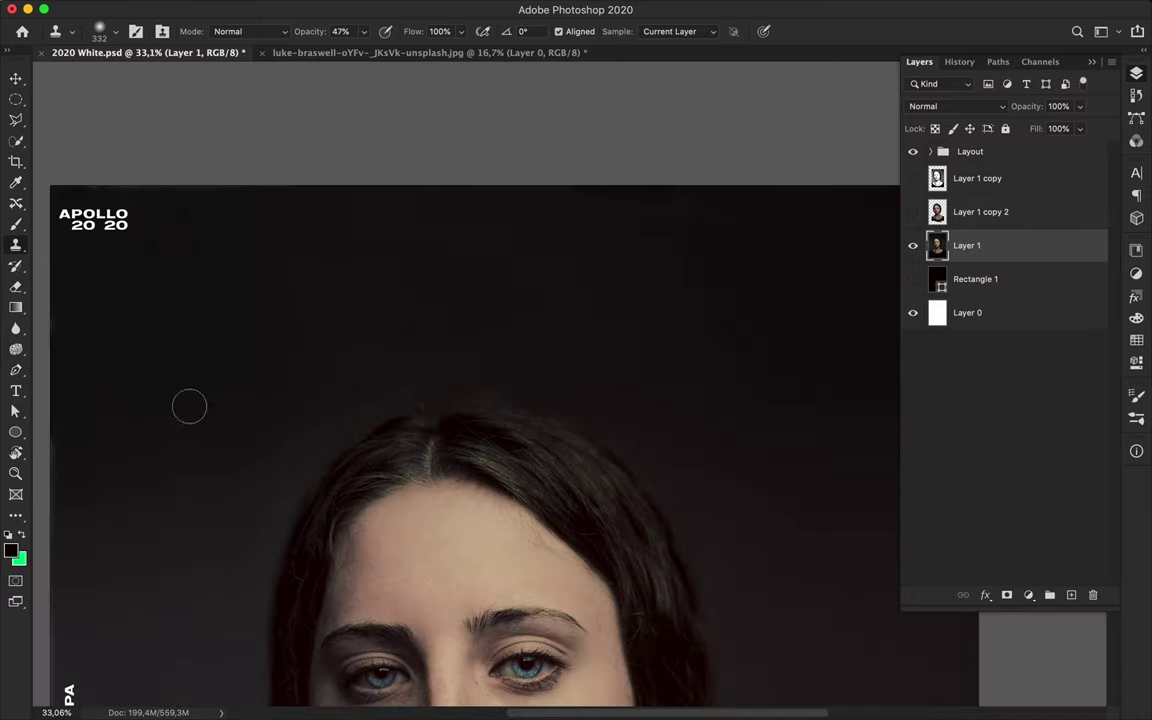
{"action": "scroll", "coordinate": [175, 372], "scroll_direction": "down", "scroll_amount": 2}
{"action": "scroll", "coordinate": [273, 327], "scroll_direction": "down", "scroll_amount": 1}
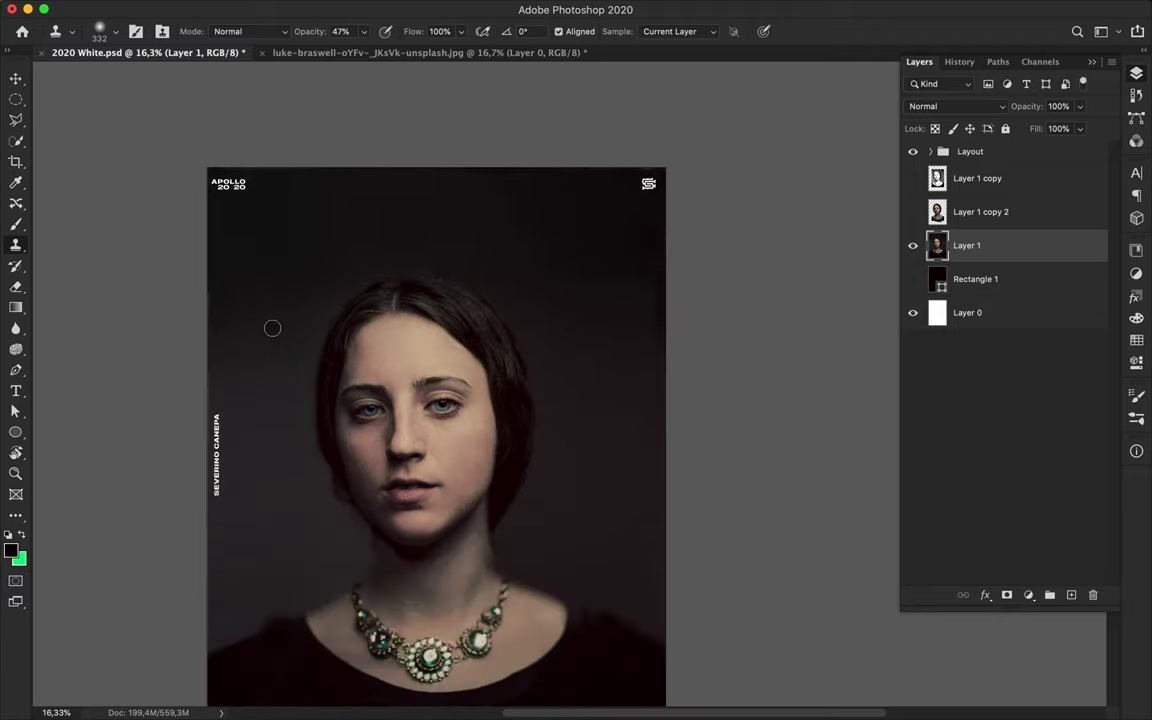
{"action": "scroll", "coordinate": [273, 327], "scroll_direction": "up", "scroll_amount": 2}
{"action": "scroll", "coordinate": [471, 468], "scroll_direction": "up", "scroll_amount": 2}
- Set up the Clone Stamp on Layer 1 with cloning opacity back at 100%
{"action": "key", "text": "v"}
{"action": "key", "text": "b"}
{"action": "left_click", "coordinate": [110, 31]}
{"action": "key", "text": "e"}
{"action": "left_click", "coordinate": [940, 212]}
{"action": "left_click", "coordinate": [982, 247]}
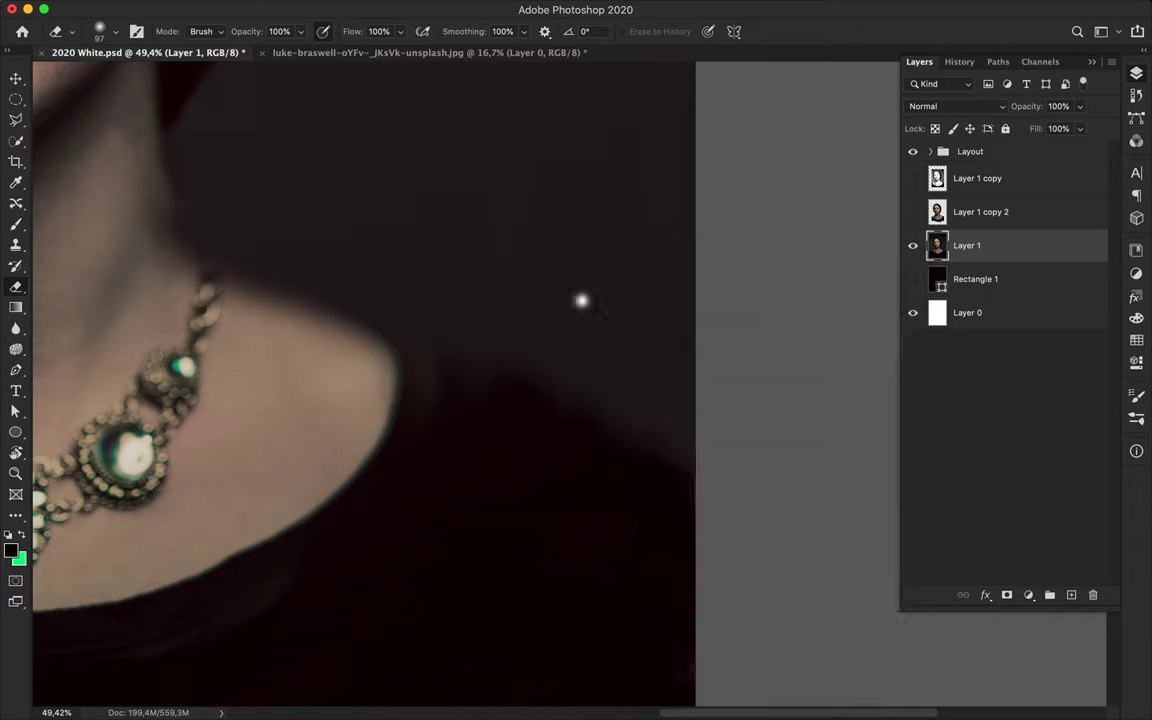
{"action": "key", "text": "s"}
{"action": "left_click", "coordinate": [110, 31]}
{"action": "key", "text": "Return"}
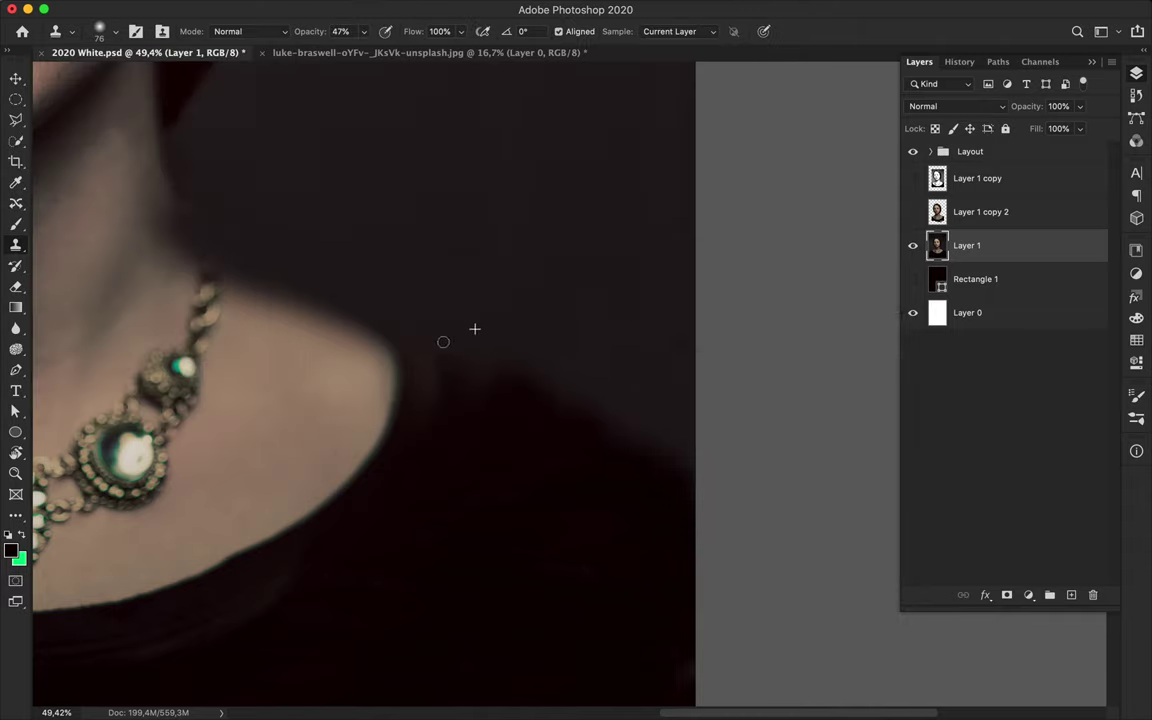
{"action": "key", "text": "0"}
- Show Layer 1 copy 2 and clone-smooth the left and right shoulder edges
{"action": "scroll", "coordinate": [689, 371], "scroll_direction": "down", "scroll_amount": 3}
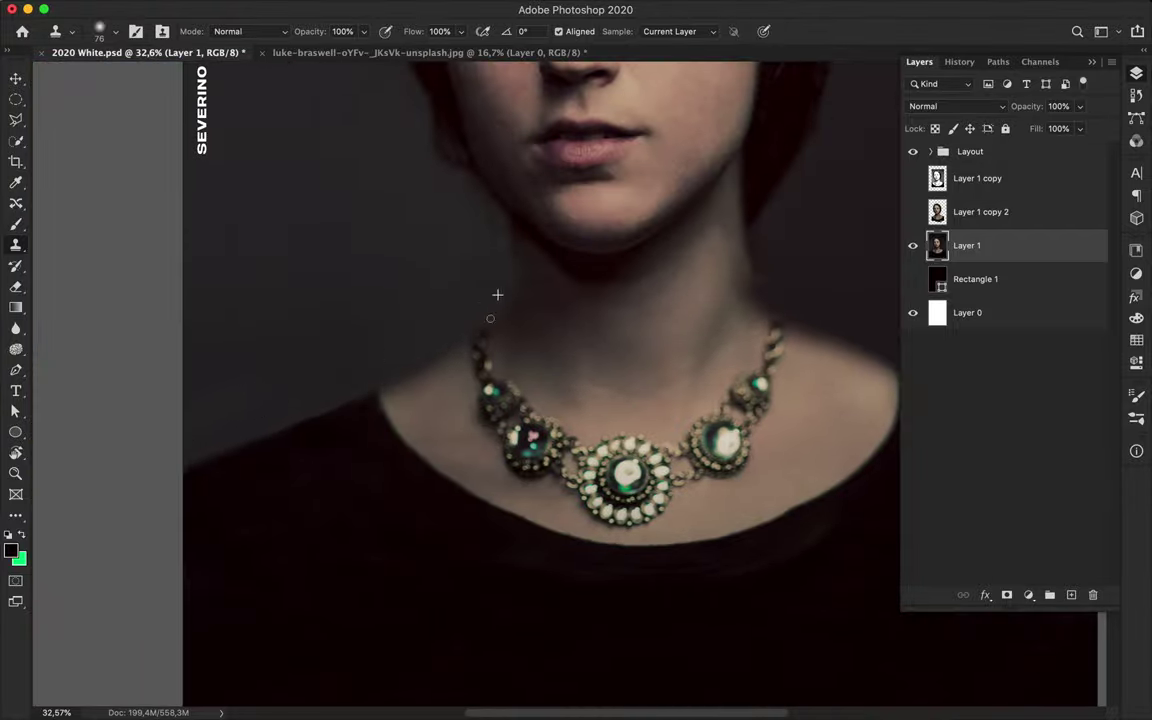
{"action": "left_click", "coordinate": [913, 213]}
{"action": "scroll", "coordinate": [343, 407], "scroll_direction": "up", "scroll_amount": 3}
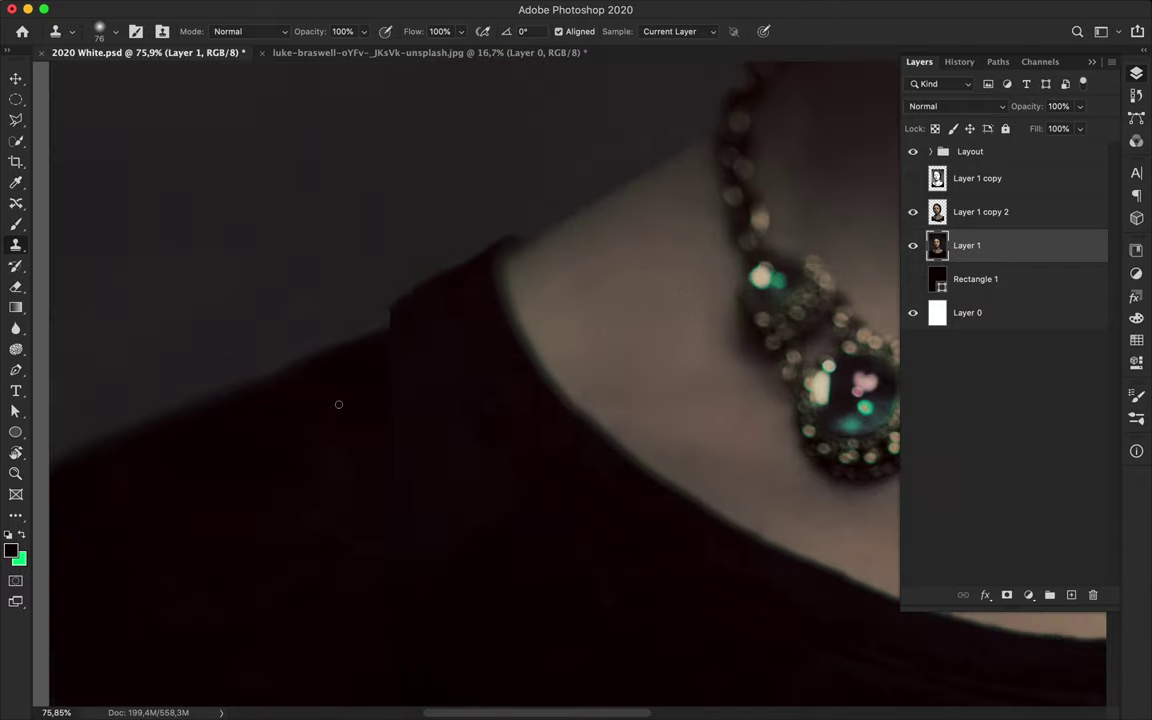
{"action": "mouse_move", "coordinate": [387, 351]}
{"action": "left_mouse_down"}
{"action": "mouse_move", "coordinate": [343, 340]}
{"action": "mouse_move", "coordinate": [229, 391]}
{"action": "left_mouse_up"}
{"action": "scroll", "coordinate": [159, 428], "scroll_direction": "down", "scroll_amount": 2}
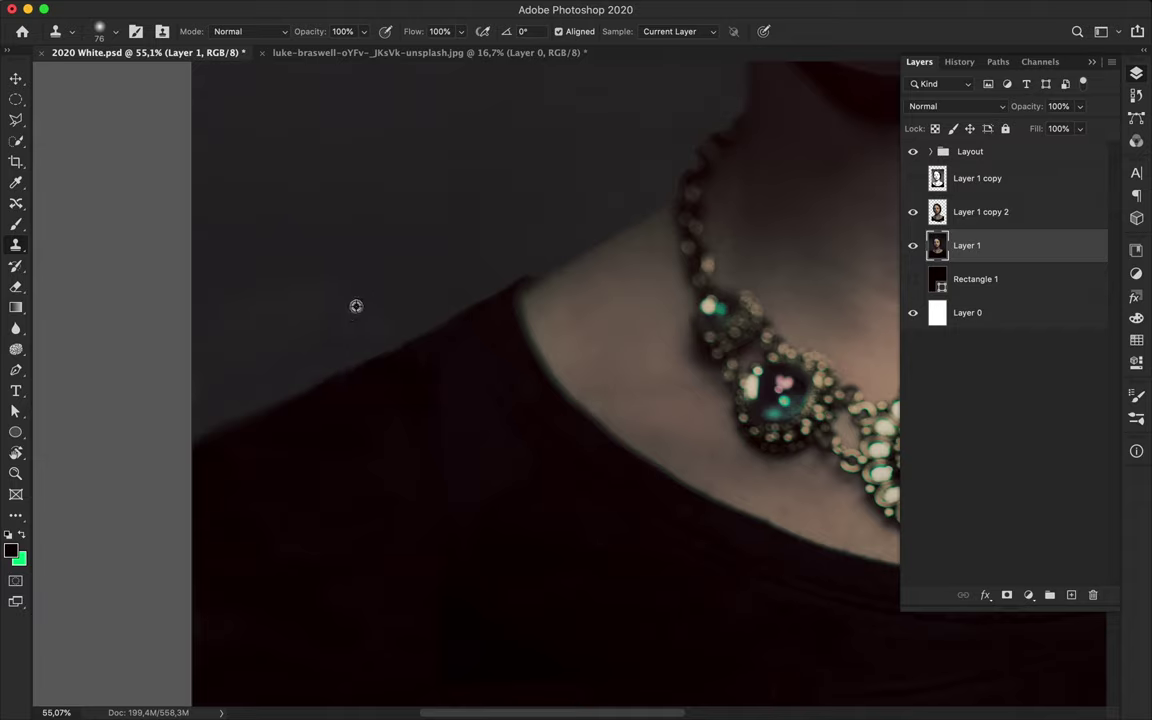
{"action": "scroll", "coordinate": [434, 371], "scroll_direction": "up", "scroll_amount": 1}
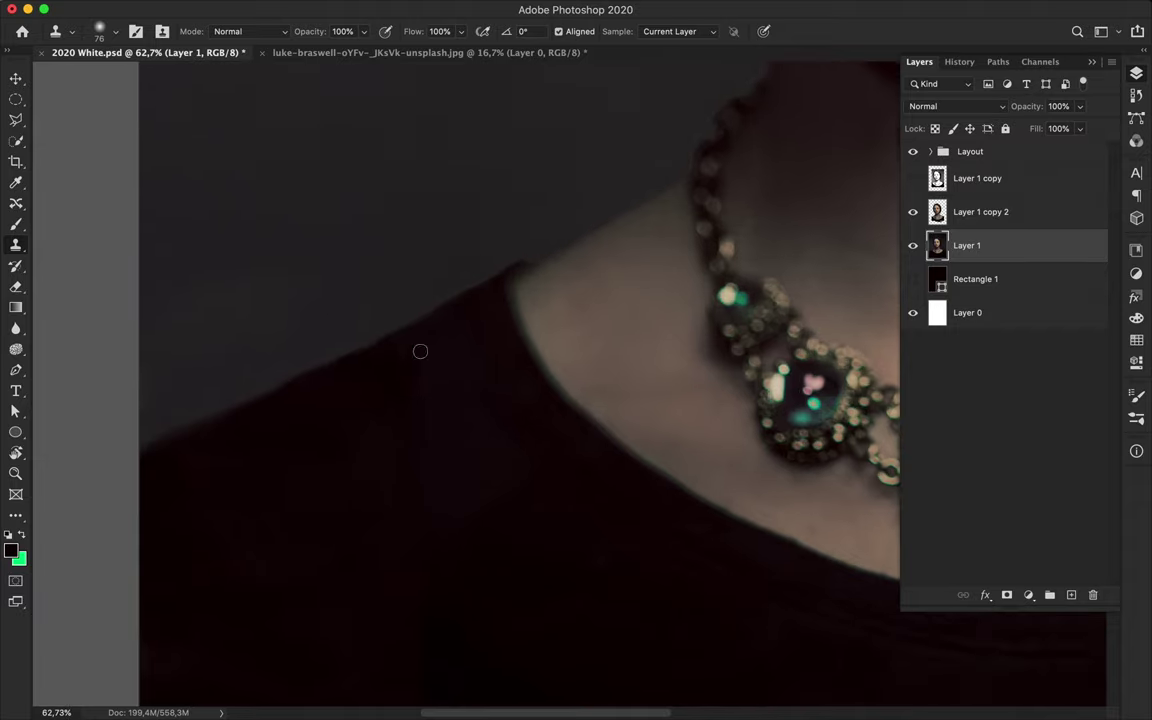
{"action": "scroll", "coordinate": [450, 472], "scroll_direction": "down", "scroll_amount": 2}
{"action": "scroll", "coordinate": [501, 421], "scroll_direction": "up", "scroll_amount": 3}
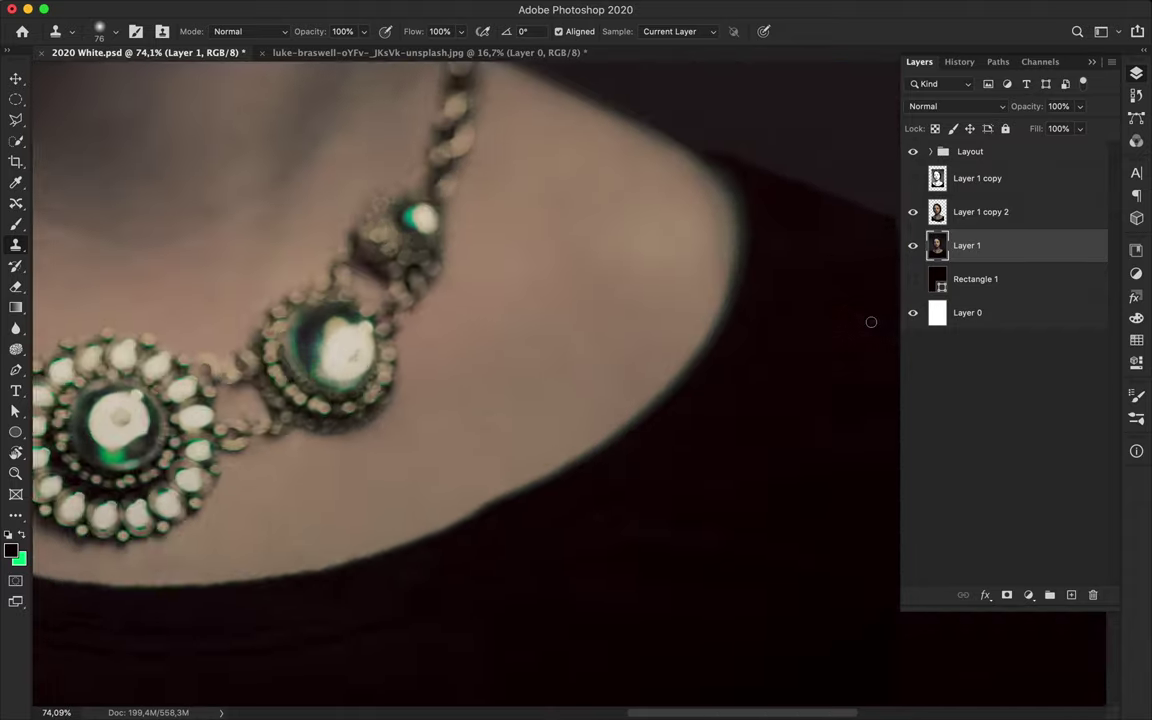
{"action": "scroll", "coordinate": [872, 321], "scroll_direction": "right", "scroll_amount": 5}
{"action": "mouse_move", "coordinate": [419, 278]}
{"action": "left_mouse_down"}
{"action": "mouse_move", "coordinate": [530, 319]}
{"action": "mouse_move", "coordinate": [702, 411]}
{"action": "mouse_move", "coordinate": [648, 375]}
{"action": "left_mouse_up"}
- Inspect the retouched shoulders and check the clone brush size
{"action": "scroll", "coordinate": [443, 454], "scroll_direction": "down", "scroll_amount": 2}
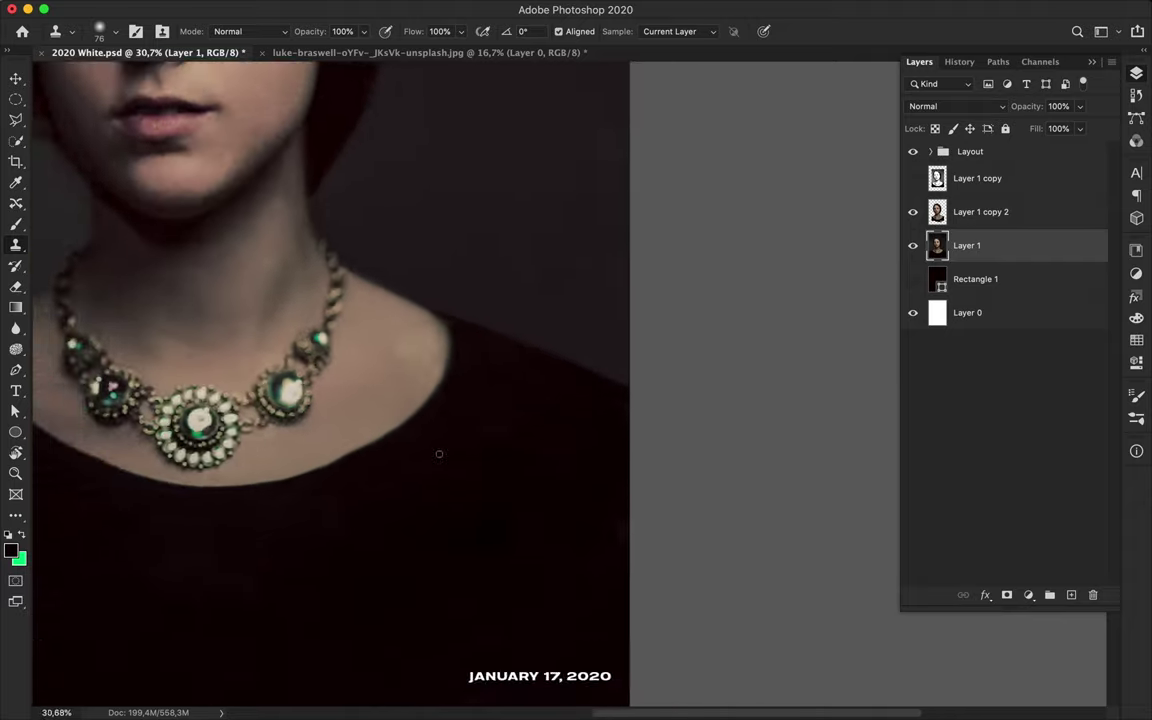
{"action": "scroll", "coordinate": [443, 454], "scroll_direction": "down", "scroll_amount": 2}
{"action": "scroll", "coordinate": [445, 530], "scroll_direction": "up", "scroll_amount": 3}
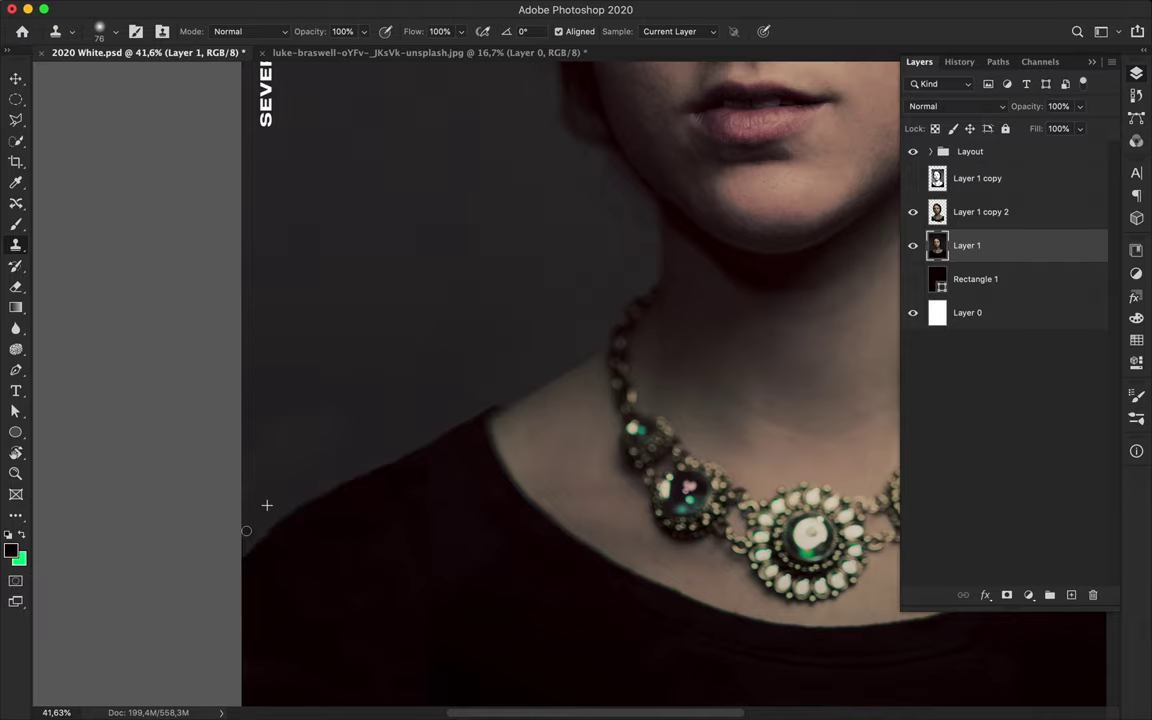
{"action": "scroll", "coordinate": [495, 481], "scroll_direction": "down", "scroll_amount": 2}
{"action": "scroll", "coordinate": [495, 481], "scroll_direction": "right", "scroll_amount": 5}
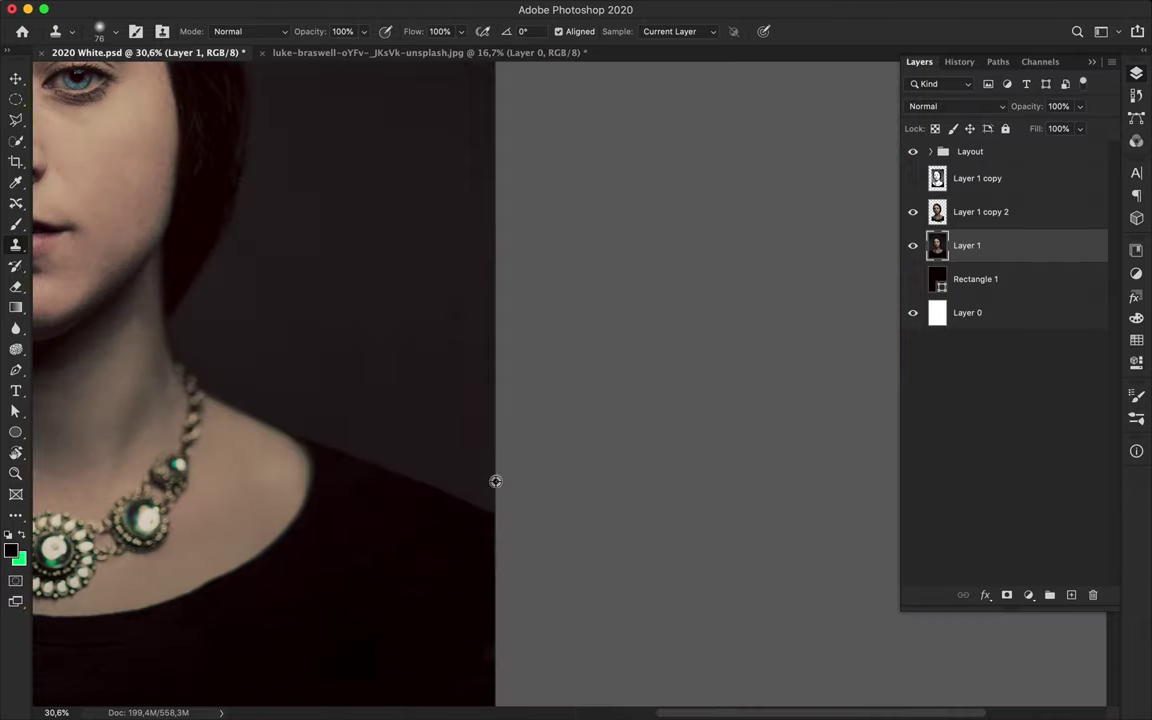
{"action": "scroll", "coordinate": [499, 525], "scroll_direction": "down", "scroll_amount": 3}
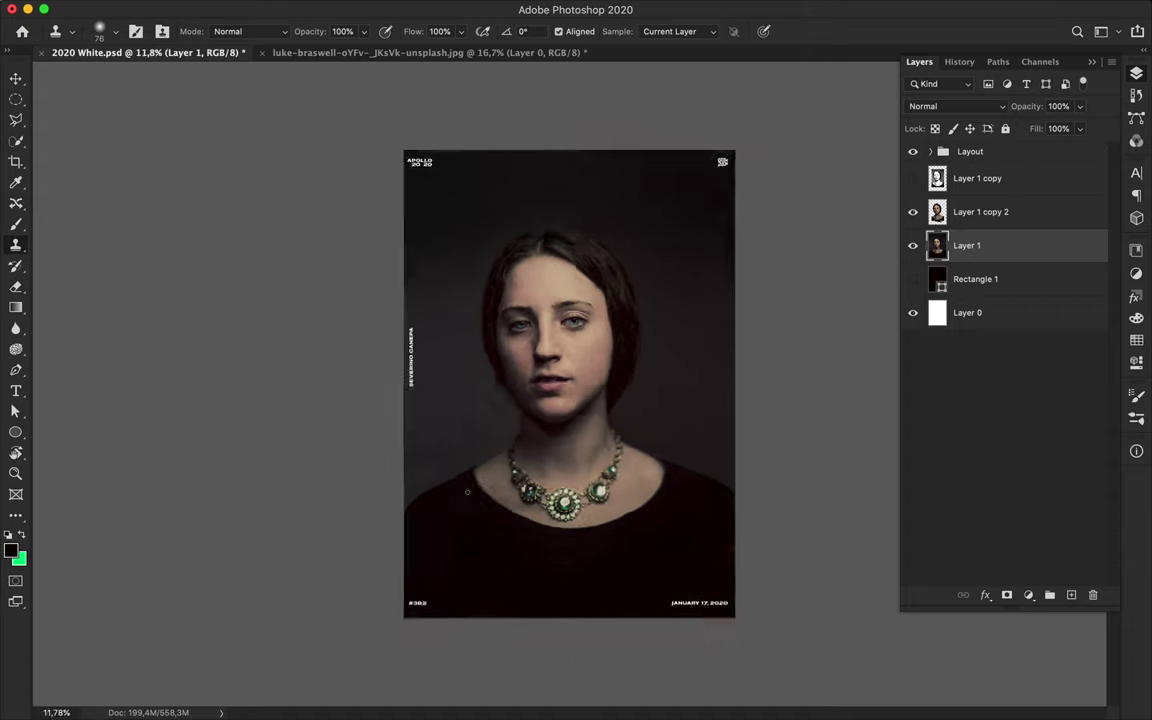
{"action": "scroll", "coordinate": [319, 509], "scroll_direction": "up", "scroll_amount": 3}
{"action": "scroll", "coordinate": [319, 509], "scroll_direction": "down", "scroll_amount": 1}
{"action": "right_click", "coordinate": [398, 375]}
{"action": "key", "text": "Escape"}
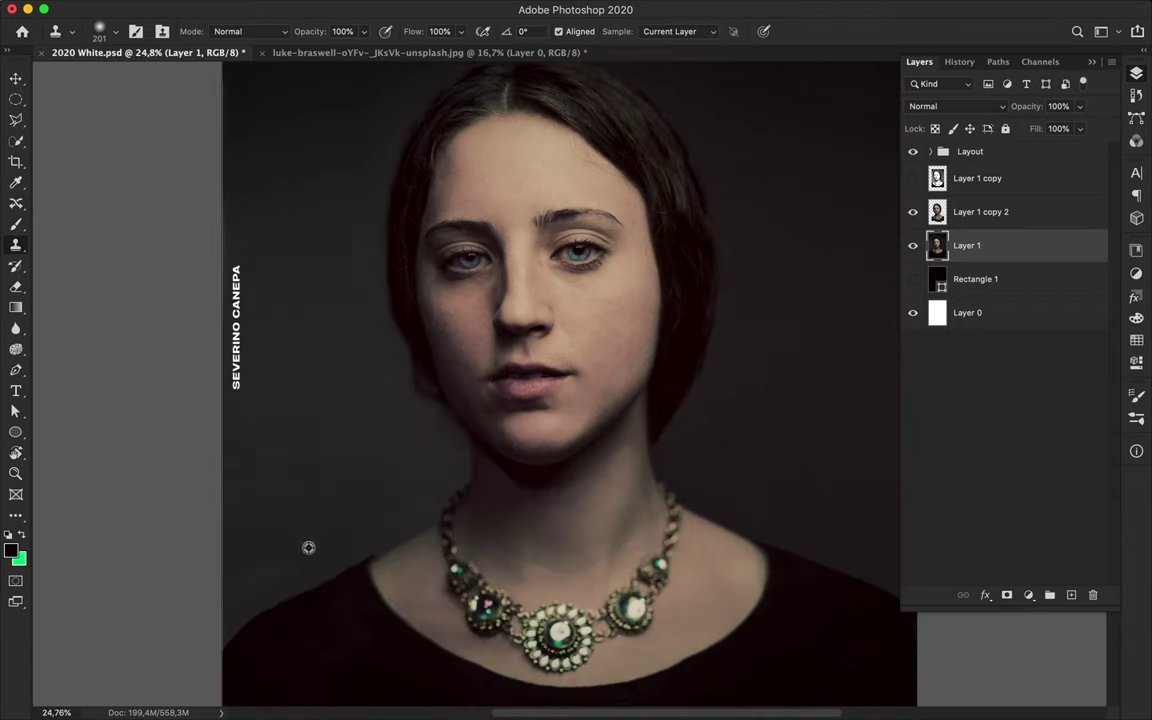
- Switch to the Move tool and zoom back in on the face
{"action": "scroll", "coordinate": [227, 563], "scroll_direction": "up", "scroll_amount": 5}
{"action": "scroll", "coordinate": [227, 563], "scroll_direction": "right", "scroll_amount": 2}
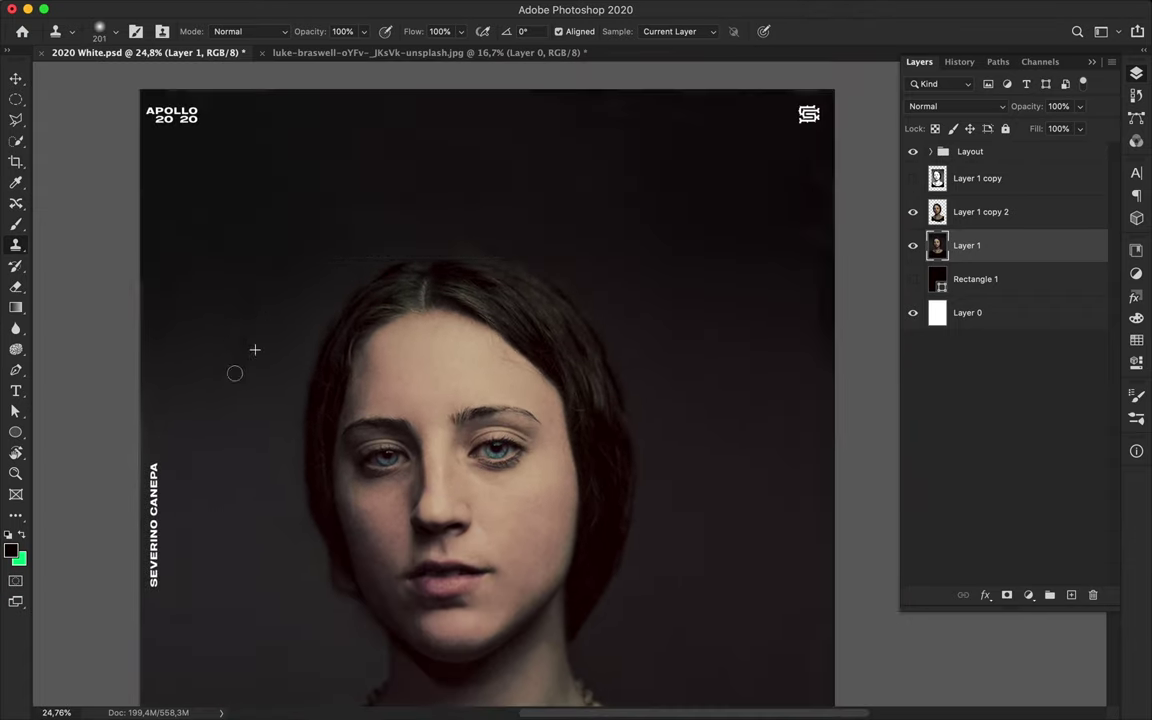
{"action": "scroll", "coordinate": [302, 377], "scroll_direction": "down", "scroll_amount": 2}
{"action": "scroll", "coordinate": [400, 285], "scroll_direction": "up", "scroll_amount": 3}
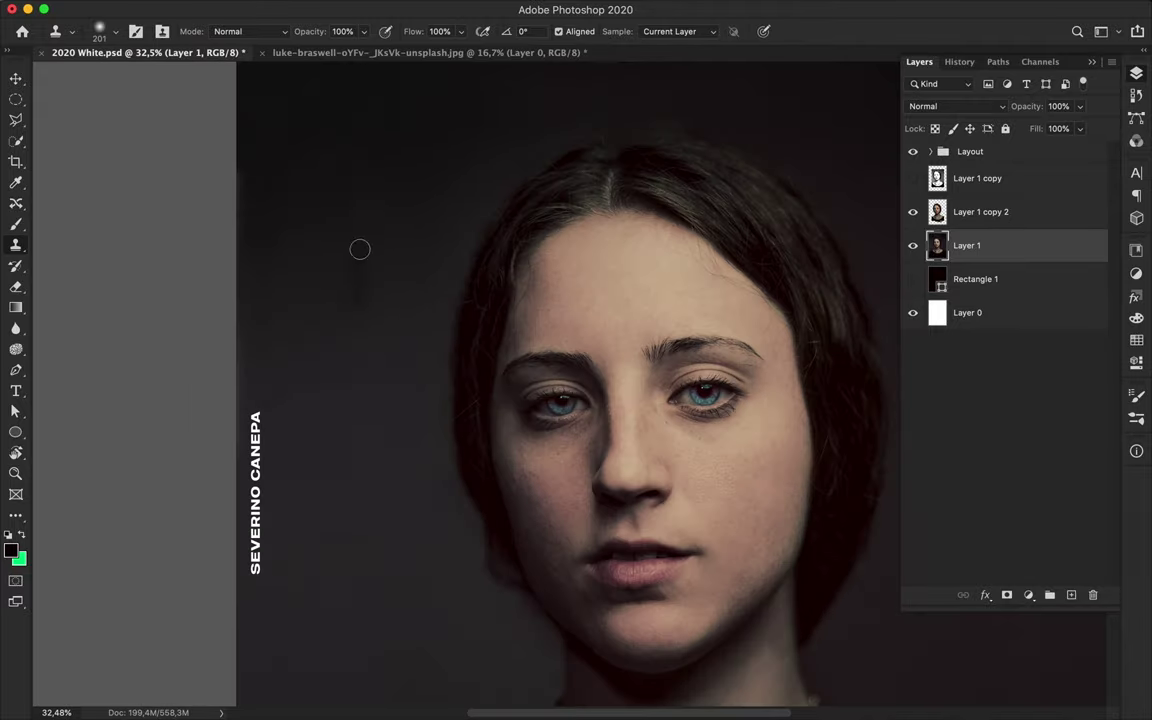
{"action": "scroll", "coordinate": [420, 235], "scroll_direction": "down", "scroll_amount": 2}
{"action": "scroll", "coordinate": [486, 224], "scroll_direction": "down", "scroll_amount": 3}
{"action": "scroll", "coordinate": [773, 188], "scroll_direction": "down", "scroll_amount": 2}
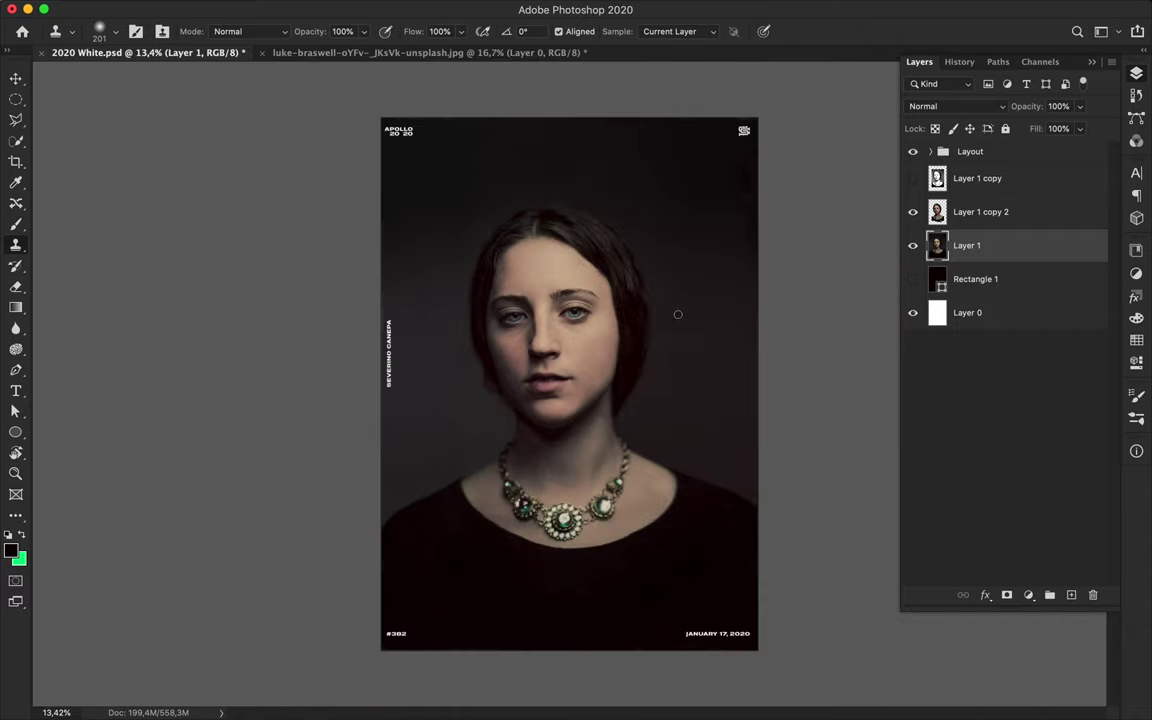
{"action": "key", "text": "v"}
{"action": "scroll", "coordinate": [596, 545], "scroll_direction": "up", "scroll_amount": 2}
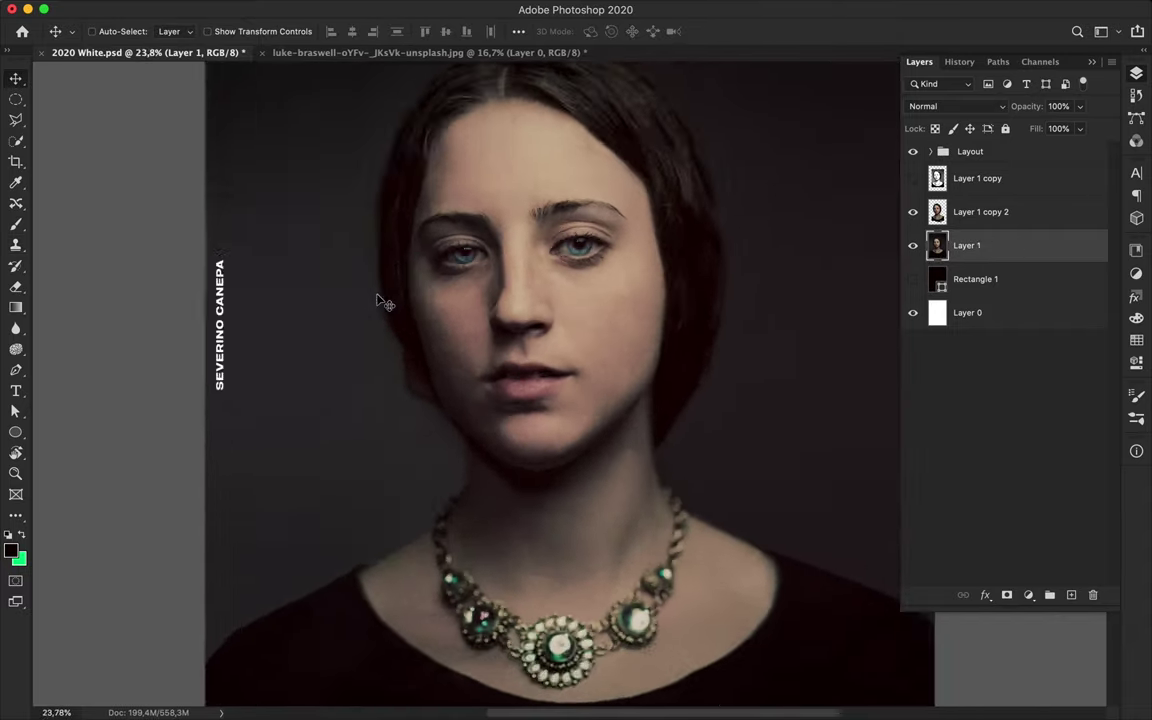
{"action": "scroll", "coordinate": [430, 260], "scroll_direction": "up", "scroll_amount": 2}
- Sample the teal iris colour as the foreground colour
{"action": "key", "text": "i"}
{"action": "left_click", "coordinate": [386, 167]}
{"action": "scroll", "coordinate": [390, 170], "scroll_direction": "up", "scroll_amount": 4}
{"action": "left_click", "coordinate": [320, 265]}
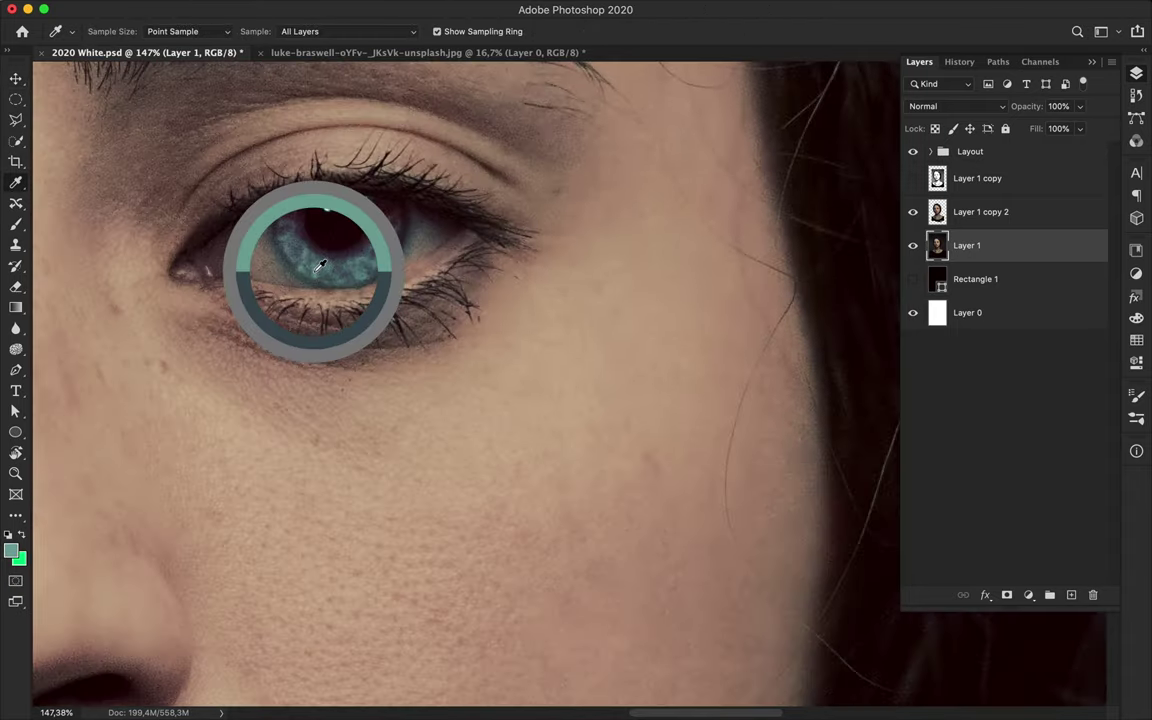
{"action": "scroll", "coordinate": [316, 260], "scroll_direction": "down", "scroll_amount": 5}
{"action": "key", "text": "v"}
- Draw a closed cheek-shaped Pen path and convert it to a selection
{"action": "key", "text": "p"}
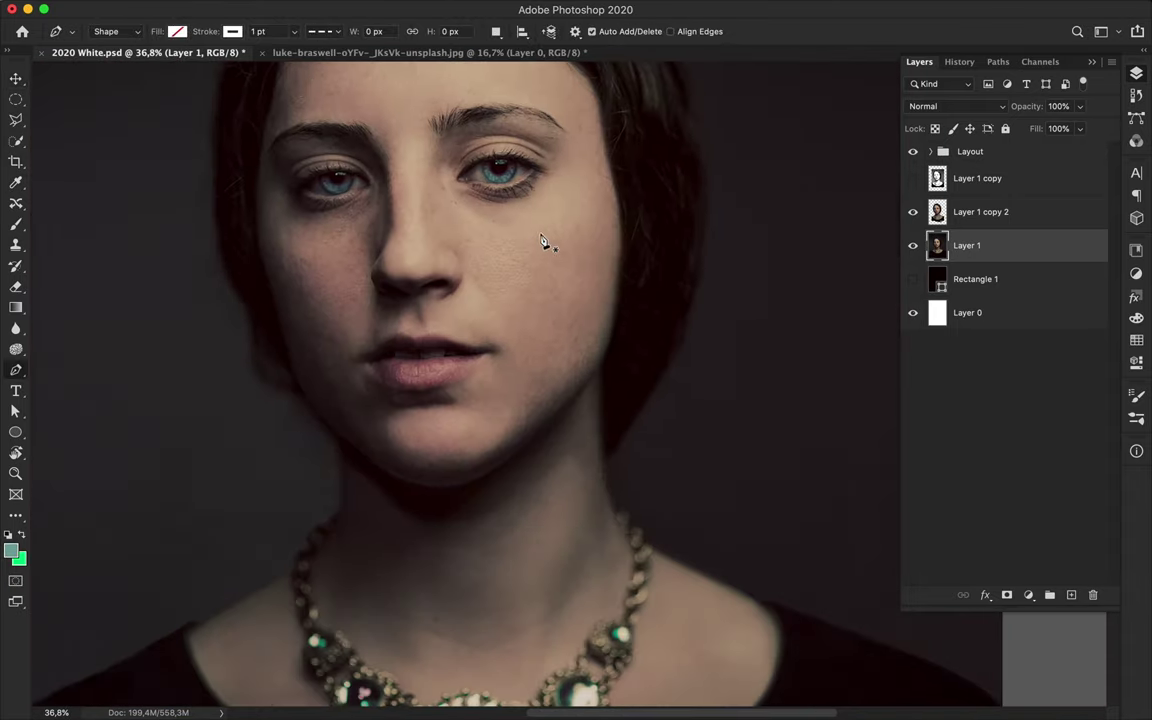
{"action": "left_click", "coordinate": [1001, 212]}
{"action": "left_click", "coordinate": [494, 270]}
{"action": "left_click_drag", "start_coordinate": [520, 345], "coordinate": [538, 366]}
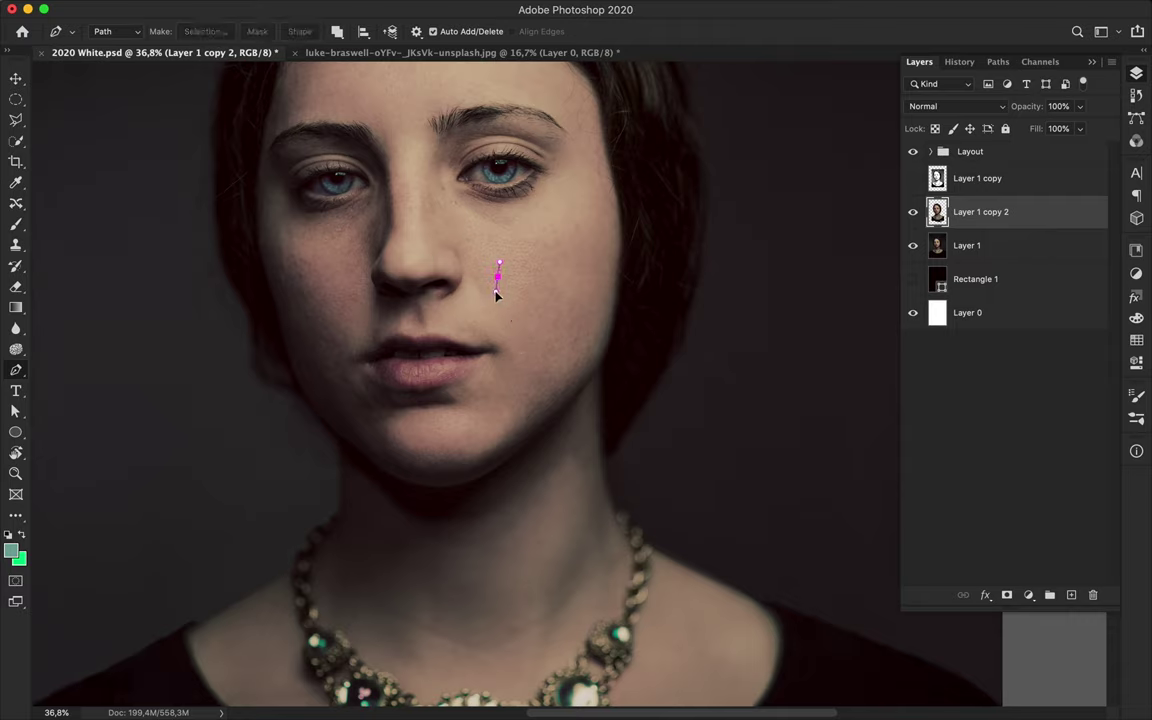
{"action": "left_click_drag", "start_coordinate": [494, 228], "coordinate": [505, 205]}
{"action": "left_click", "coordinate": [497, 277]}
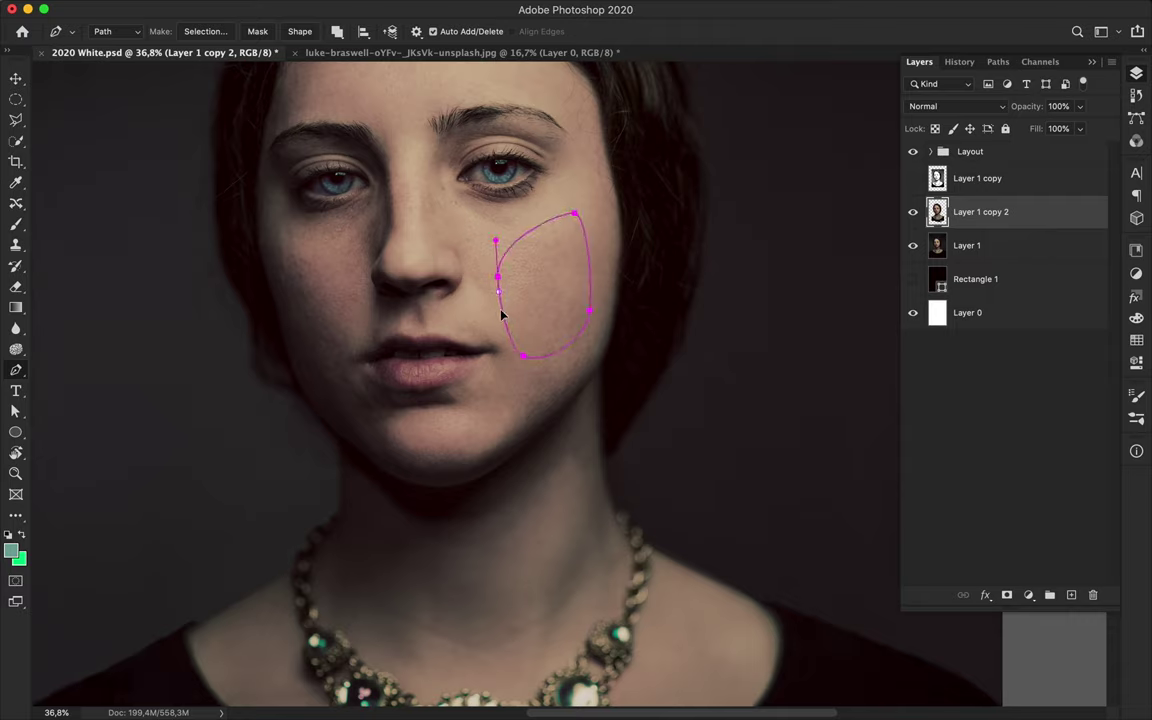
{"action": "key", "text": "a"}
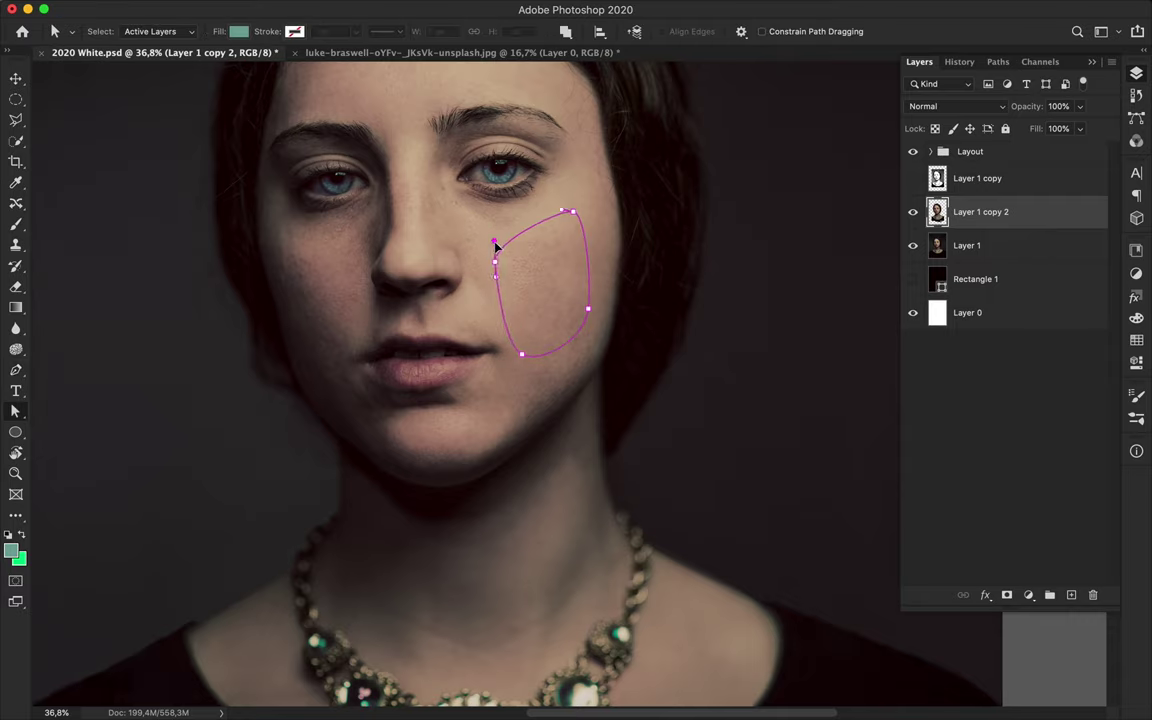
{"action": "key", "text": "p"}
{"action": "key", "text": "ctrl+Return"}
- Fill the cheek selection on a new Layer 3 and place it below Layer 2
{"action": "left_click", "coordinate": [1016, 177]}
{"action": "key", "text": "Delete"}
{"action": "key", "text": "ctrl+j"}
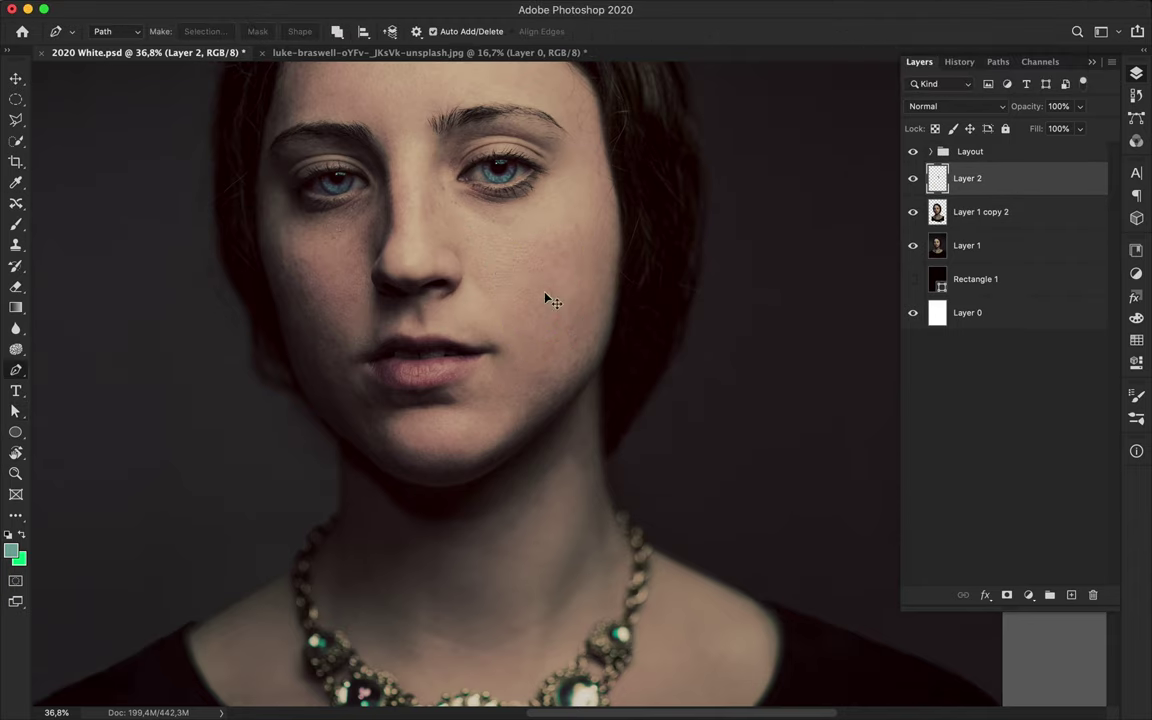
{"action": "key", "text": "v"}
{"action": "key", "text": "b"}
{"action": "left_click", "coordinate": [980, 178]}
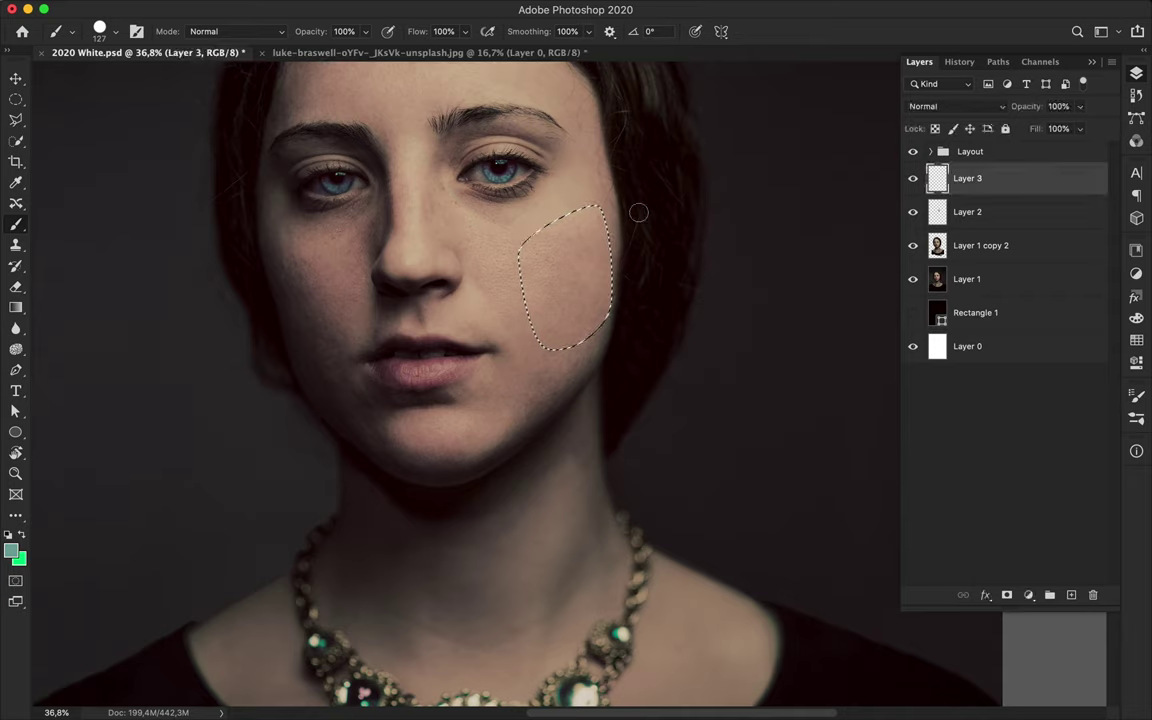
{"action": "right_click", "coordinate": [585, 240]}
{"action": "left_click", "coordinate": [643, 180], "text": "alt"}
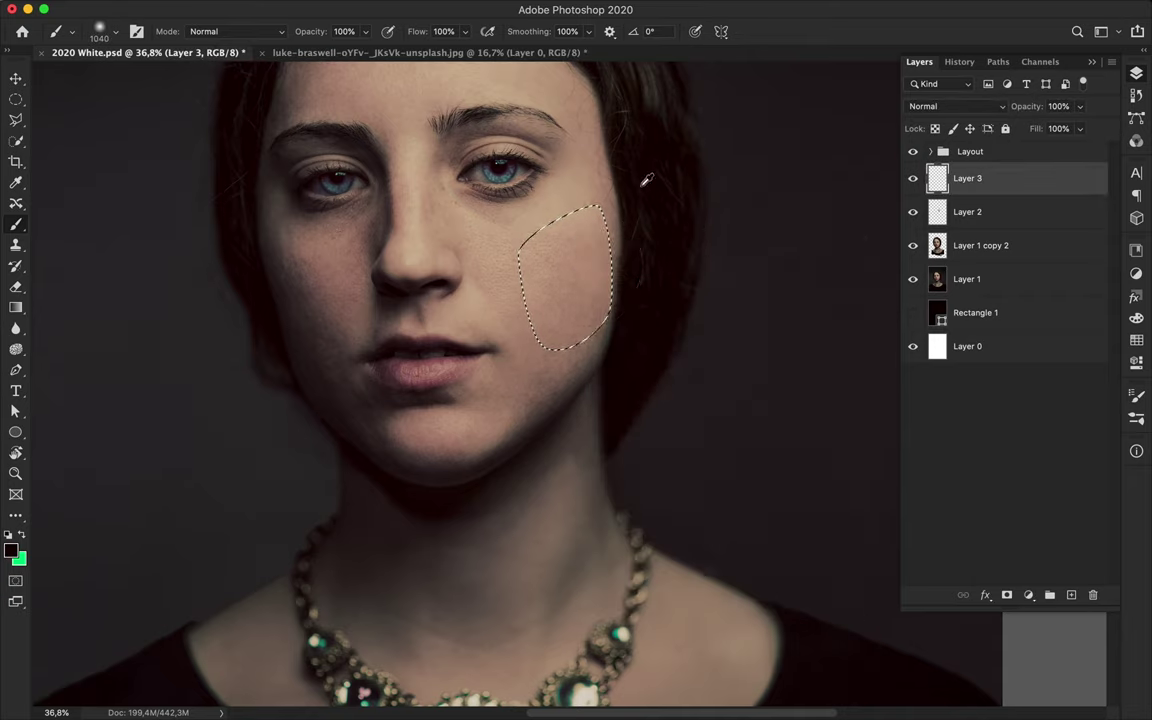
{"action": "key", "text": "alt+BackSpace"}
{"action": "key", "text": "v"}
{"action": "left_click_drag", "start_coordinate": [975, 178], "coordinate": [980, 215]}
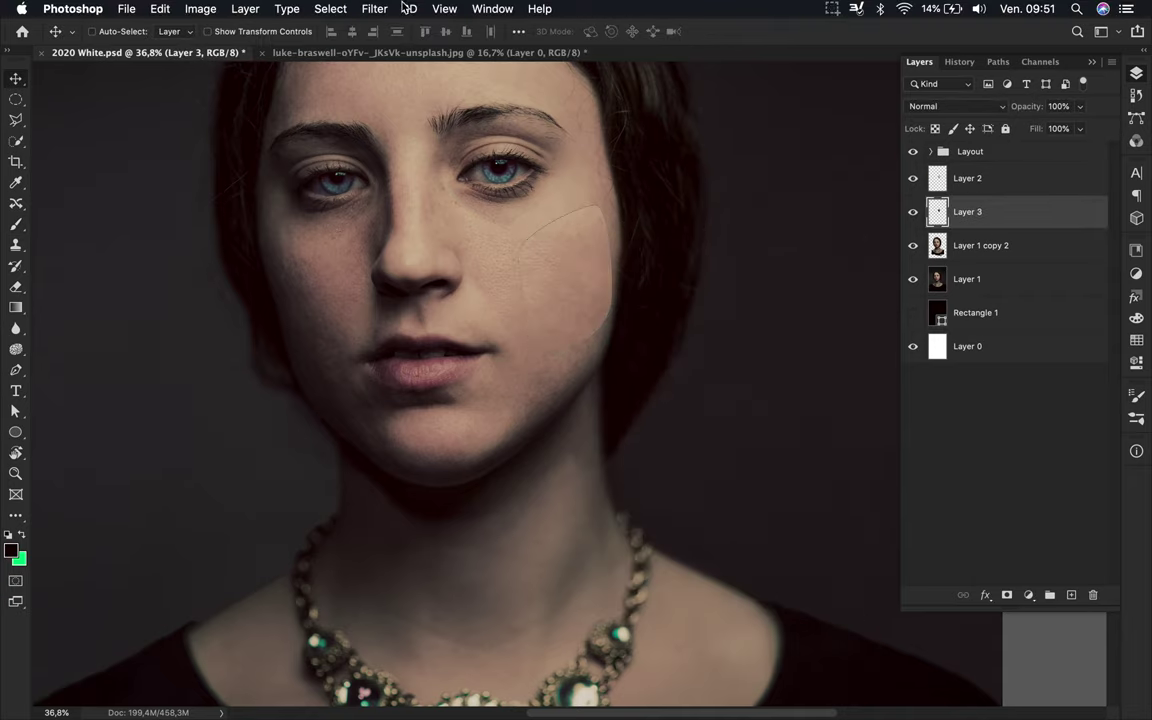
- Gaussian-blur the cheek patch and set it to Multiply at 76% opacity
{"action": "left_click", "coordinate": [374, 9]}
{"action": "left_click", "coordinate": [690, 257]}
{"action": "key", "text": "Return"}
{"action": "left_click", "coordinate": [950, 106]}
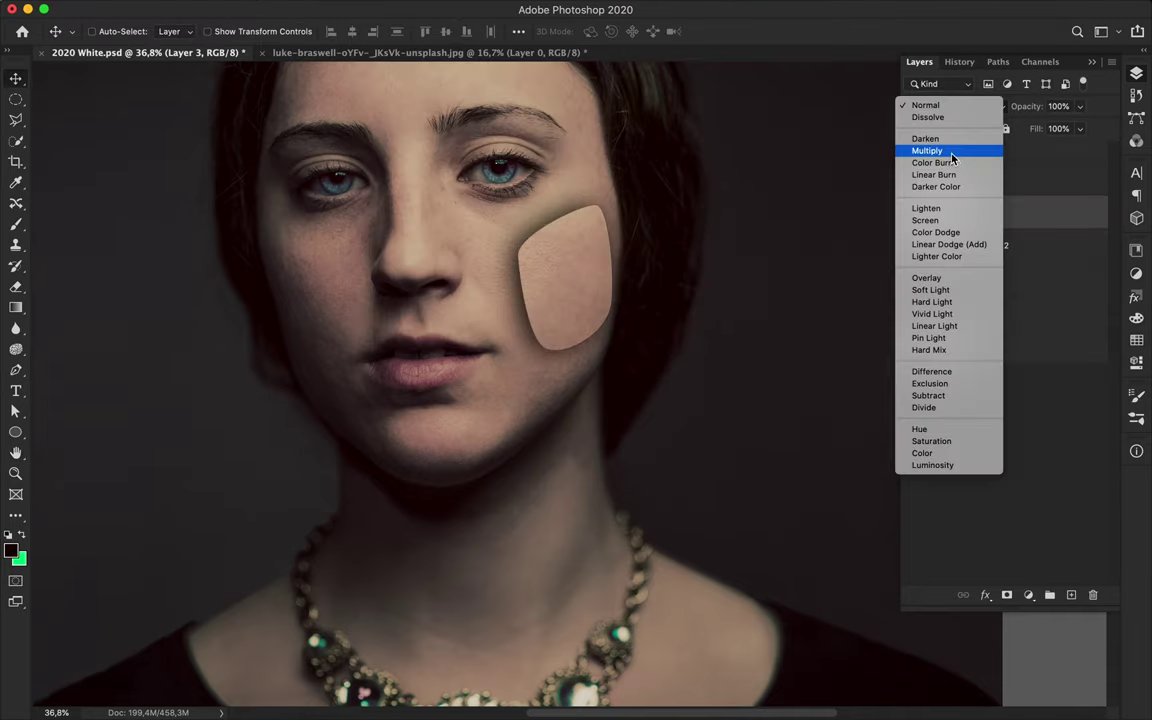
{"action": "left_click", "coordinate": [940, 150]}
{"action": "left_click", "coordinate": [1079, 106]}
{"action": "left_click_drag", "start_coordinate": [1082, 120], "coordinate": [1062, 120]}
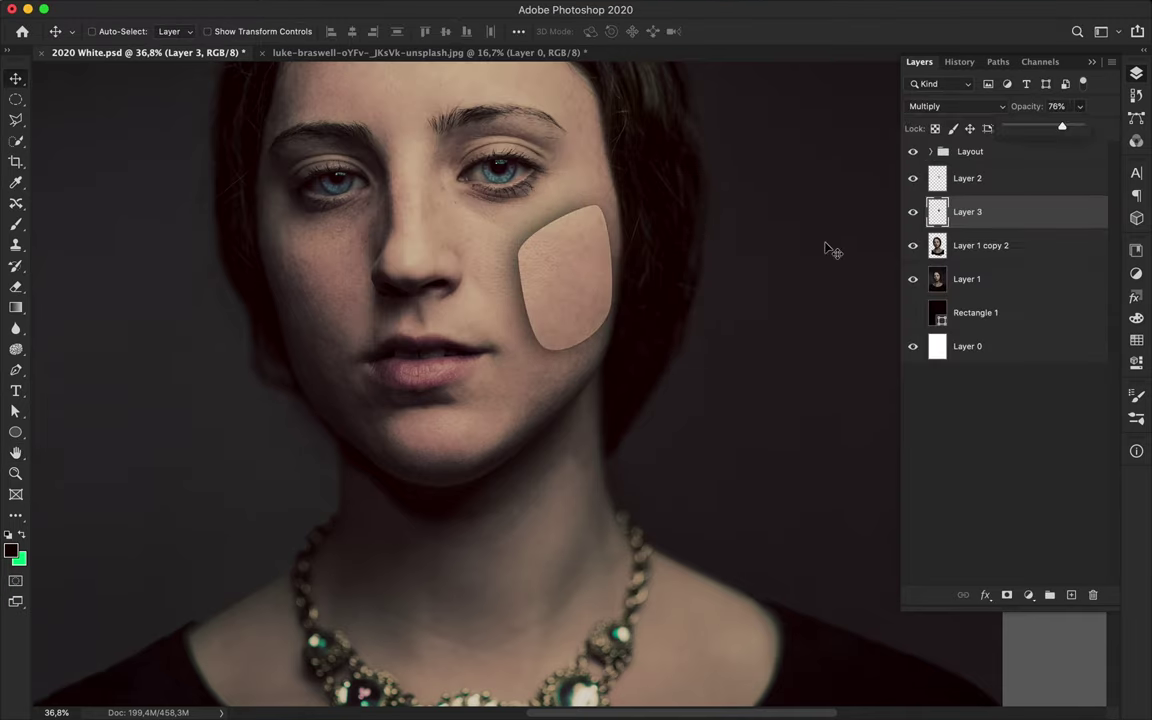
- Add a Levels adjustment layer above Layer 2 and save the document
{"action": "scroll", "coordinate": [676, 278], "scroll_direction": "down", "scroll_amount": 2}
{"action": "scroll", "coordinate": [548, 345], "scroll_direction": "down", "scroll_amount": 2}
{"action": "scroll", "coordinate": [568, 345], "scroll_direction": "up", "scroll_amount": 4}
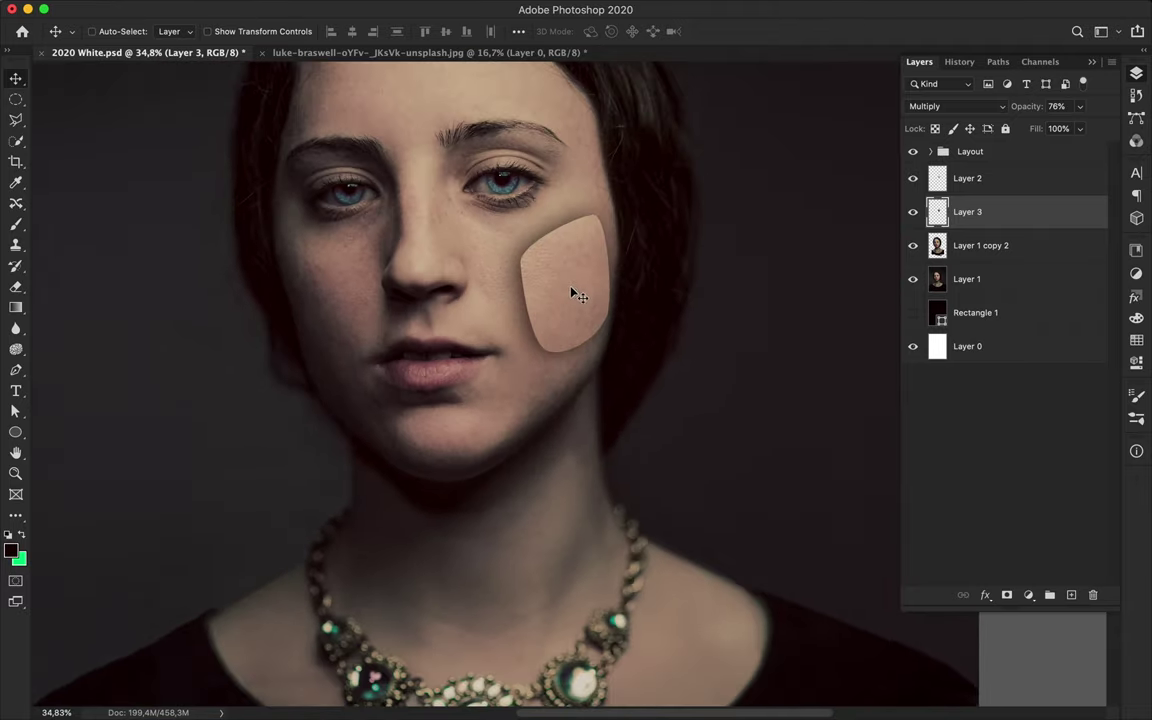
{"action": "left_click", "coordinate": [967, 178]}
{"action": "left_click", "coordinate": [1029, 595]}
{"action": "left_click", "coordinate": [1060, 674]}
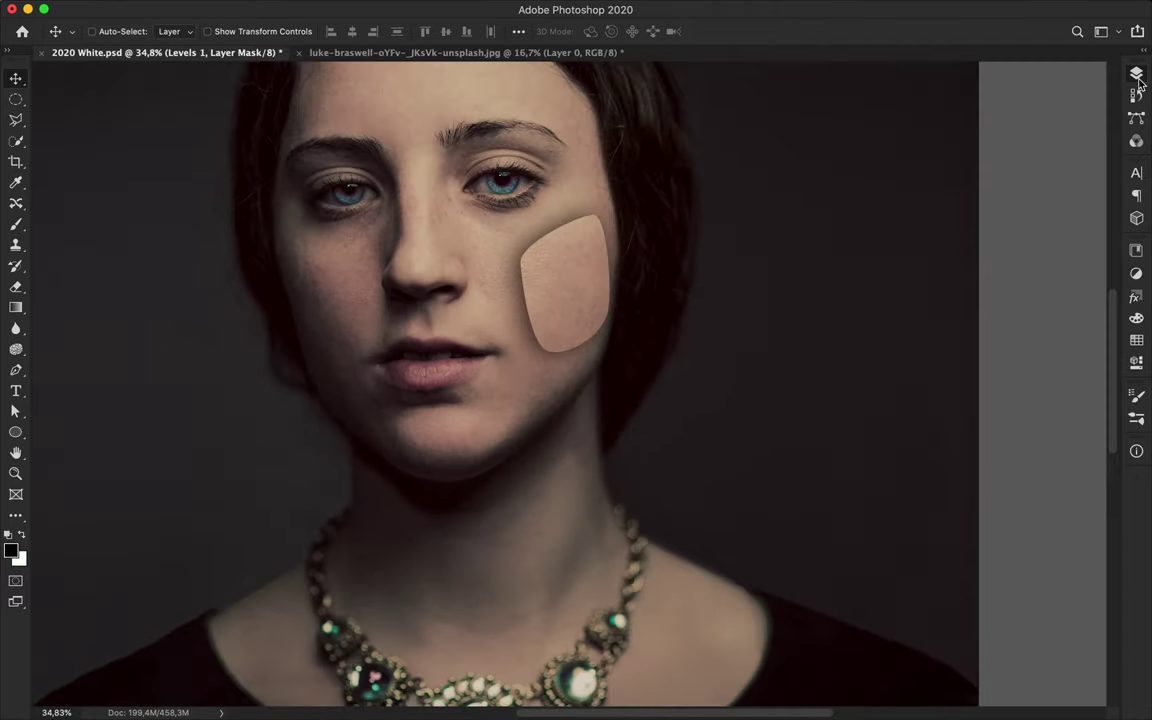
{"action": "key", "text": "ctrl+s"}
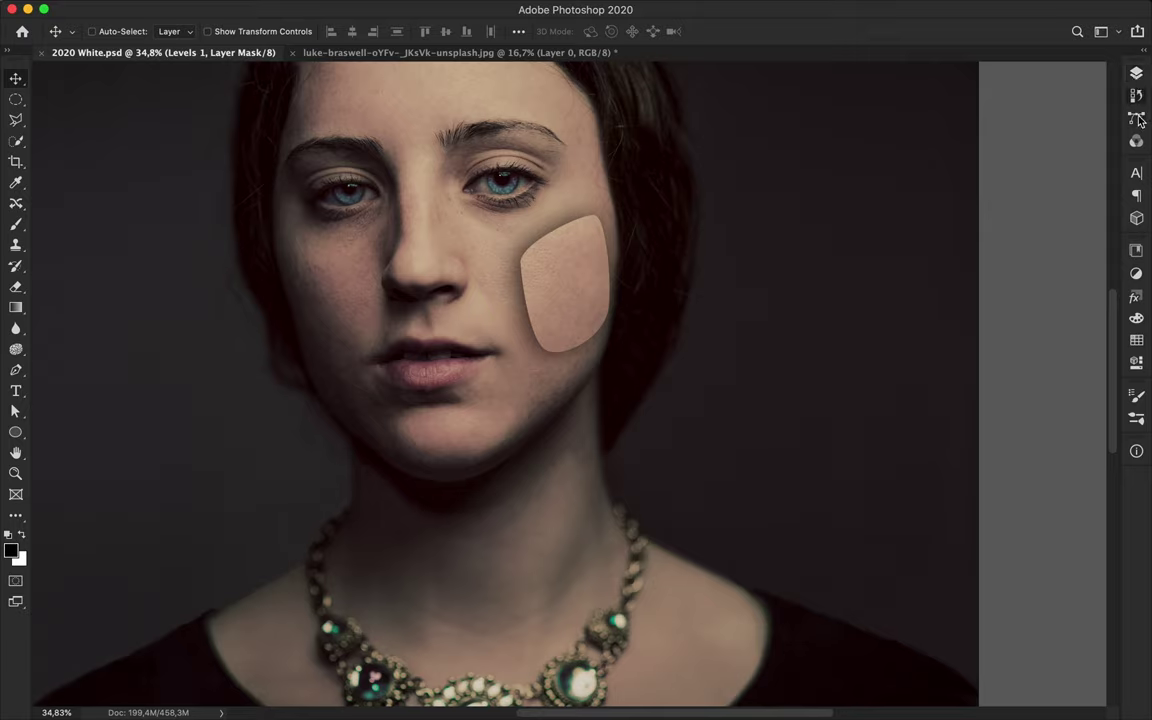
- Review the Levels adjustment settings and close them
{"action": "left_click", "coordinate": [420, 271], "text": "ctrl"}
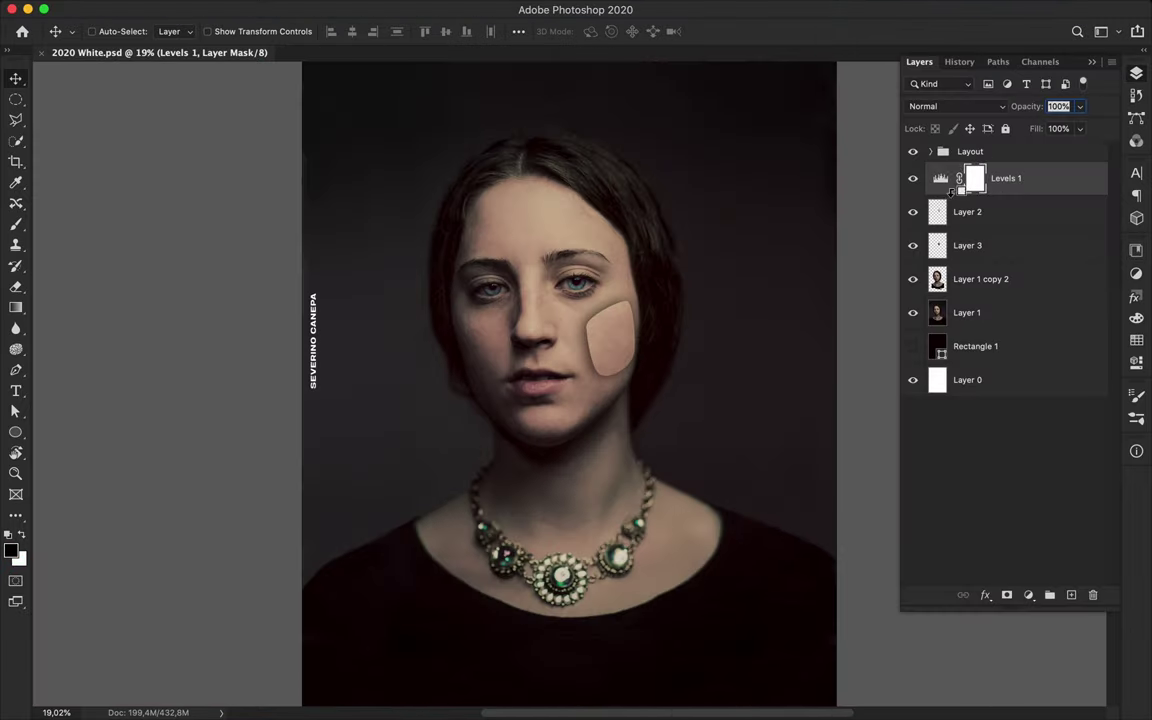
{"action": "double_click", "coordinate": [950, 188]}
{"action": "left_click", "coordinate": [843, 192]}
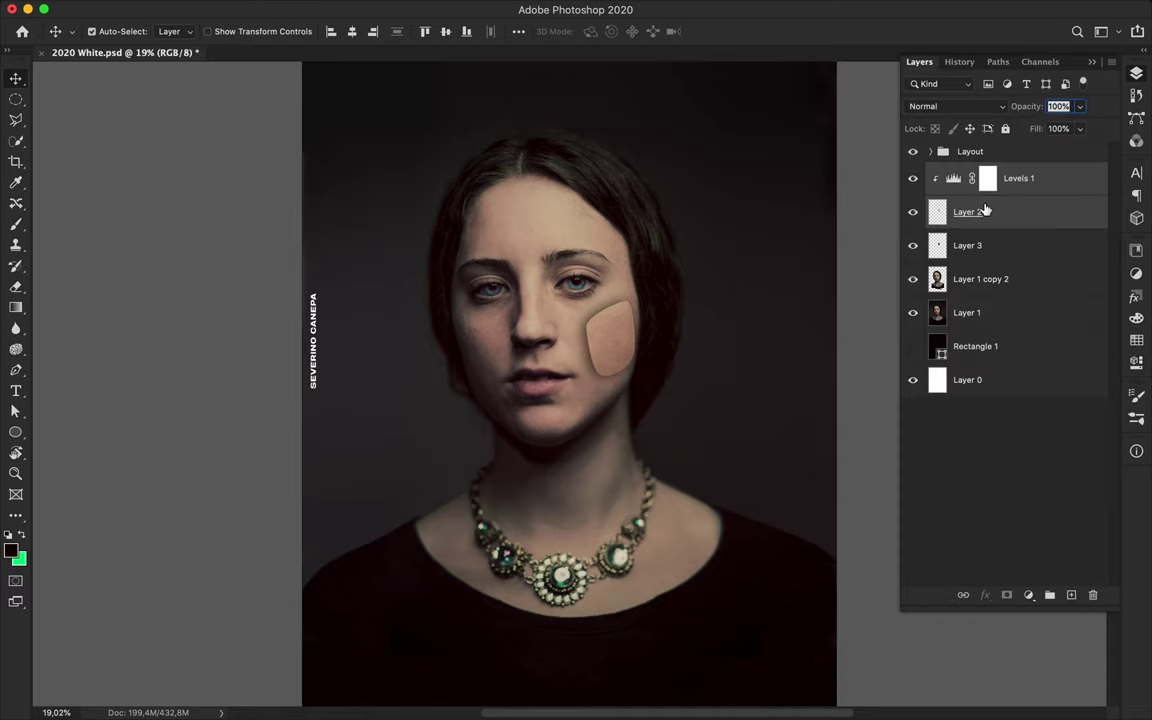
{"action": "scroll", "coordinate": [627, 267], "scroll_direction": "up", "scroll_amount": 3}
{"action": "scroll", "coordinate": [670, 418], "scroll_direction": "down", "scroll_amount": 2}
{"action": "scroll", "coordinate": [672, 419], "scroll_direction": "down", "scroll_amount": 3}
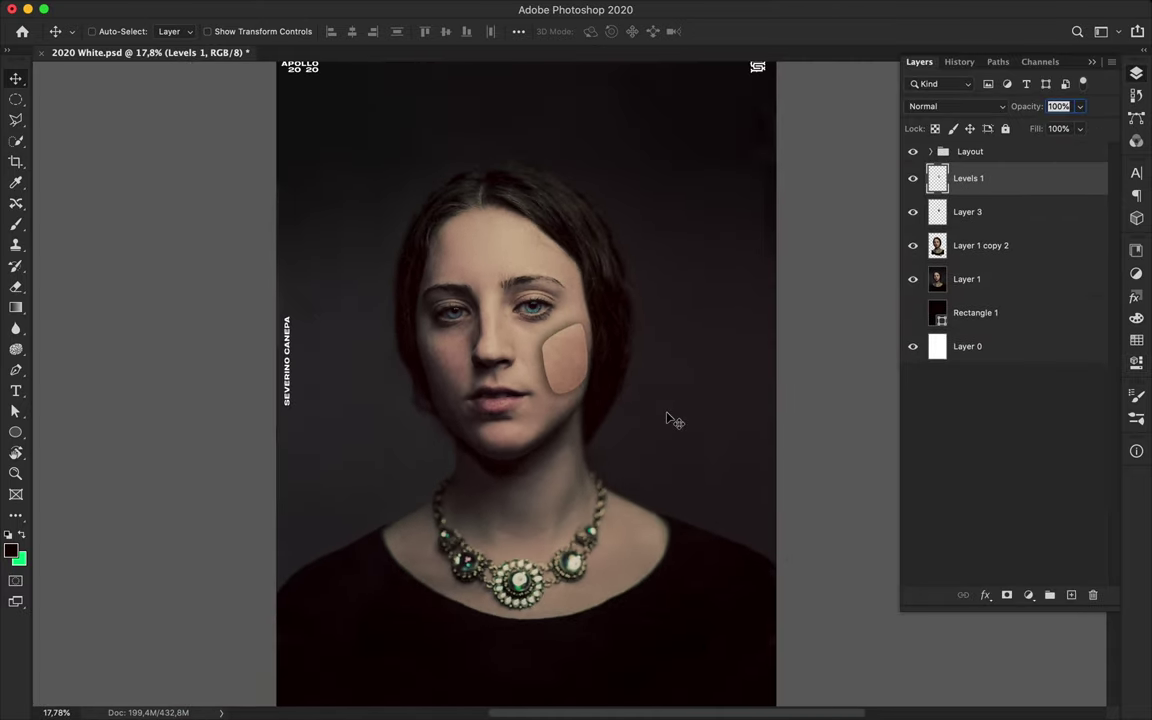
{"action": "scroll", "coordinate": [586, 404], "scroll_direction": "up", "scroll_amount": 3}
- Type the title 'LA JOCONDE' and scale it up to about 458%
{"action": "key", "text": "t"}
{"action": "left_click", "coordinate": [270, 189]}
{"action": "type", "text": "LA JOCONDE"}
{"action": "key", "text": "ctrl+Return"}
{"action": "key", "text": "ctrl+t"}
{"action": "left_click_drag", "start_coordinate": [270, 192], "coordinate": [538, 228]}
{"action": "key", "text": "Return"}
- Change the LA JOCONDE text colour to teal
{"action": "double_click", "coordinate": [940, 178]}
{"action": "left_click", "coordinate": [651, 31]}
{"action": "left_click", "coordinate": [898, 261]}
{"action": "key", "text": "Return"}
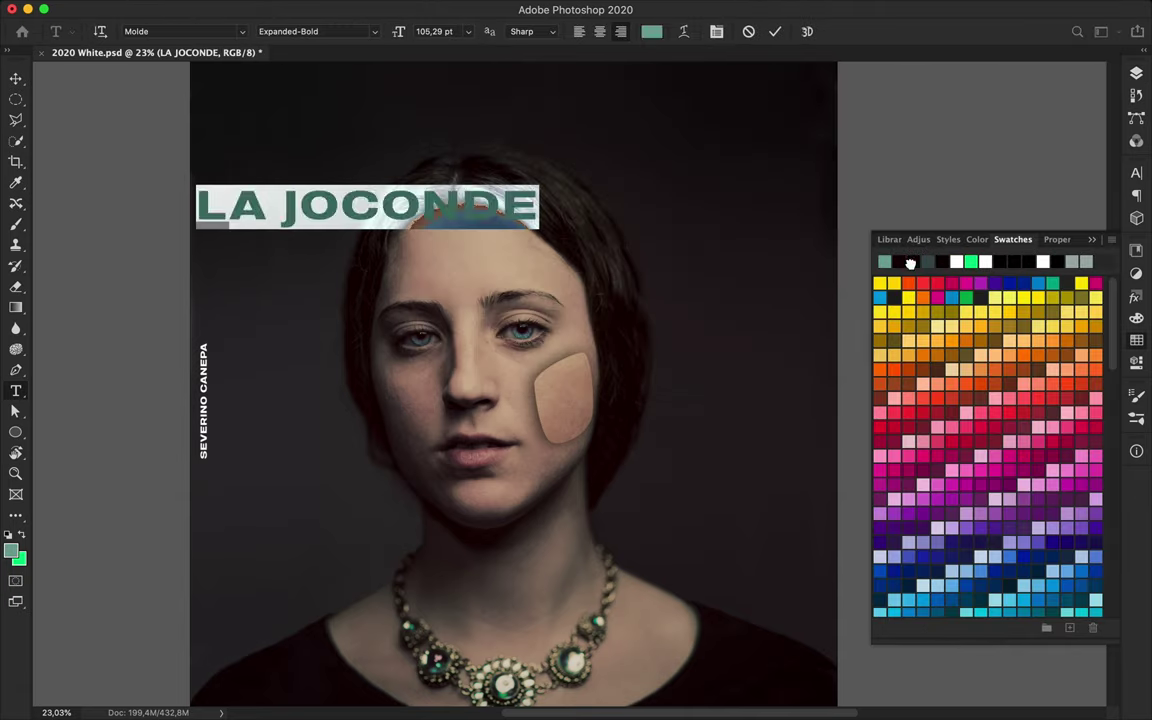
{"action": "key", "text": "ctrl+Return"}
- Move the title to the top and centre it horizontally on the canvas
{"action": "left_click_drag", "start_coordinate": [330, 208], "coordinate": [488, 131]}
{"action": "scroll", "coordinate": [548, 145], "scroll_direction": "down", "scroll_amount": 2}
{"action": "scroll", "coordinate": [548, 145], "scroll_direction": "up", "scroll_amount": 1}
{"action": "left_click", "coordinate": [518, 31]}
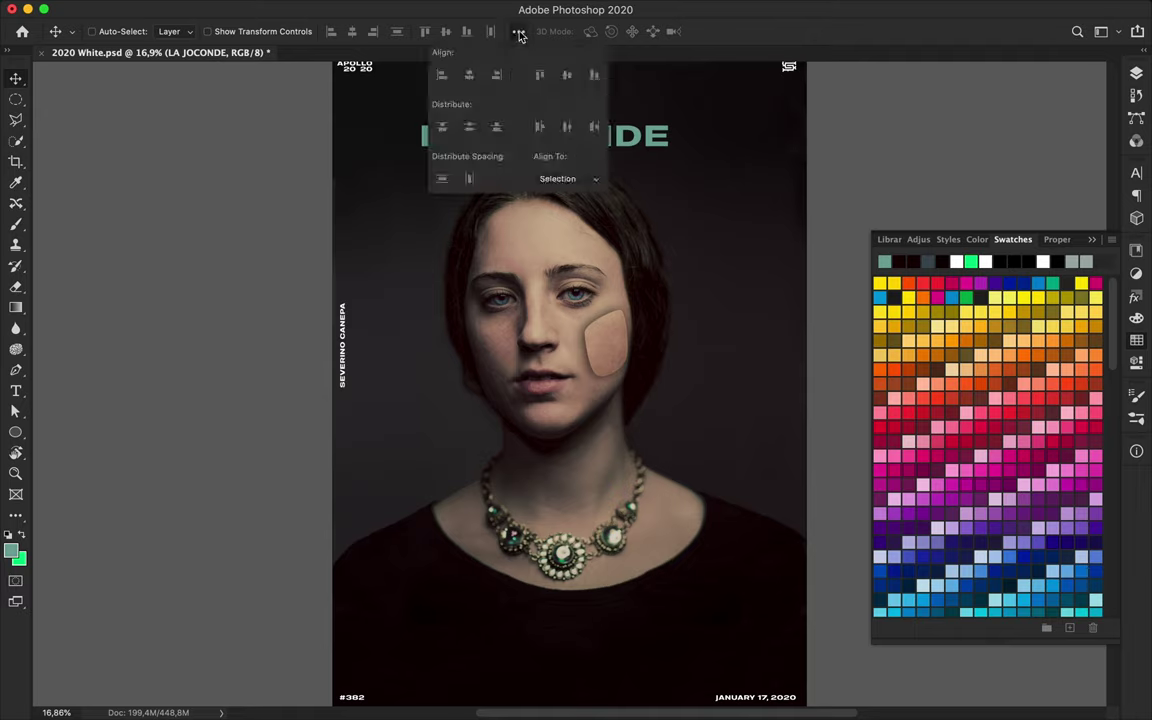
{"action": "left_click", "coordinate": [555, 177]}
{"action": "left_click", "coordinate": [467, 80]}
{"action": "mouse_move", "coordinate": [610, 165]}
{"action": "left_mouse_down"}
{"action": "mouse_move", "coordinate": [520, 165]}
{"action": "mouse_move", "coordinate": [540, 158]}
{"action": "left_mouse_up"}
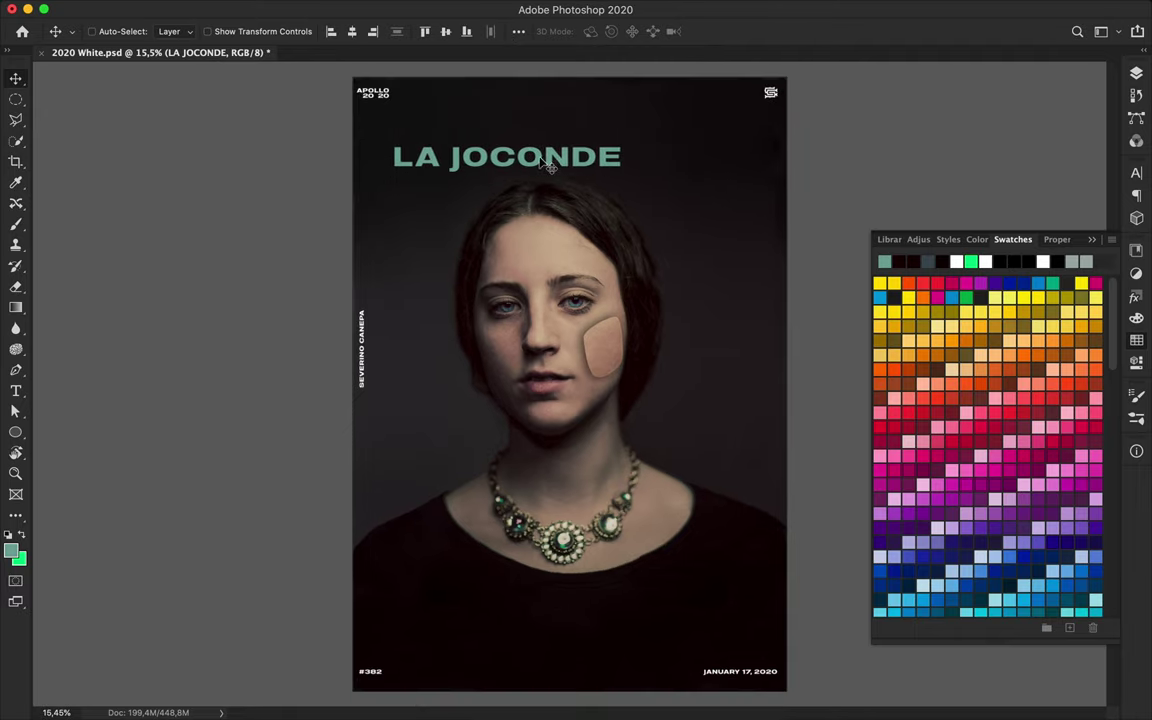
{"action": "scroll", "coordinate": [553, 160], "scroll_direction": "down", "scroll_amount": 1}
{"action": "key", "text": "u"}
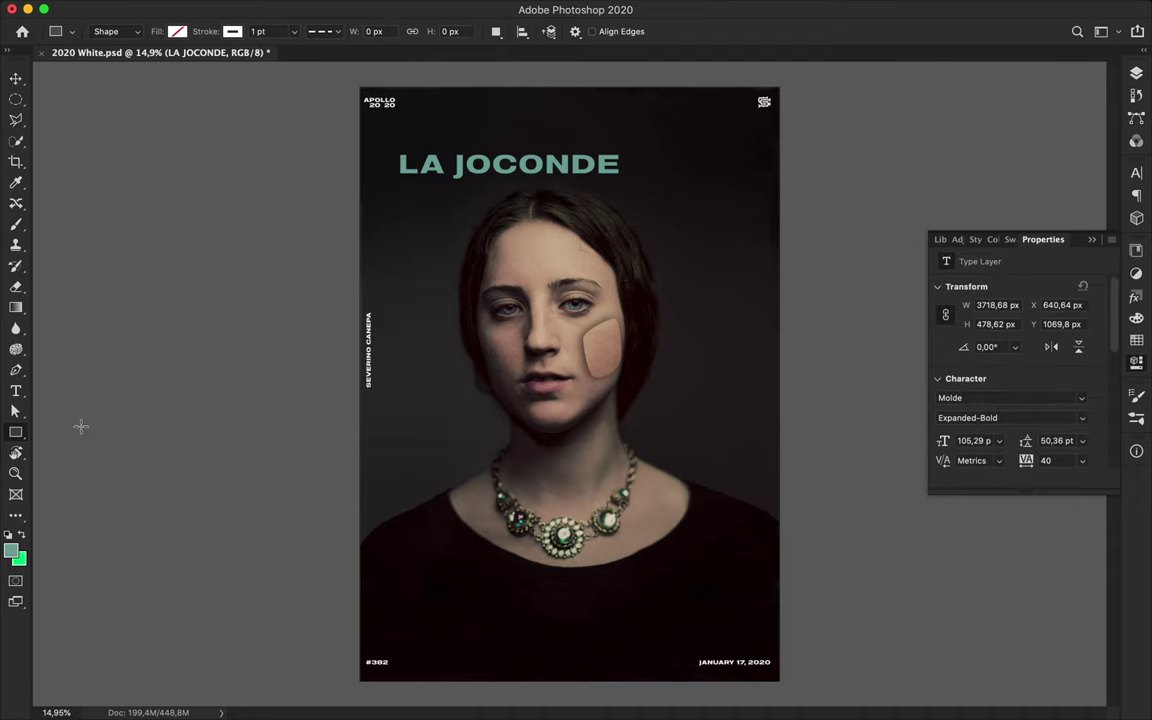
- Draw a slate-grey rectangle banner across the title area
{"action": "left_click", "coordinate": [177, 32]}
{"action": "left_click", "coordinate": [276, 63]}
{"action": "left_click_drag", "start_coordinate": [751, 85], "coordinate": [787, 85]}
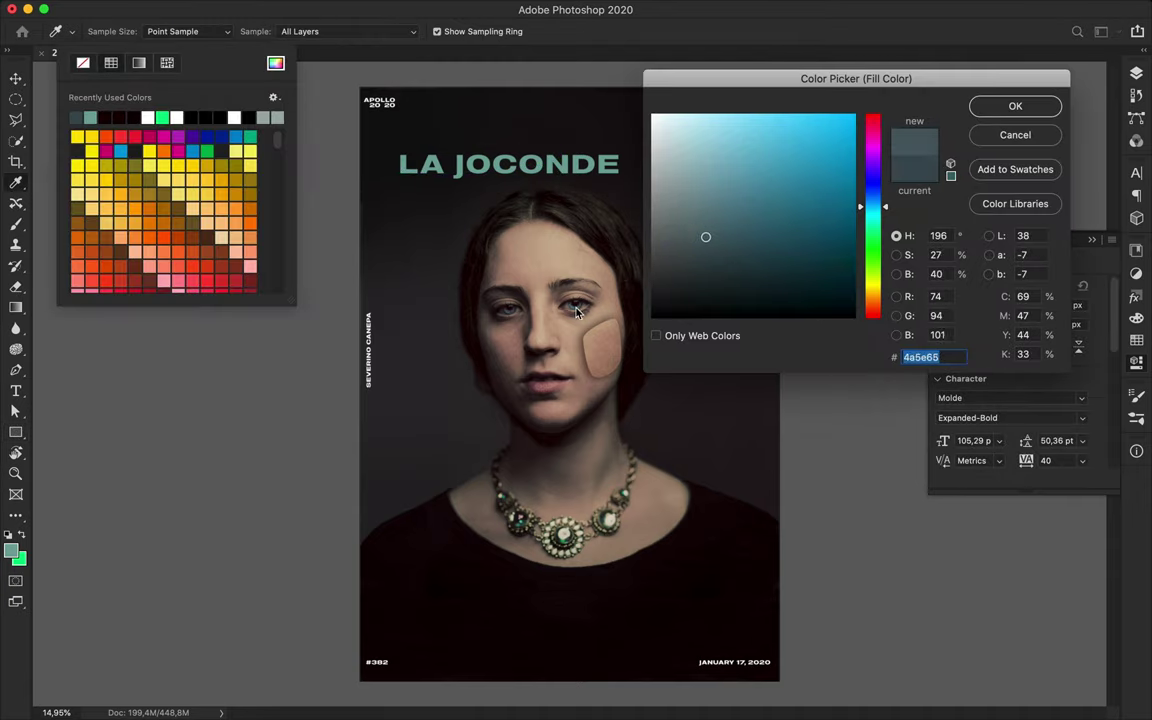
{"action": "left_click", "coordinate": [575, 313]}
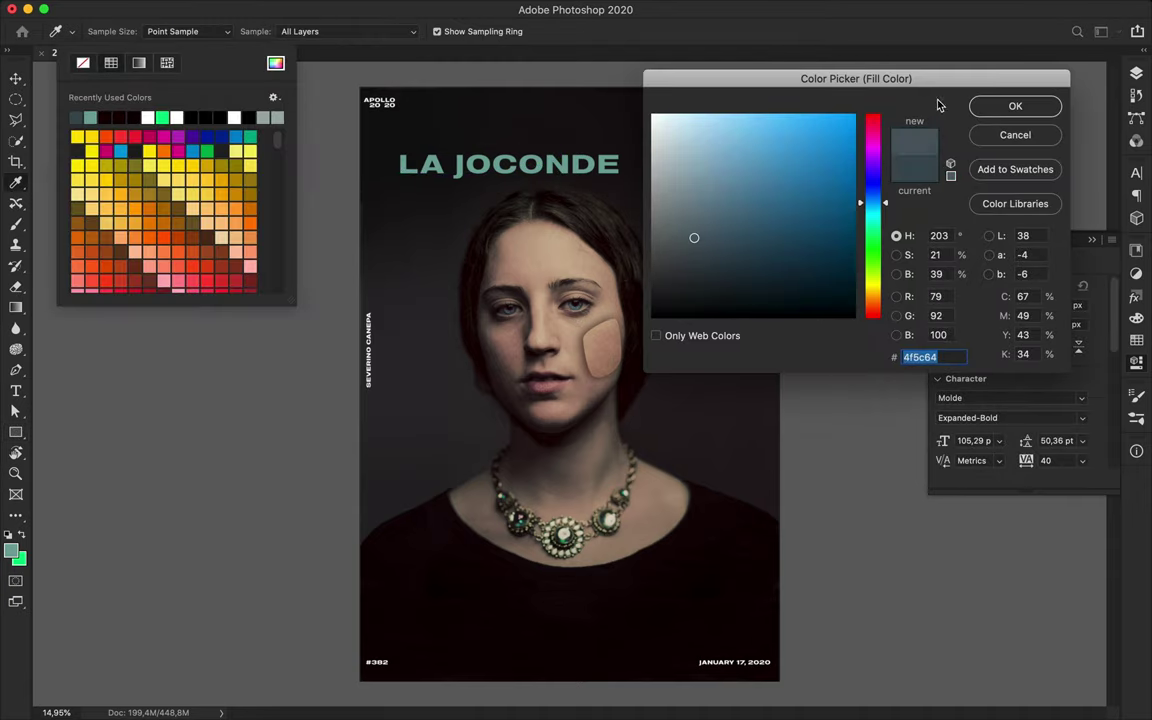
{"action": "left_click", "coordinate": [1014, 106]}
{"action": "left_click_drag", "start_coordinate": [360, 143], "coordinate": [628, 183]}
- Stack Rectangle 2 under LA JOCONDE, both below Layer 1 copy 2
{"action": "key", "text": "v"}
{"action": "left_click", "coordinate": [1136, 73]}
{"action": "left_click_drag", "start_coordinate": [975, 178], "coordinate": [1035, 214]}
{"action": "left_click_drag", "start_coordinate": [540, 172], "coordinate": [537, 168]}
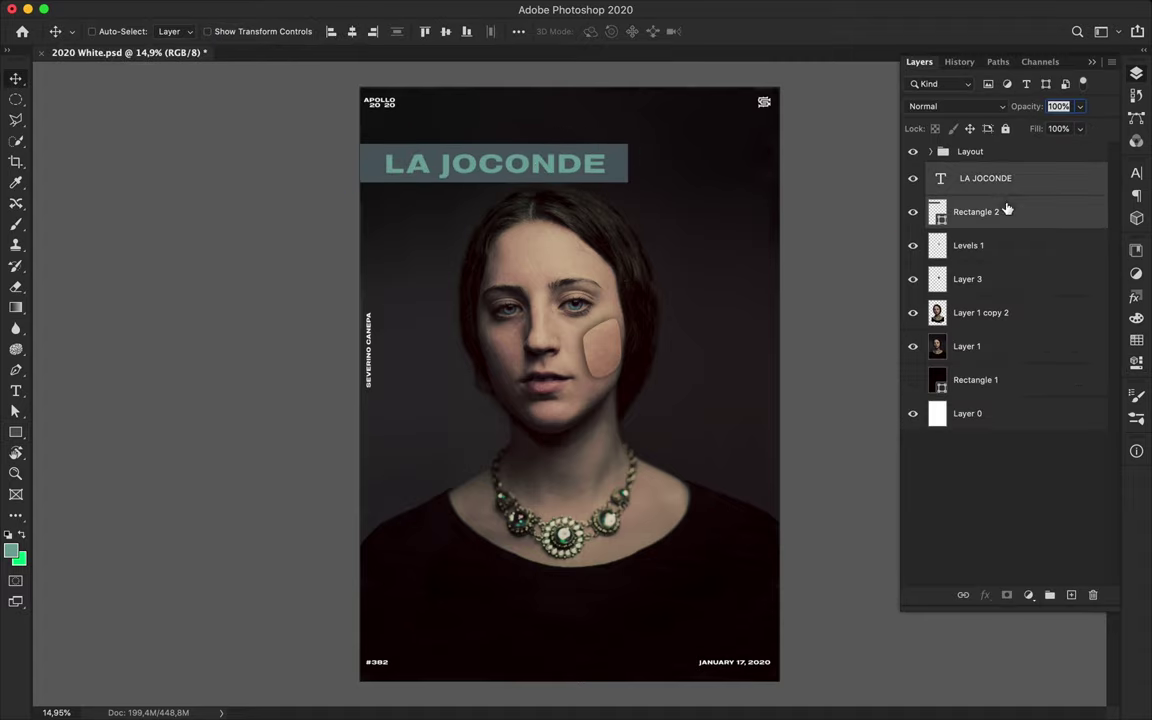
{"action": "left_click_drag", "start_coordinate": [1007, 210], "coordinate": [1011, 337]}
{"action": "left_click_drag", "start_coordinate": [396, 158], "coordinate": [398, 160]}
{"action": "scroll", "coordinate": [553, 176], "scroll_direction": "up", "scroll_amount": 5}
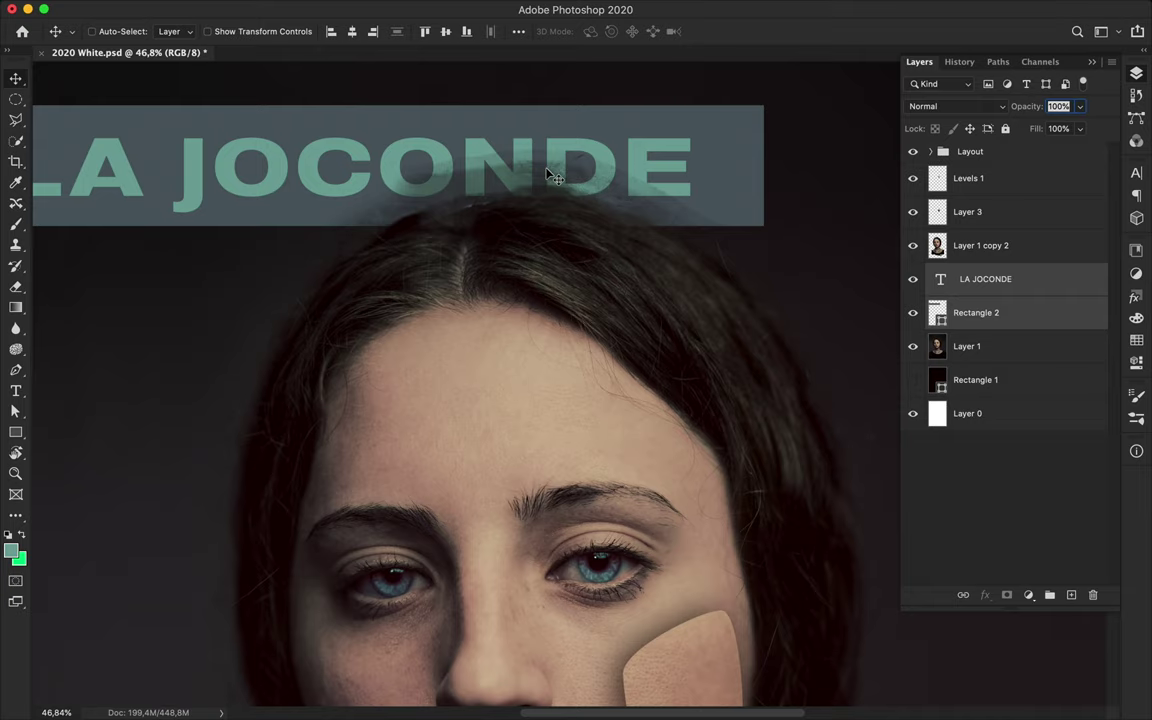
- Erase the hair on Layer 1 copy 2 covering the lower part of CONDE
{"action": "key", "text": "e"}
{"action": "left_click", "coordinate": [980, 245]}
{"action": "left_click", "coordinate": [115, 31]}
{"action": "key", "text": "Escape"}
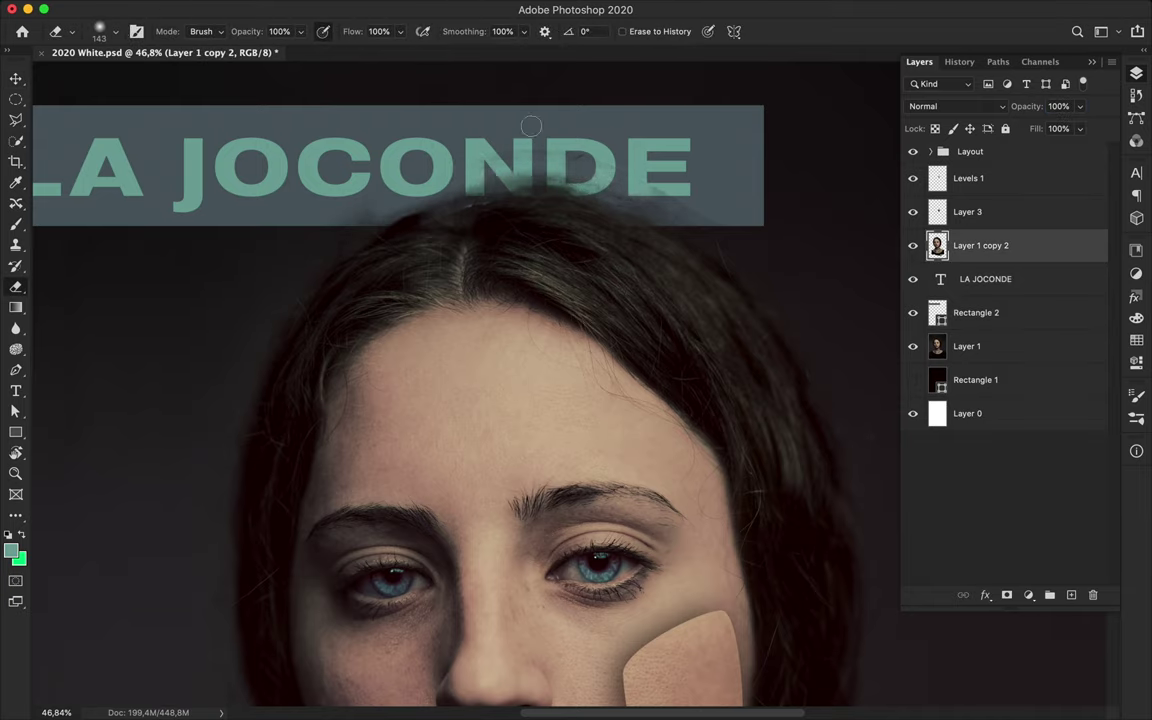
{"action": "left_click_drag", "start_coordinate": [484, 175], "coordinate": [664, 195]}
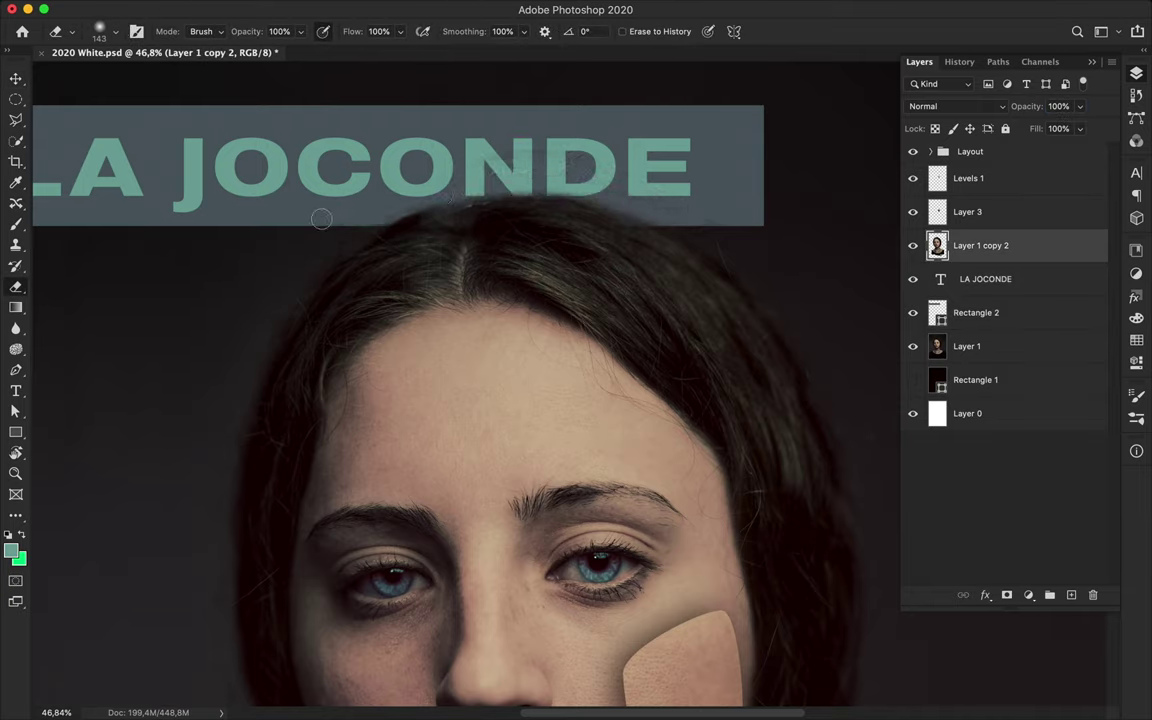
{"action": "scroll", "coordinate": [645, 203], "scroll_direction": "down", "scroll_amount": 3}
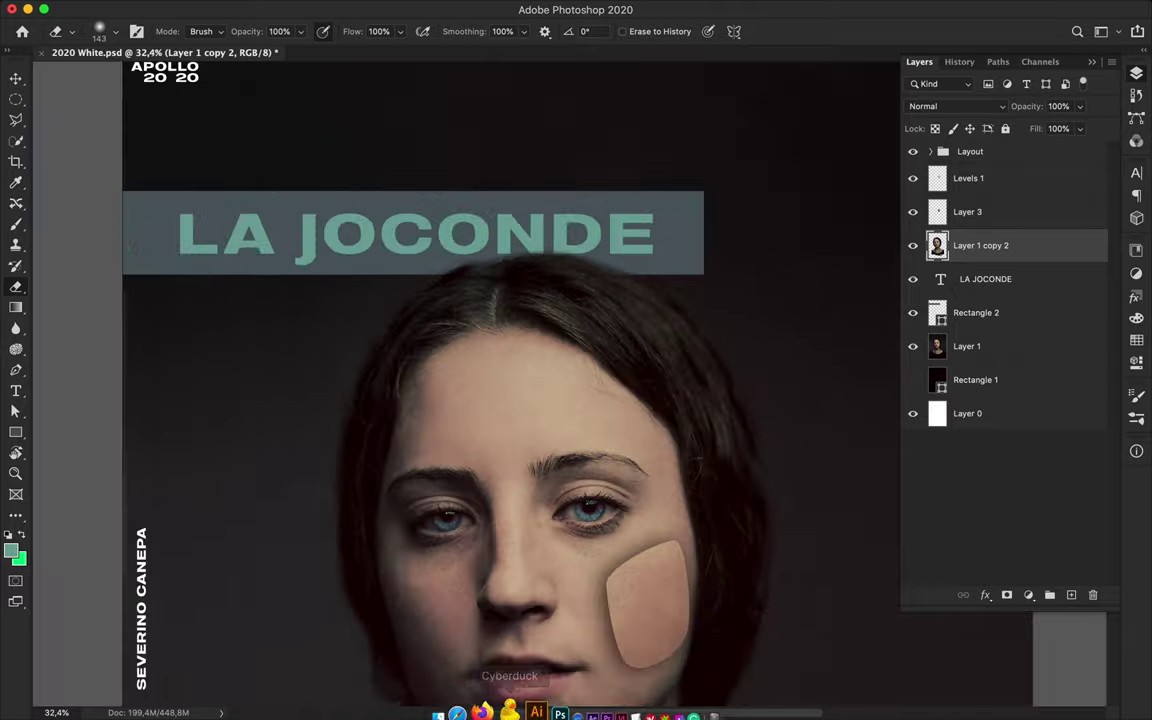
- Raise the title and banner slightly and hide the cheek patch layer
{"action": "key", "text": "v"}
{"action": "scroll", "coordinate": [632, 289], "scroll_direction": "down", "scroll_amount": 3}
{"action": "left_click", "coordinate": [597, 153]}
{"action": "left_click_drag", "start_coordinate": [597, 153], "coordinate": [592, 133]}
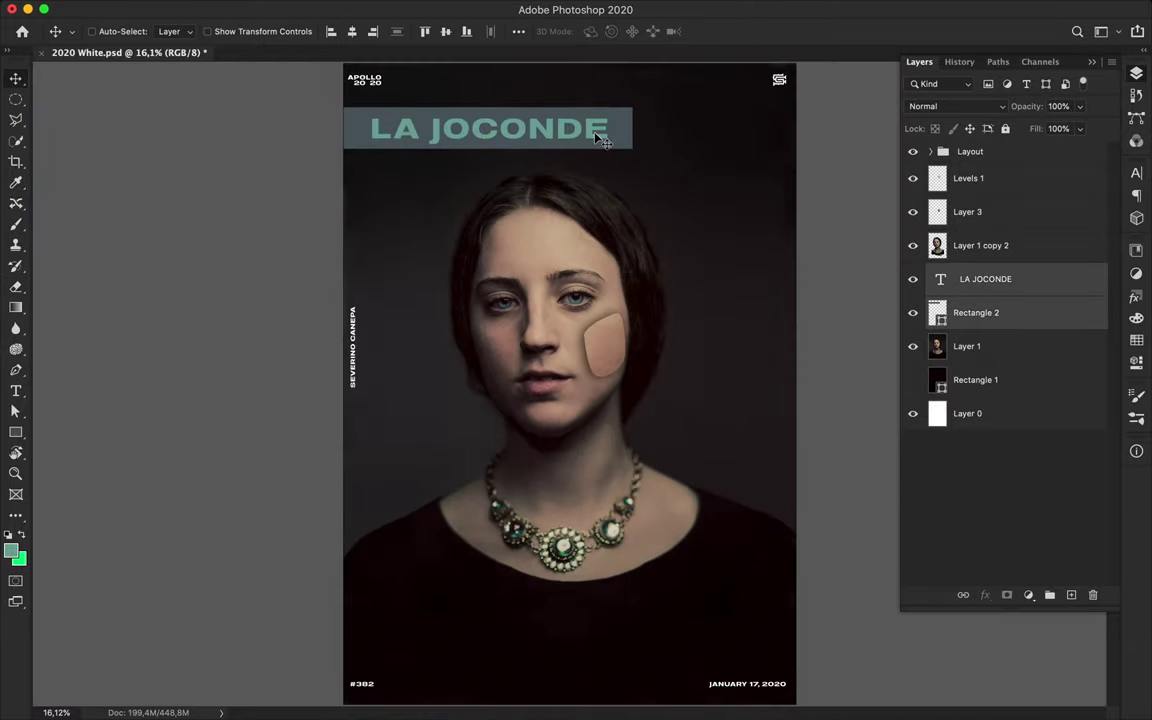
{"action": "left_click", "coordinate": [968, 178]}
- Hide Levels 1 and Layer 3, then draw a large no-fill ellipse over the portrait
{"action": "left_click_drag", "start_coordinate": [912, 178], "coordinate": [912, 212]}
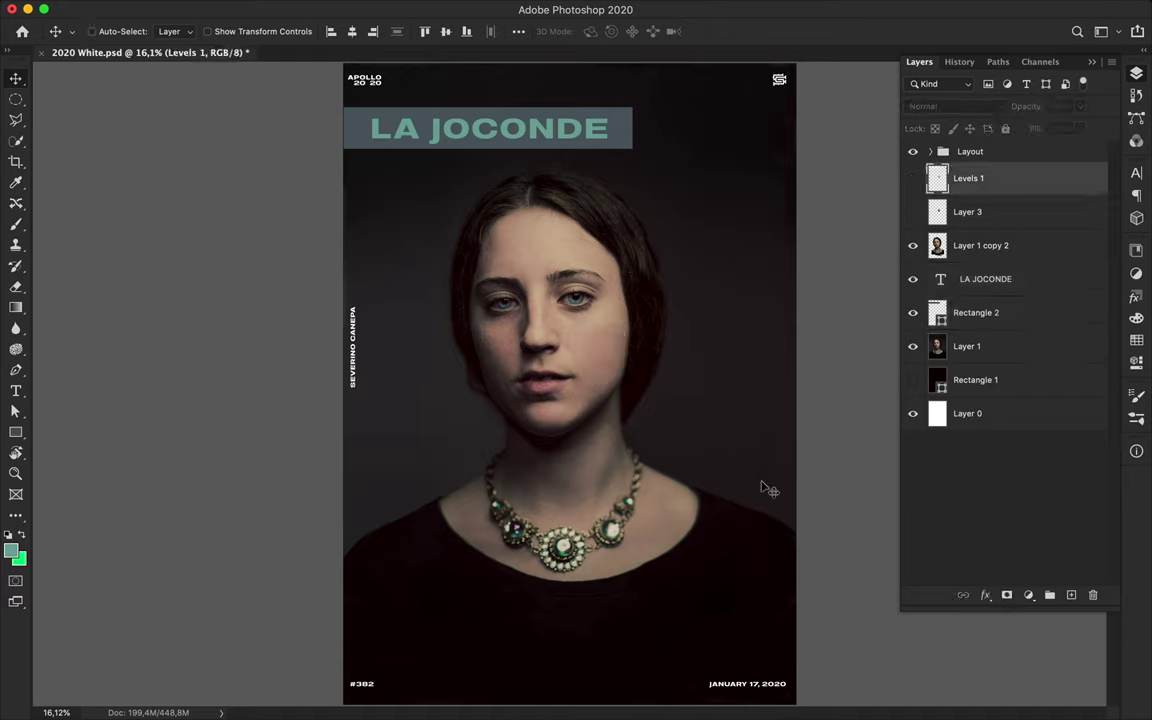
{"action": "right_click", "coordinate": [15, 432]}
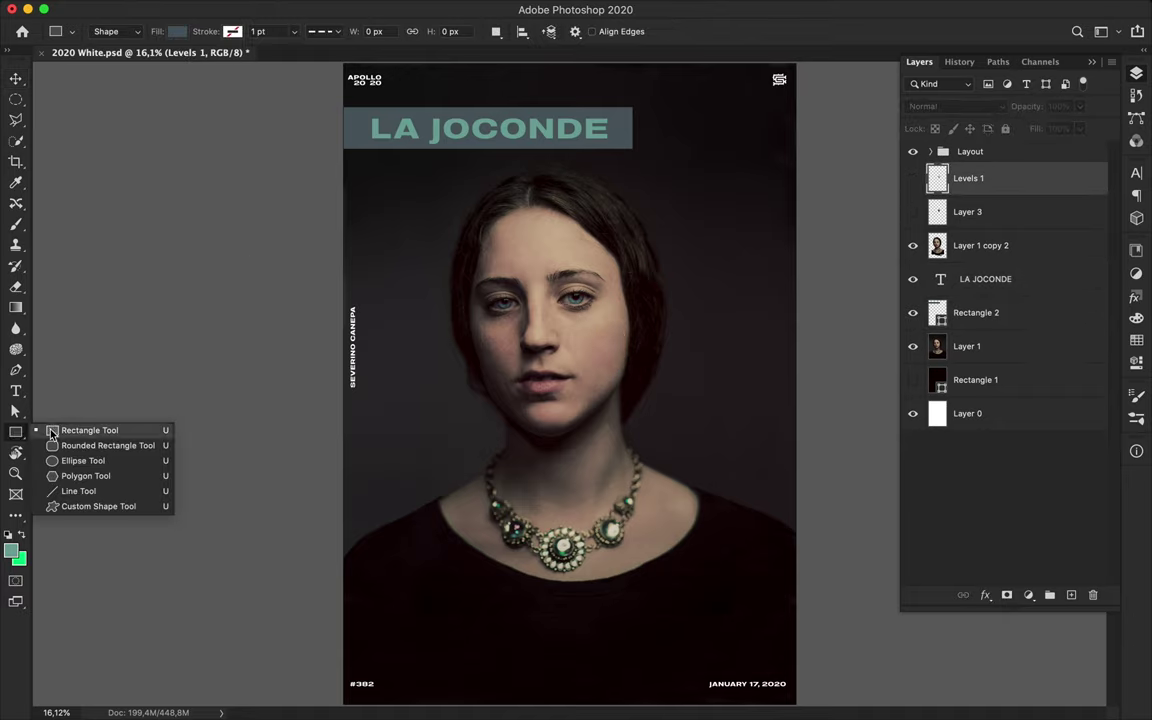
{"action": "left_click", "coordinate": [75, 459]}
{"action": "left_click", "coordinate": [177, 31]}
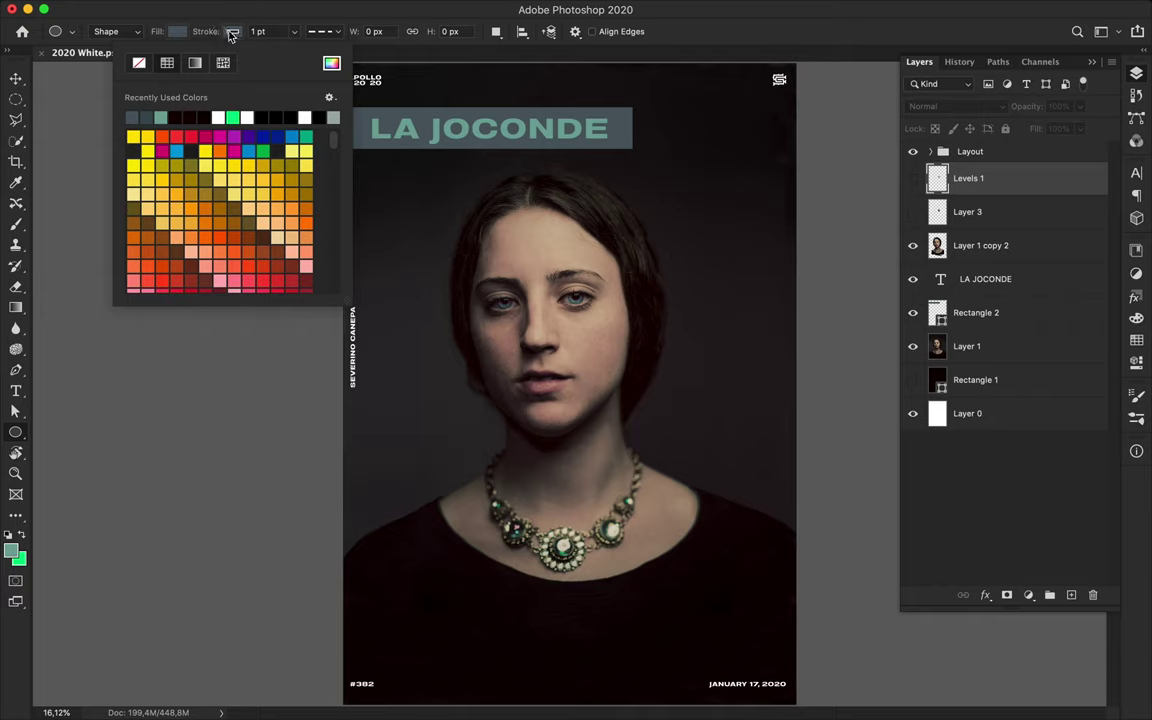
{"action": "left_click", "coordinate": [177, 31]}
{"action": "left_click", "coordinate": [89, 63]}
{"action": "left_click_drag", "start_coordinate": [379, 233], "coordinate": [751, 605]}
- Give the ellipse a 21 pt solid stroke
{"action": "key", "text": "a"}
{"action": "left_click", "coordinate": [332, 31]}
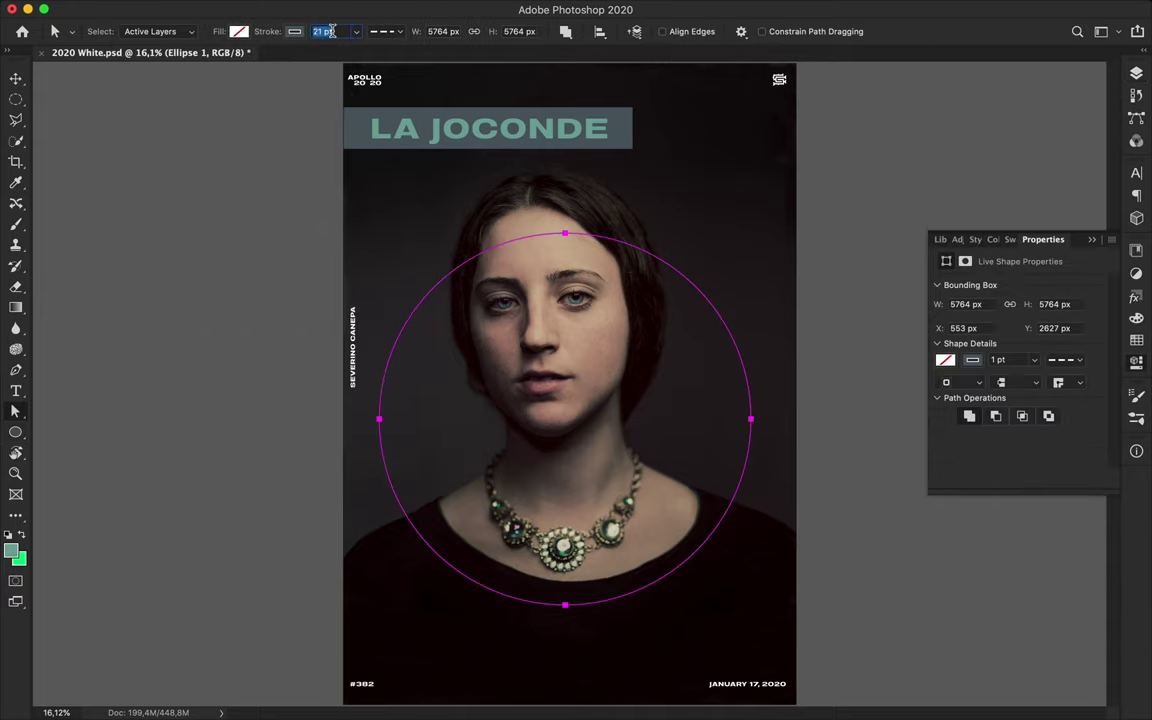
{"action": "left_click", "coordinate": [385, 31]}
{"action": "left_click", "coordinate": [383, 80]}
{"action": "left_click", "coordinate": [673, 203]}
- Place Ellipse 1 above the cutout and mask it, inverted, with the figure selection
{"action": "left_click", "coordinate": [1136, 73]}
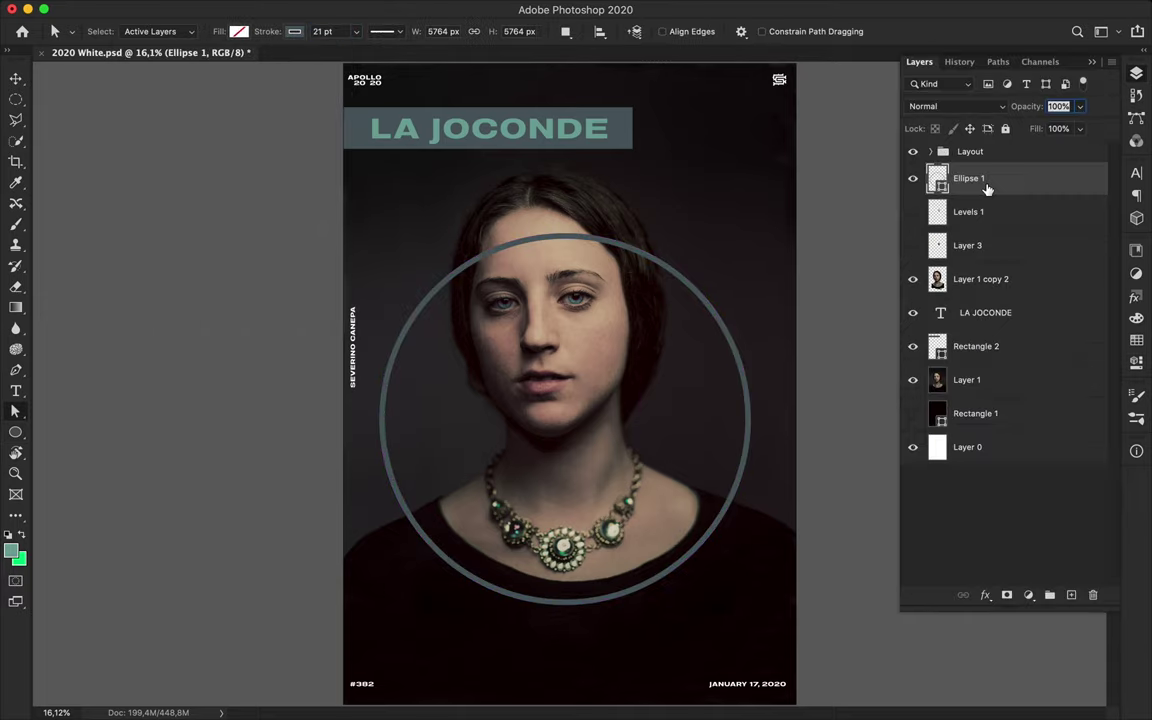
{"action": "left_click_drag", "start_coordinate": [1000, 180], "coordinate": [1000, 232]}
{"action": "left_click", "coordinate": [940, 282], "text": "ctrl"}
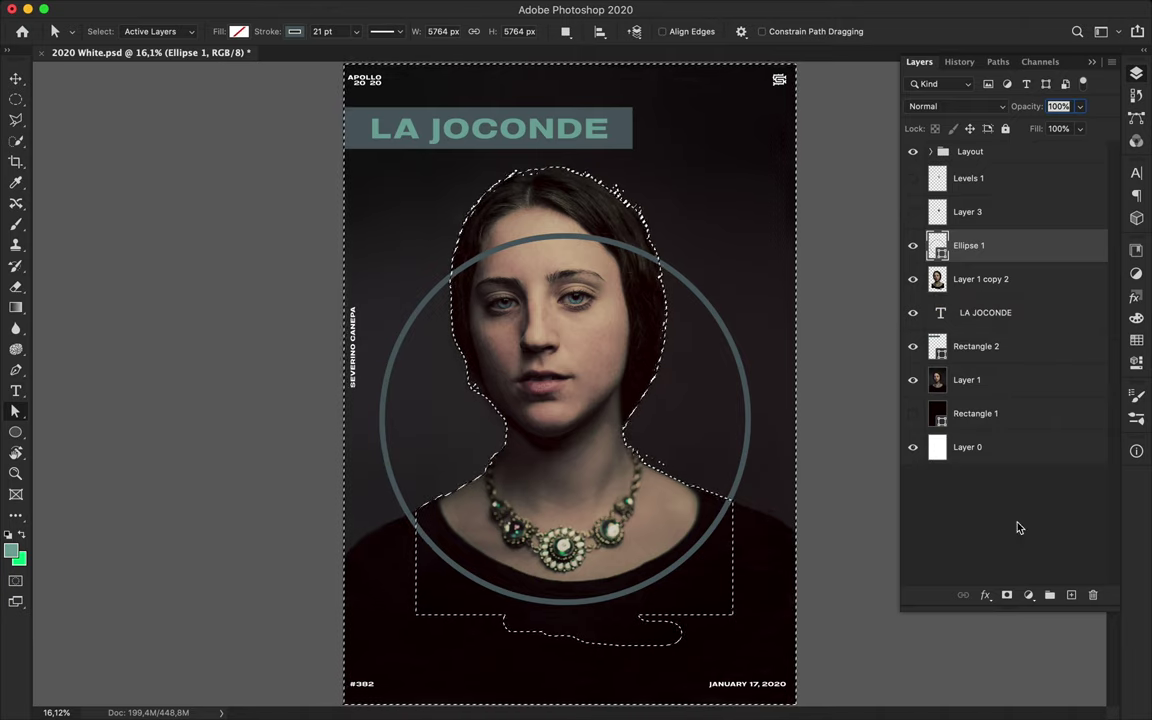
{"action": "left_click", "coordinate": [1006, 595]}
{"action": "scroll", "coordinate": [585, 227], "scroll_direction": "up", "scroll_amount": 5}
{"action": "left_click", "coordinate": [1135, 192]}
- Paint the ring back in over her hair on the ring's mask
{"action": "left_click", "coordinate": [1136, 73]}
{"action": "key", "text": "b"}
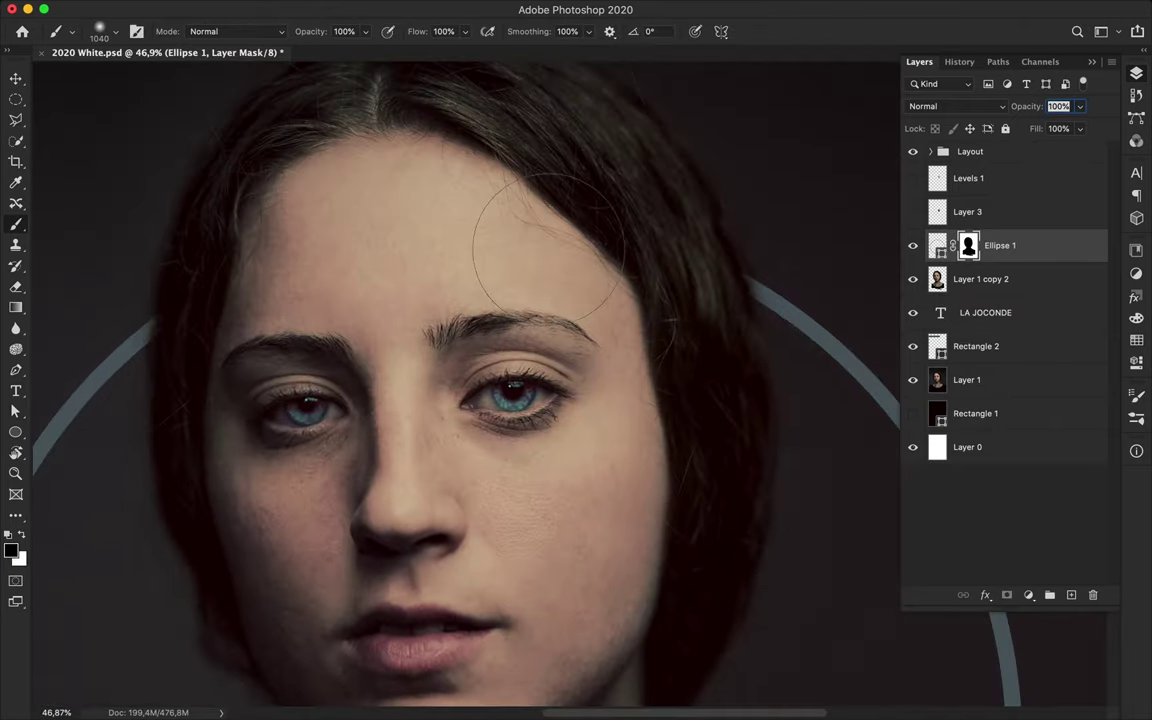
{"action": "left_click_drag", "start_coordinate": [514, 244], "coordinate": [116, 411]}
{"action": "scroll", "coordinate": [140, 362], "scroll_direction": "down", "scroll_amount": 10}
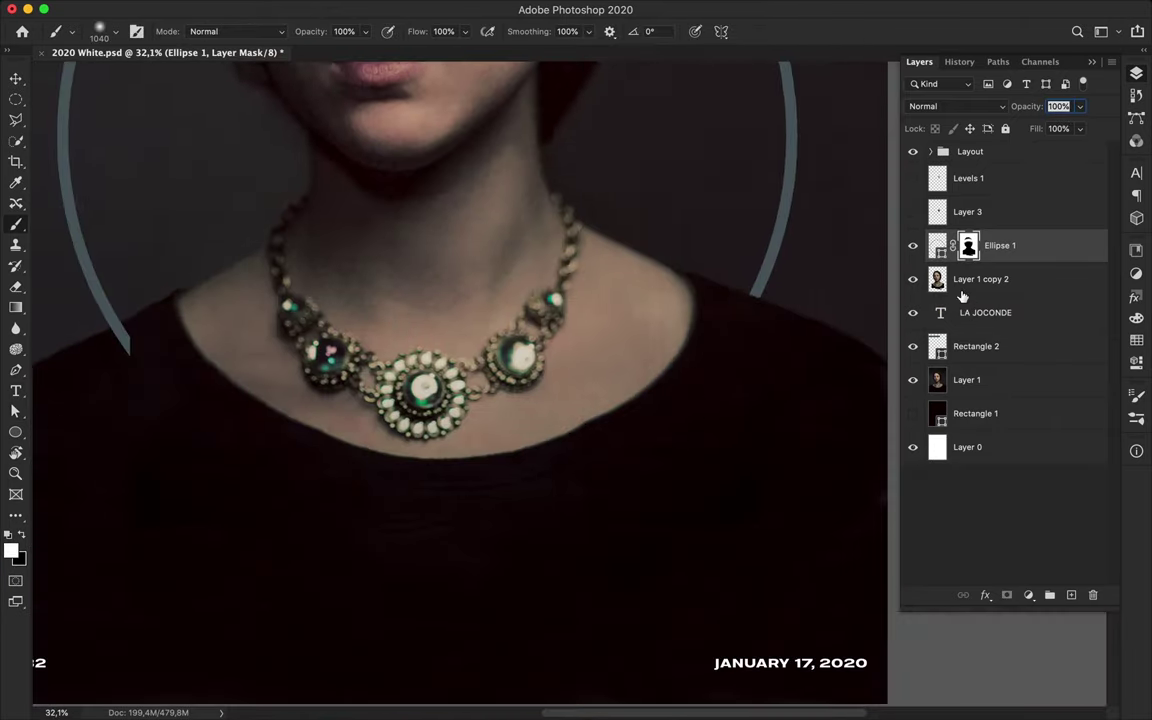
{"action": "scroll", "coordinate": [323, 320], "scroll_direction": "up", "scroll_amount": 5}
- Mask out the ring's tail below the shoulder using brush sizes 102 and 15
{"action": "left_click", "coordinate": [21, 535]}
{"action": "right_click", "coordinate": [356, 264]}
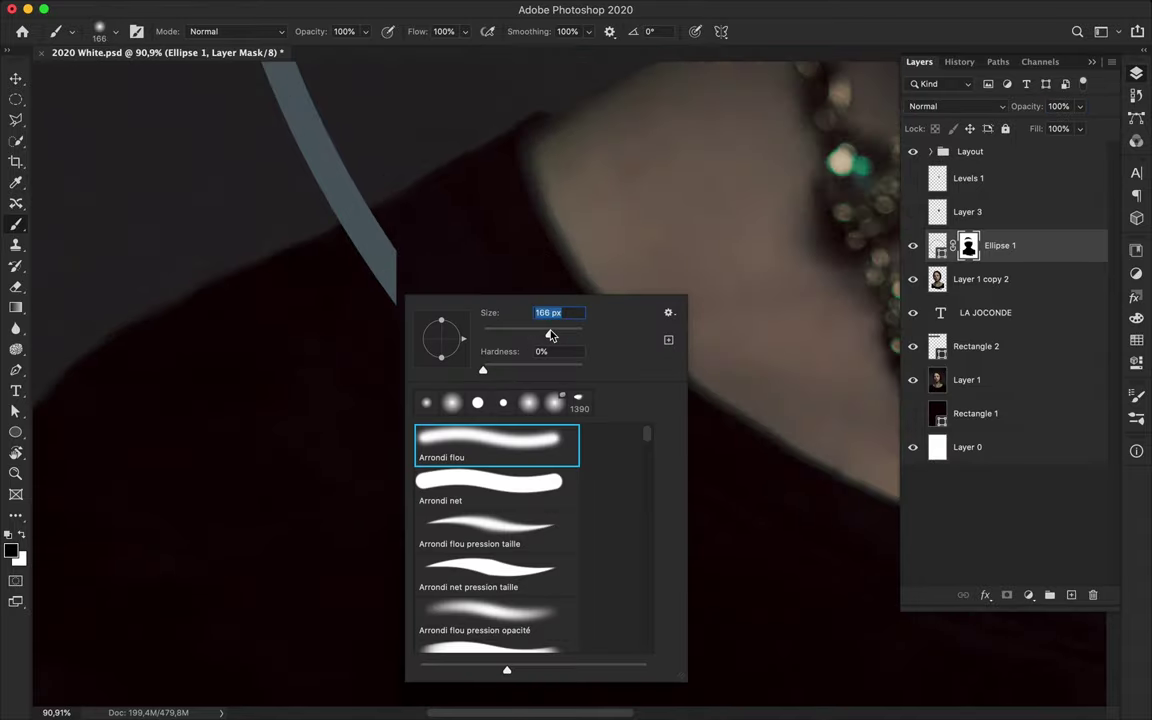
{"action": "type", "text": "102"}
{"action": "key", "text": "Return"}
{"action": "left_click_drag", "start_coordinate": [388, 262], "coordinate": [360, 235]}
{"action": "right_click", "coordinate": [360, 232]}
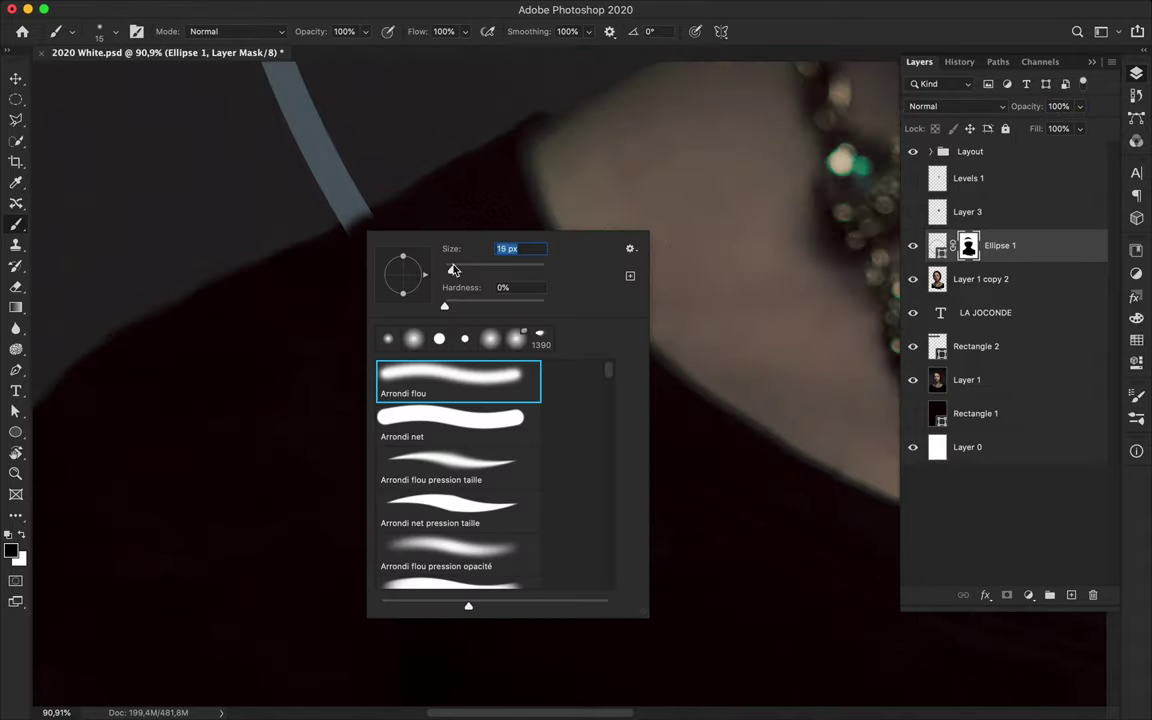
{"action": "scroll", "coordinate": [340, 228], "scroll_direction": "up", "scroll_amount": 5}
{"action": "type", "text": "15"}
{"action": "key", "text": "Return"}
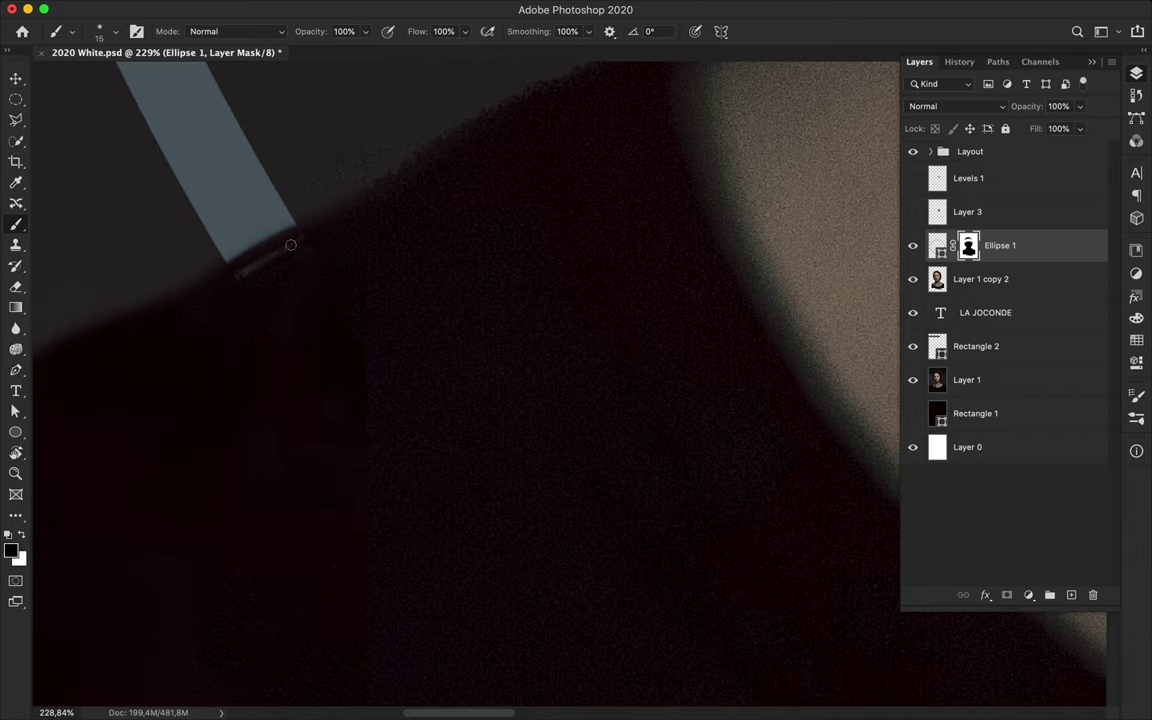
{"action": "left_click", "coordinate": [325, 235], "text": "shift"}
- Fit the poster in view, save, and duplicate the ring layer
{"action": "key", "text": "super+0"}
{"action": "key", "text": "super+s"}
{"action": "key", "text": "v"}
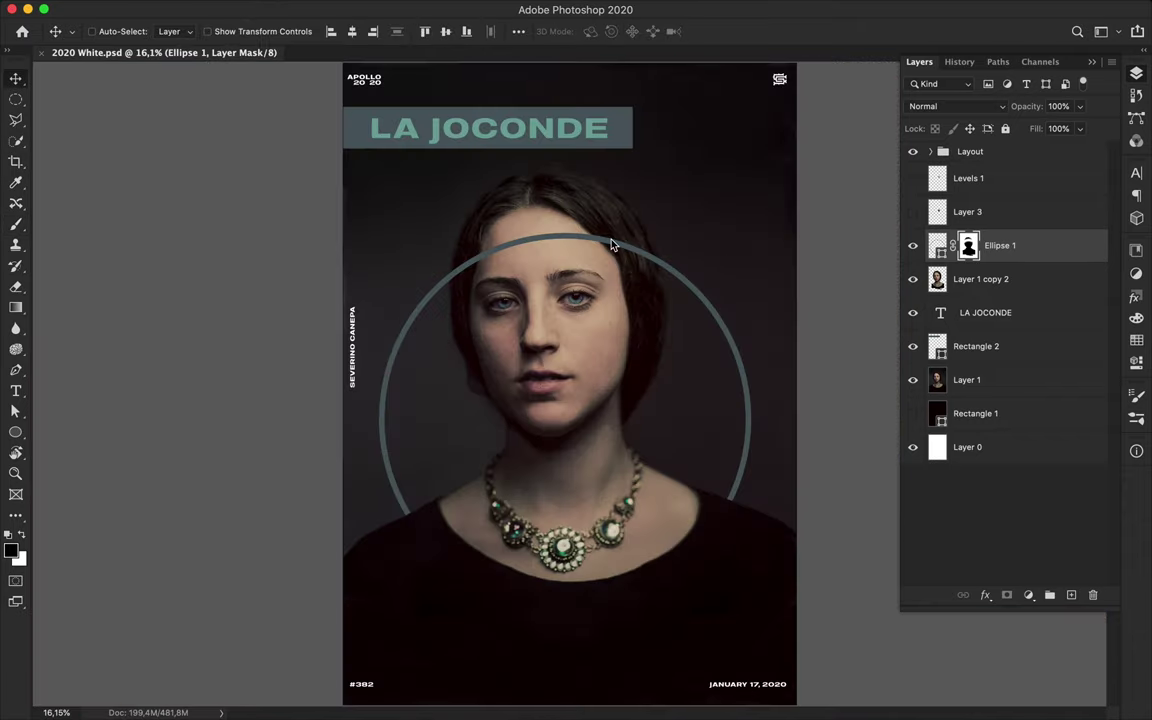
{"action": "key", "text": "super+j"}
{"action": "left_click", "coordinate": [373, 15]}
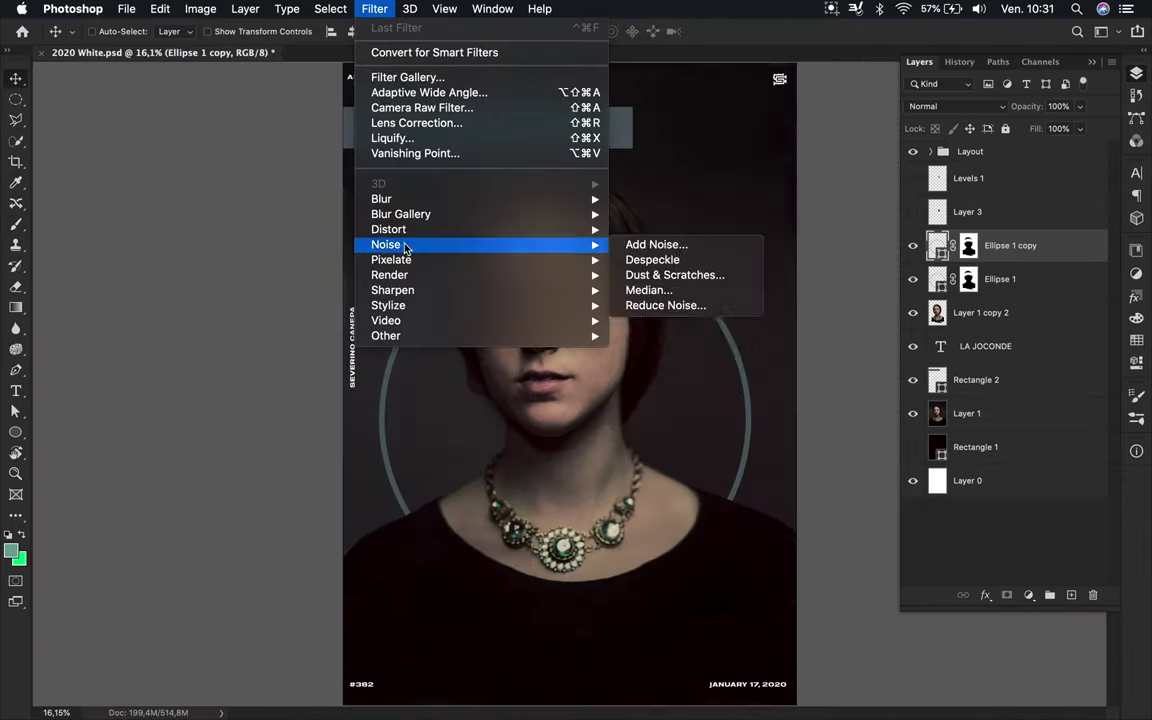
- Convert the ring copy to a smart object and apply Gaussian Blur of 38.8
{"action": "left_click", "coordinate": [650, 245]}
{"action": "left_click", "coordinate": [643, 253]}
{"action": "left_click_drag", "start_coordinate": [969, 421], "coordinate": [946, 421]}
{"action": "left_click", "coordinate": [1072, 206]}
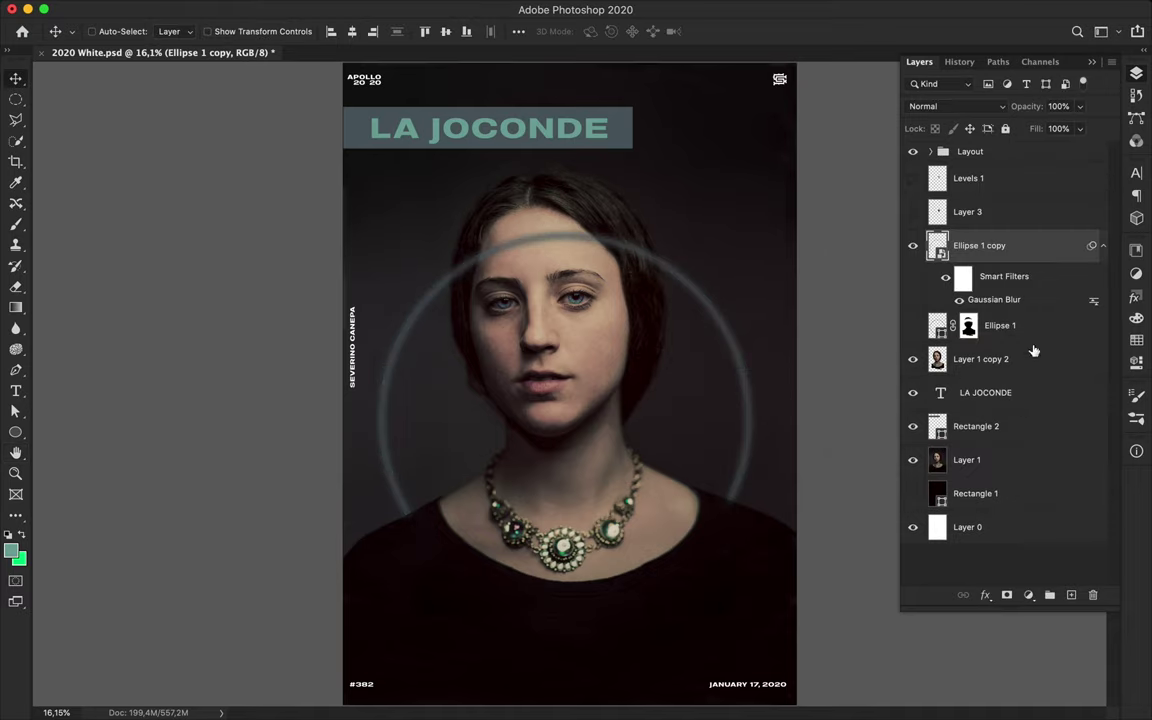
- Delete the original Ellipse 1 mask and hide the sharp original ring
{"action": "key", "text": "alt+bracketleft"}
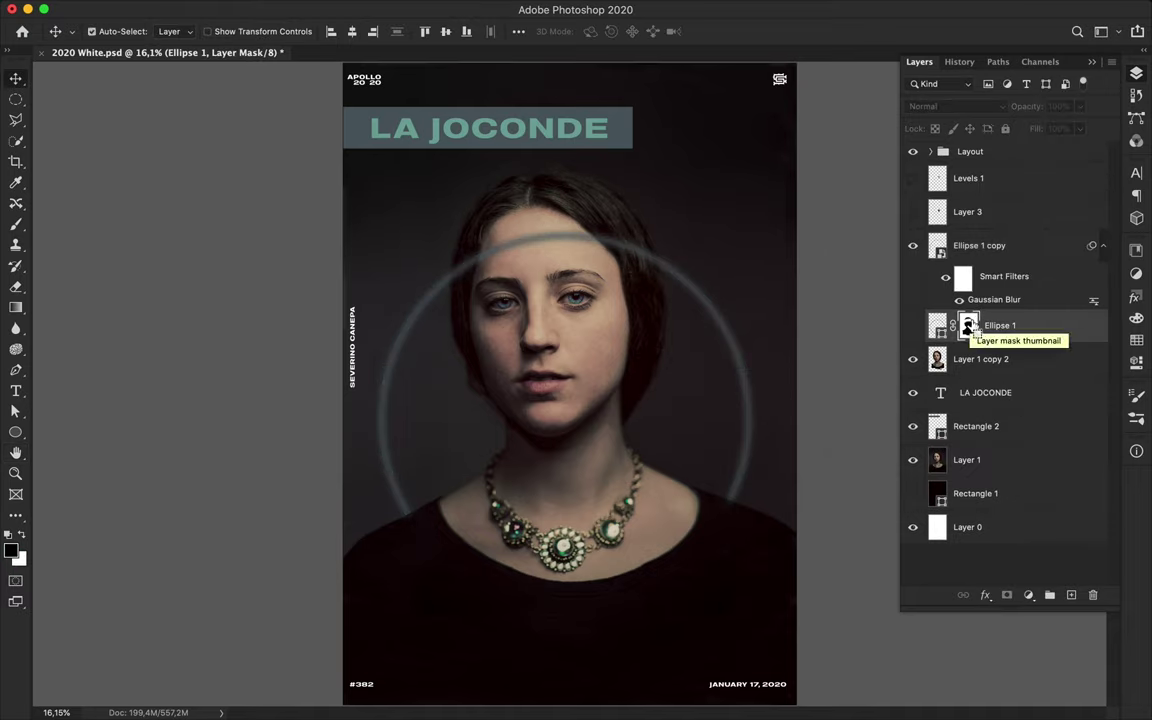
{"action": "left_click_drag", "start_coordinate": [968, 325], "coordinate": [1093, 595]}
{"action": "left_click", "coordinate": [689, 247]}
{"action": "left_click", "coordinate": [988, 257]}
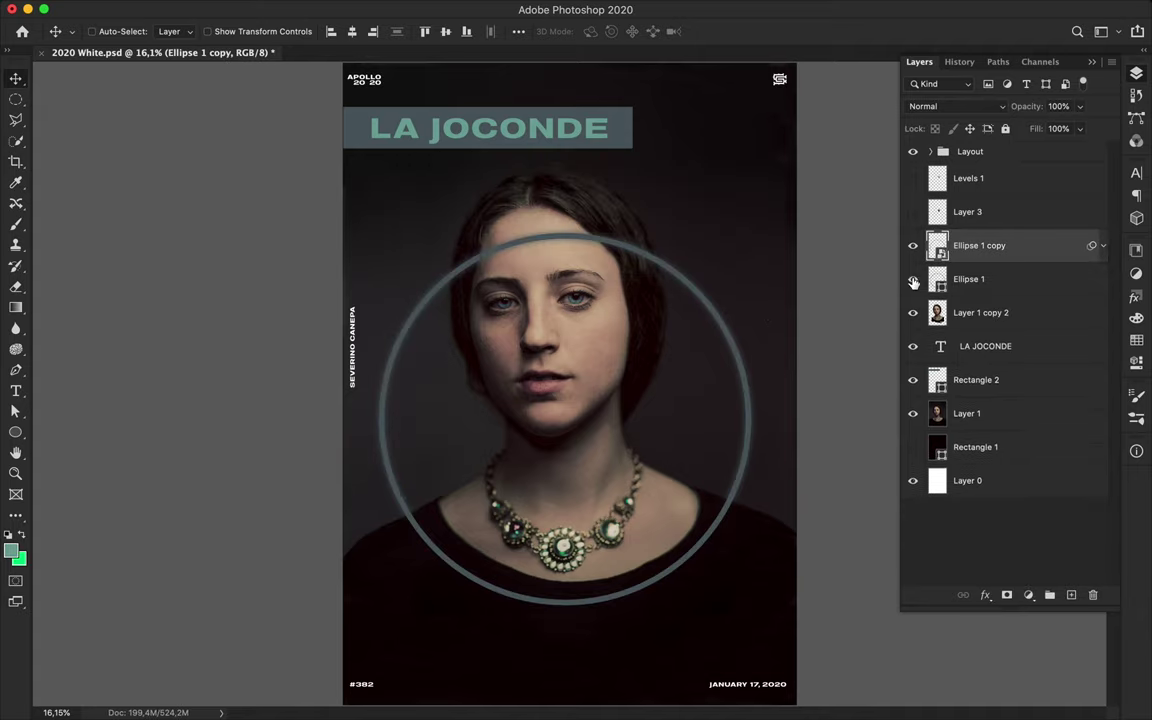
- Add a gradient layer mask fading out the lower half of the blurred halo
{"action": "left_click", "coordinate": [1007, 595]}
{"action": "key", "text": "g"}
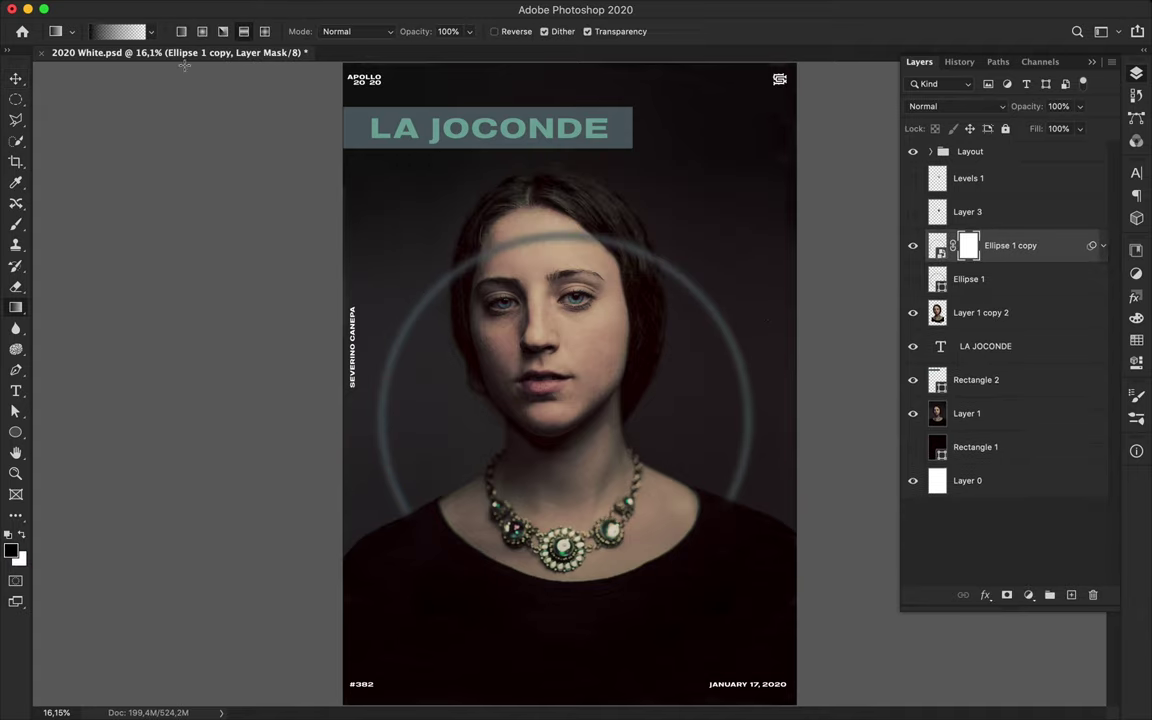
{"action": "left_click_drag", "start_coordinate": [576, 285], "coordinate": [577, 497]}
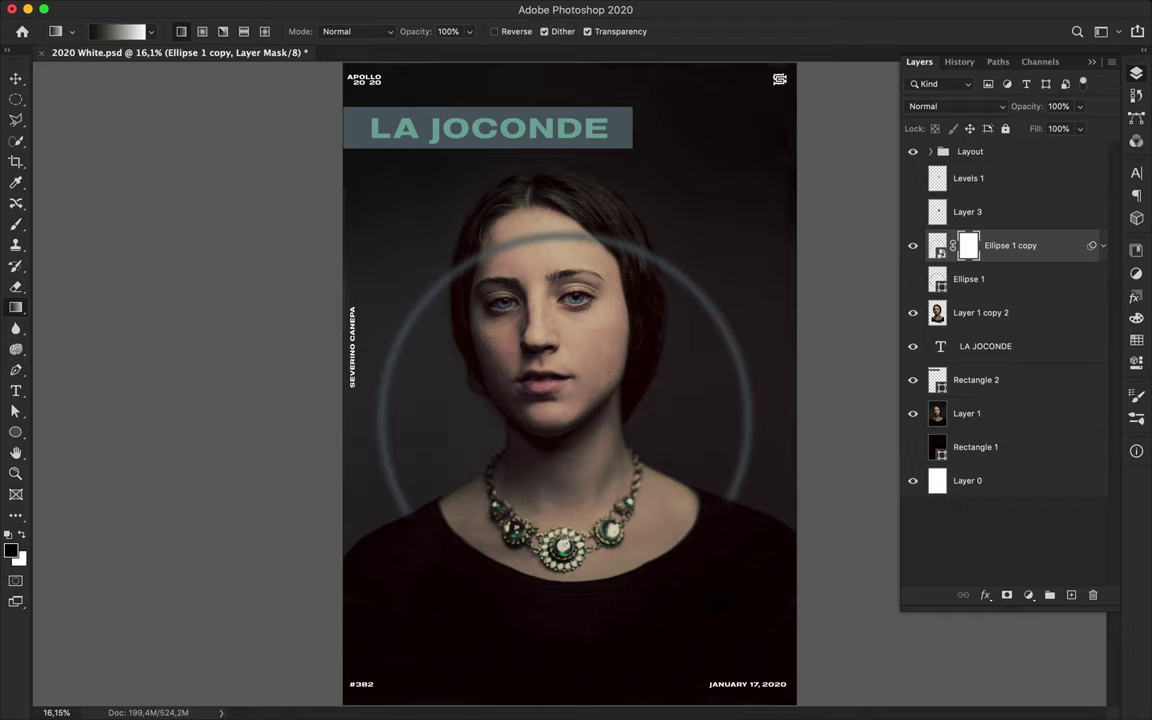
{"action": "key", "text": "v"}
{"action": "key", "text": "ctrl+minus"}
{"action": "right_click", "coordinate": [1040, 346]}
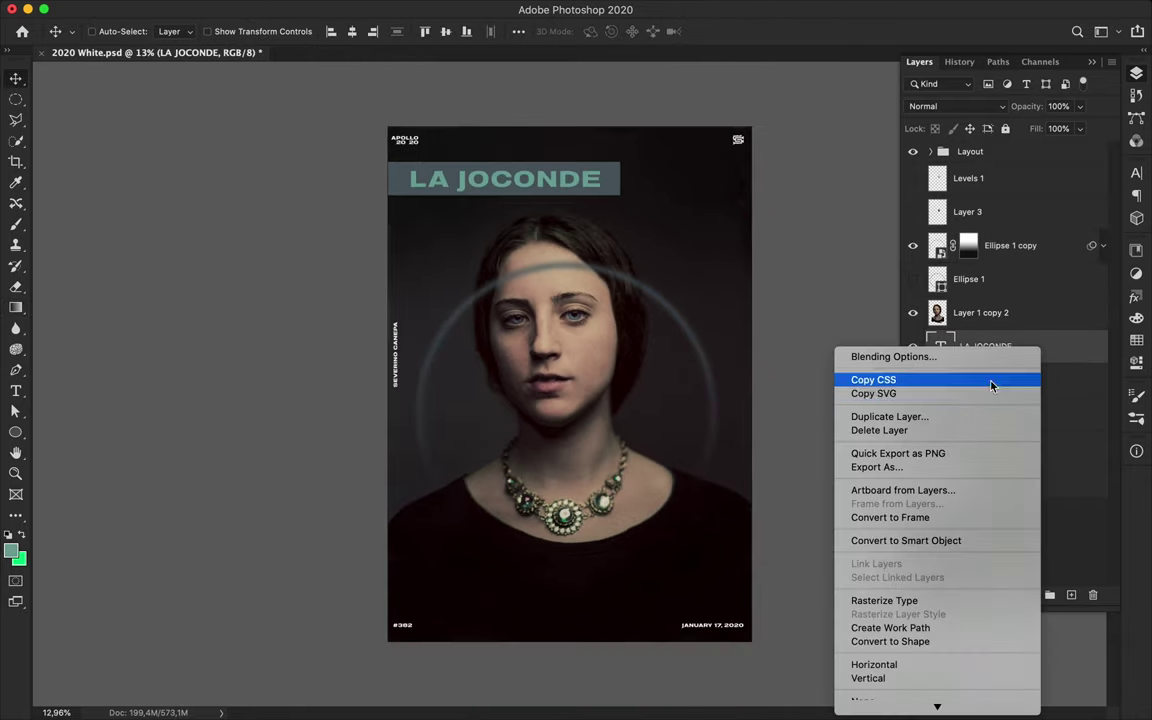
- Merge the LA JOCONDE title down into the Rectangle 2 slate banner layer
{"action": "key", "text": "Escape"}
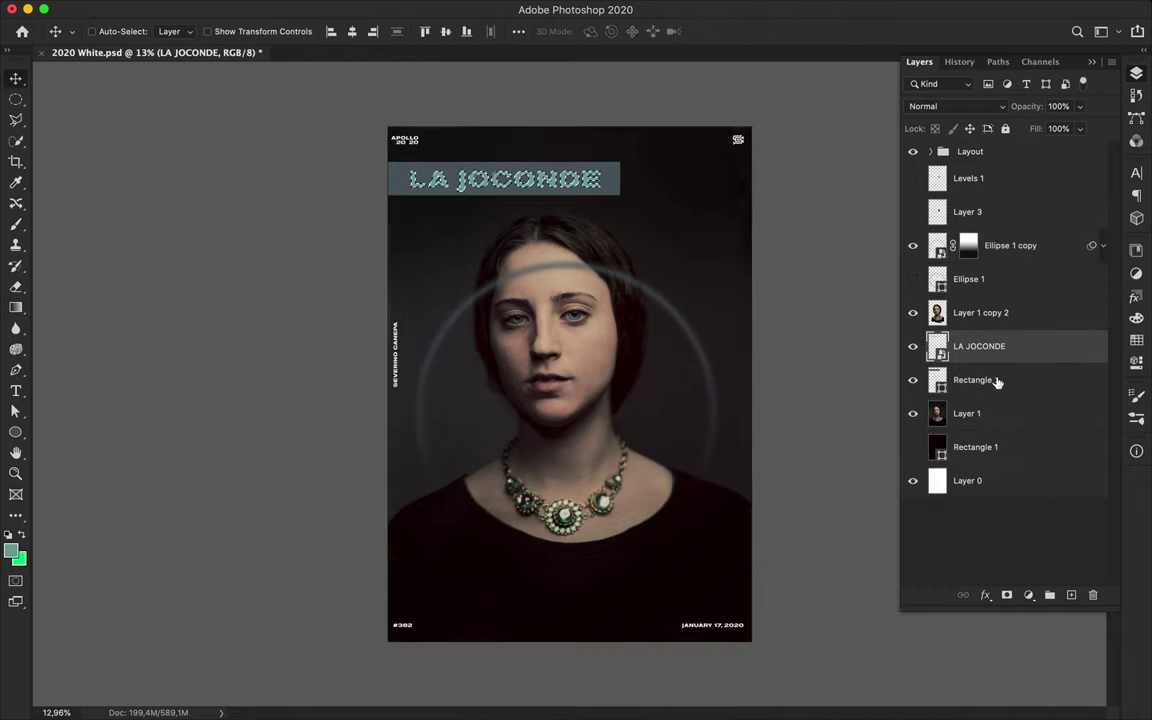
{"action": "left_click", "coordinate": [998, 380]}
{"action": "key", "text": "BackSpace"}
{"action": "key", "text": "Return"}
{"action": "right_click", "coordinate": [1000, 380]}
{"action": "left_click", "coordinate": [886, 264]}
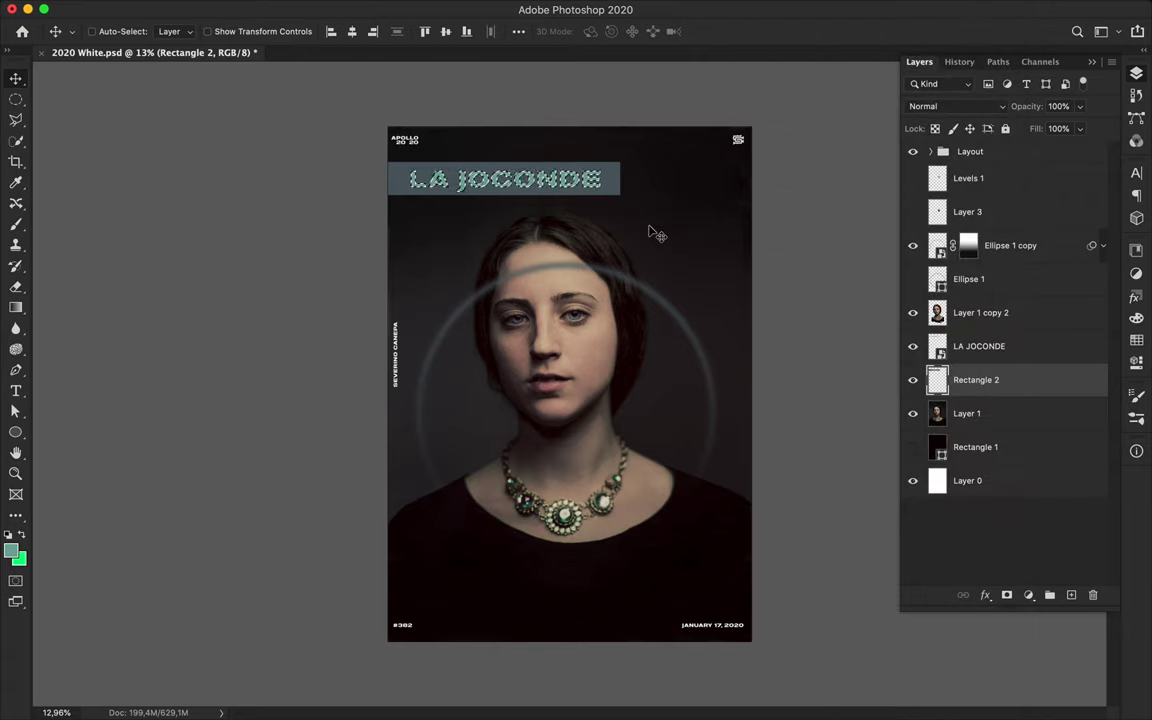
{"action": "left_click", "coordinate": [1020, 350]}
{"action": "key", "text": "ctrl+e"}
- Save the poster with the merged dark title
{"action": "scroll", "coordinate": [620, 428], "scroll_direction": "up", "scroll_amount": 2}
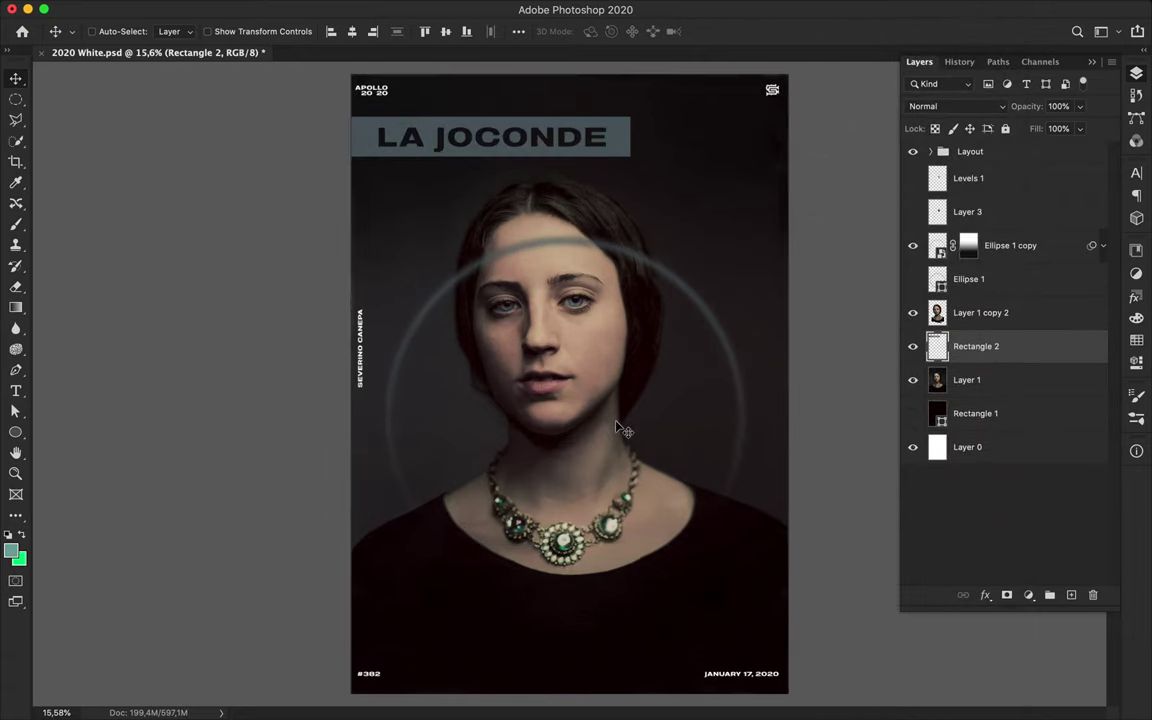
{"action": "scroll", "coordinate": [731, 388], "scroll_direction": "down", "scroll_amount": 1}
{"action": "key", "text": "ctrl+s"}
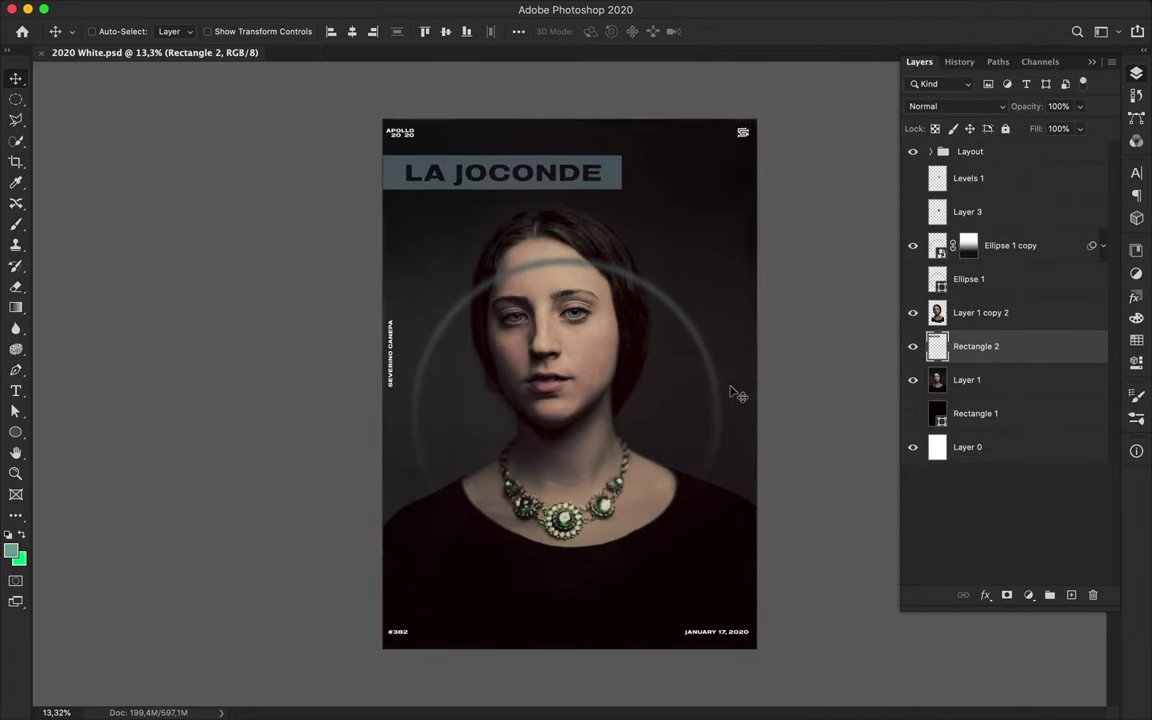
{"action": "scroll", "coordinate": [501, 468], "scroll_direction": "up", "scroll_amount": 3}
{"action": "scroll", "coordinate": [501, 470], "scroll_direction": "down", "scroll_amount": 2}
{"action": "scroll", "coordinate": [501, 470], "scroll_direction": "down", "scroll_amount": 1}
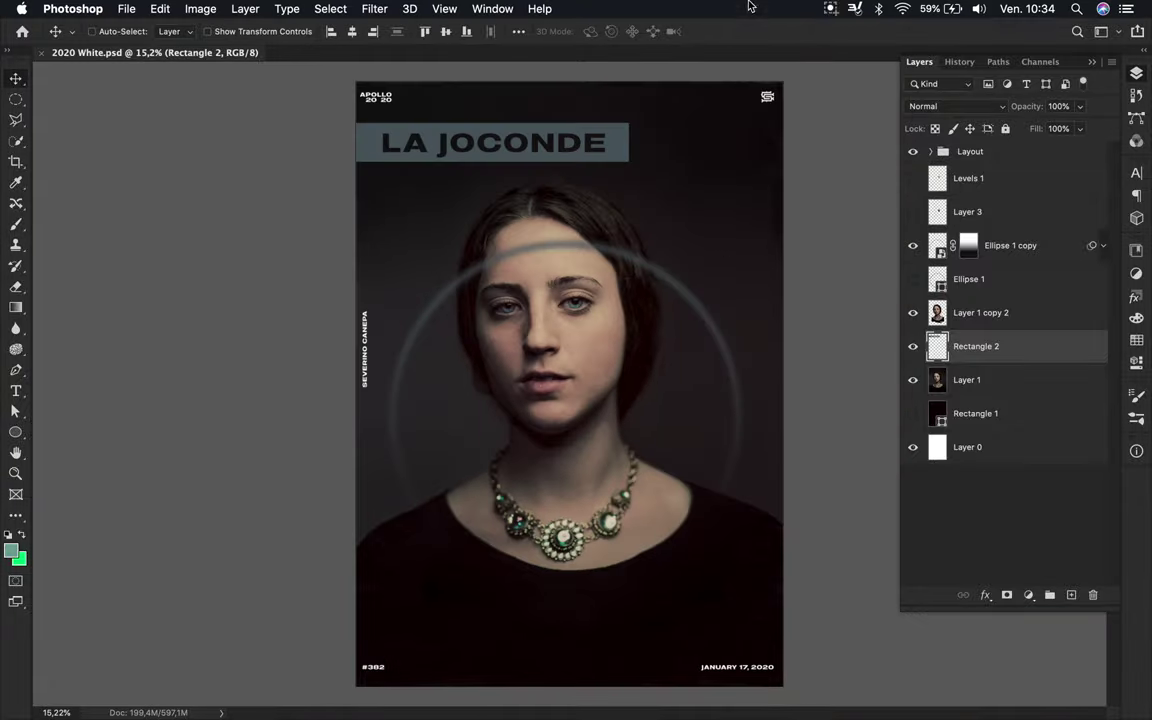